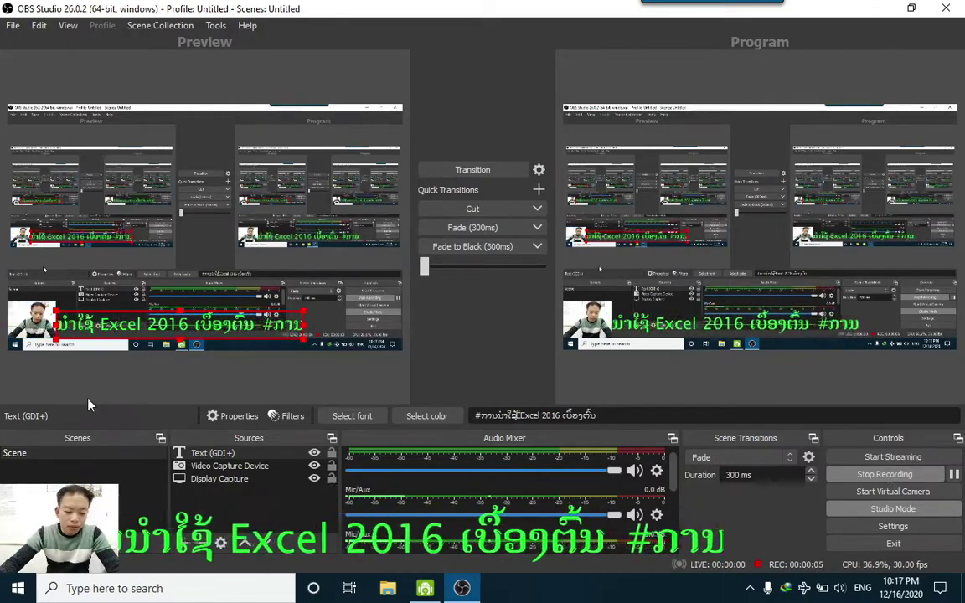
# Launch Excel 2016 from the Start menu and create the blank workbook Book1
pyautogui.click(17, 589)
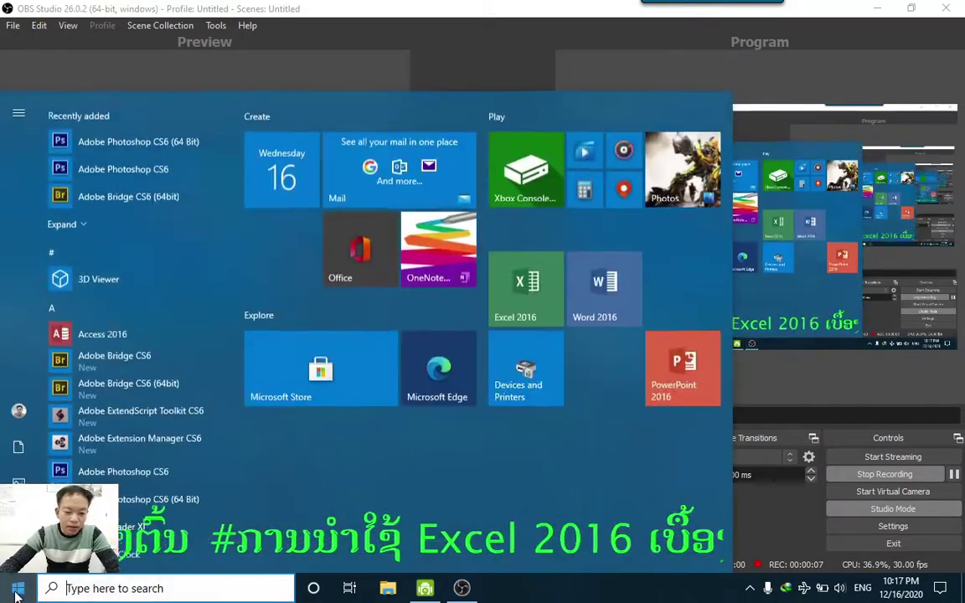
pyautogui.click(540, 301)
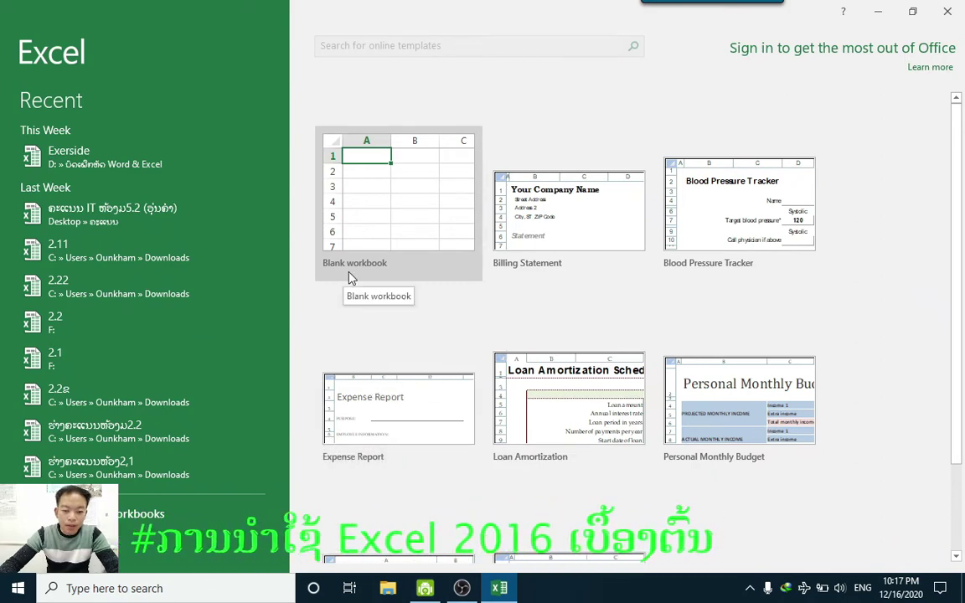
pyautogui.click(360, 185)
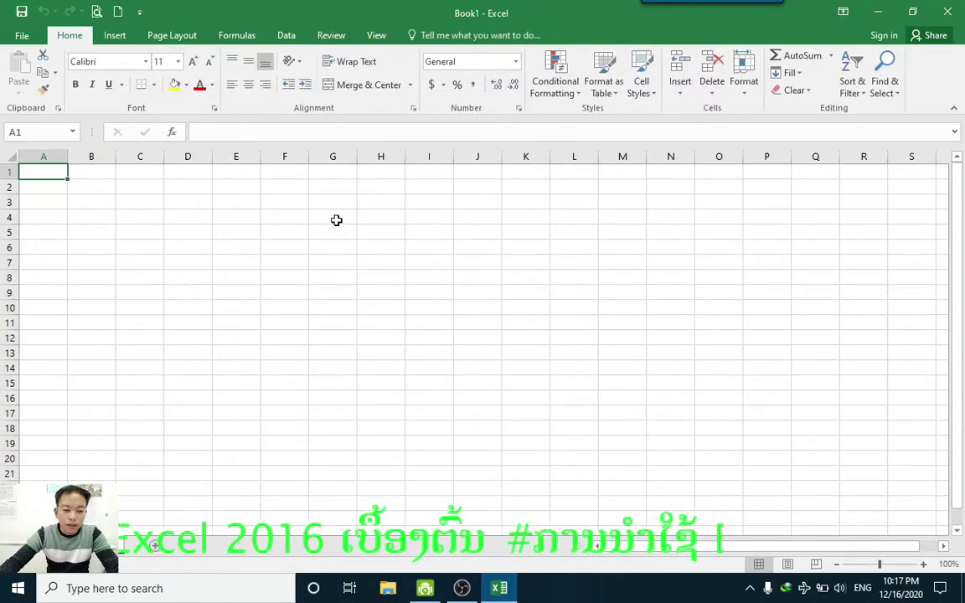
# Apply the Phetsarath OT font at size 12 to the entire worksheet
pyautogui.click(216, 229)
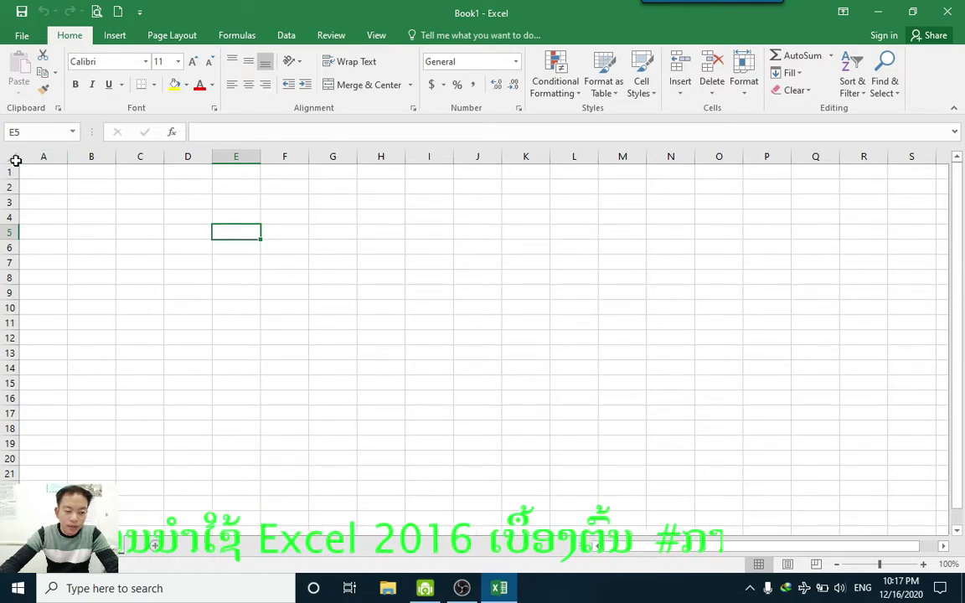
pyautogui.click(11, 158)
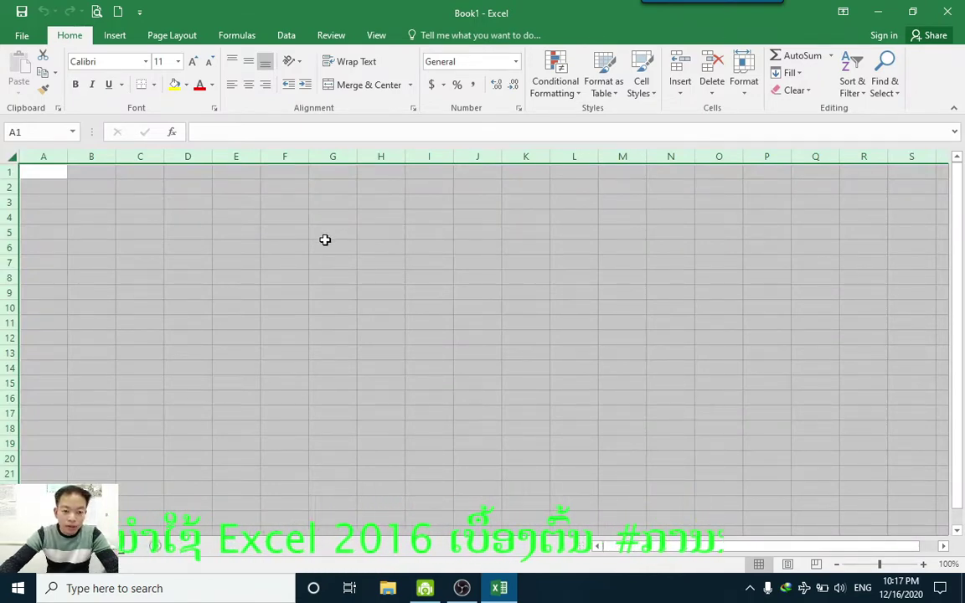
pyautogui.click(146, 63)
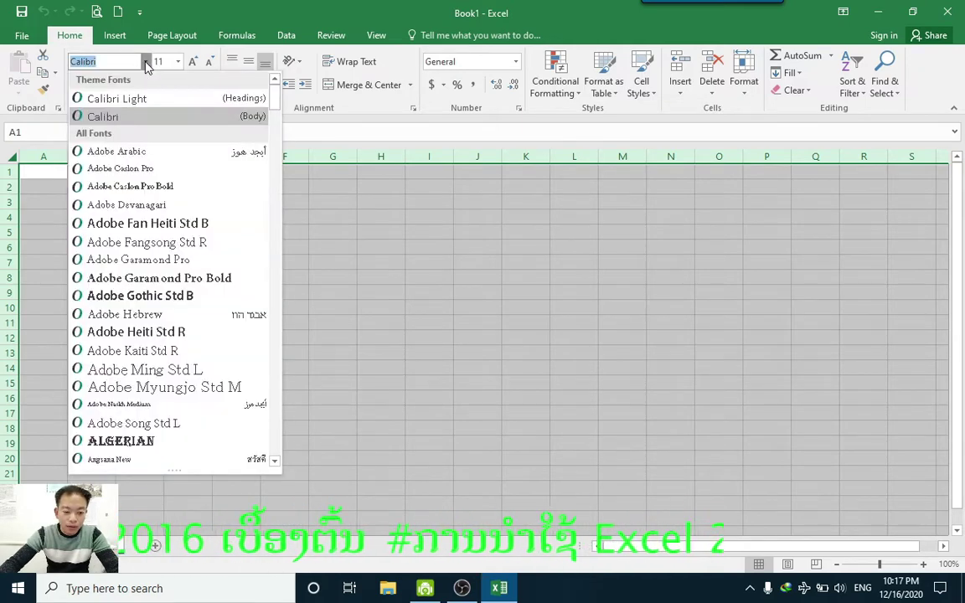
pyautogui.write('p')
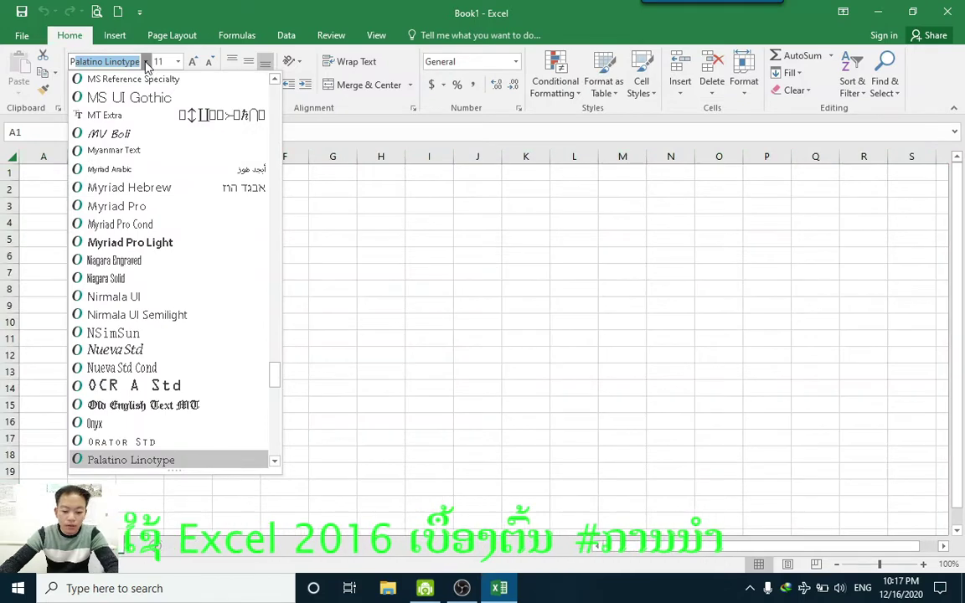
pyautogui.write('hetsarath OT')
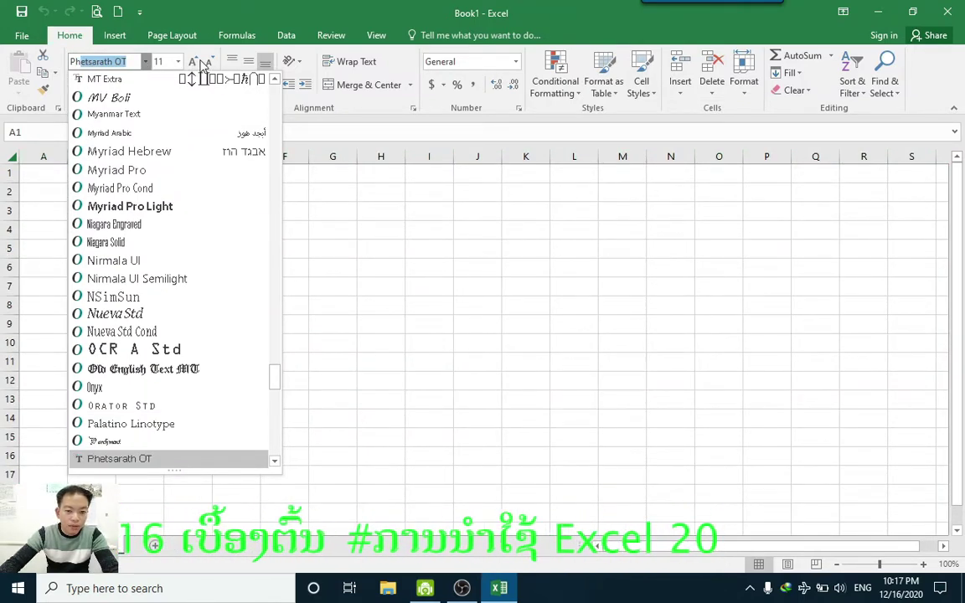
pyautogui.click(193, 63)
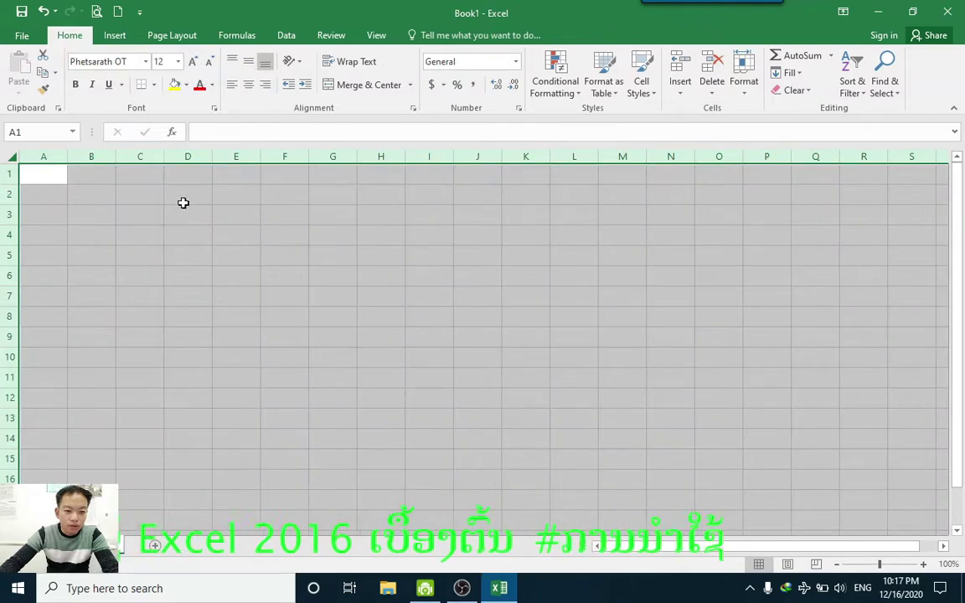
pyautogui.click(186, 199)
pyautogui.click(197, 221)
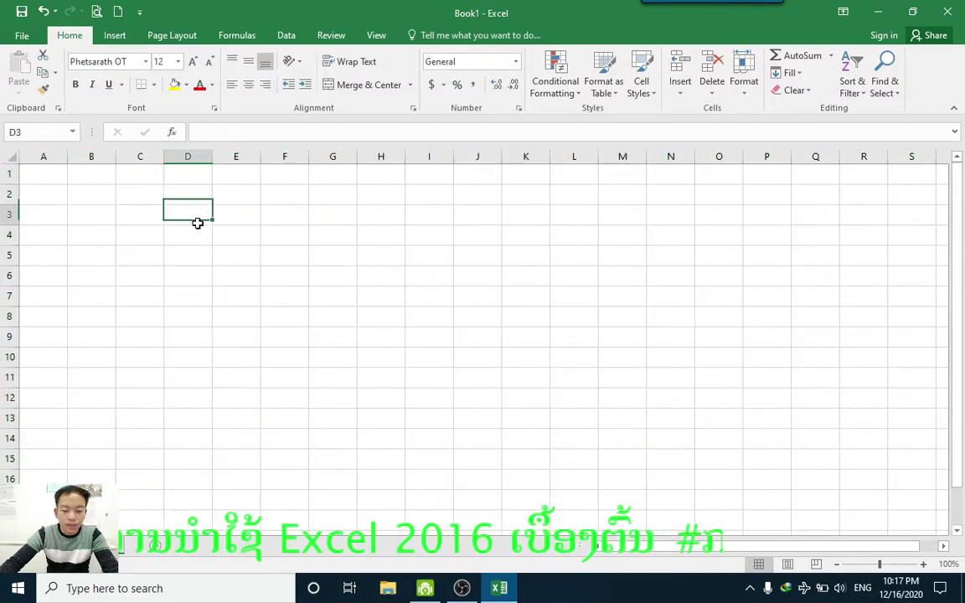
# Switch the keyboard input from English to Lao, and select cell E3 for the title
pyautogui.click(368, 318)
pyautogui.click(251, 251)
pyautogui.click(296, 238)
pyautogui.click(366, 273)
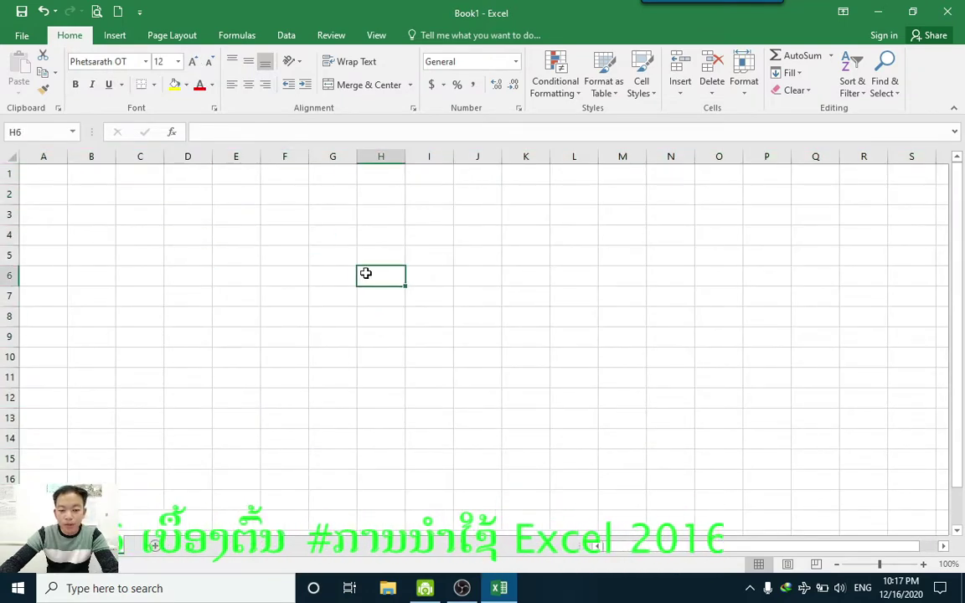
pyautogui.click(425, 297)
pyautogui.click(431, 316)
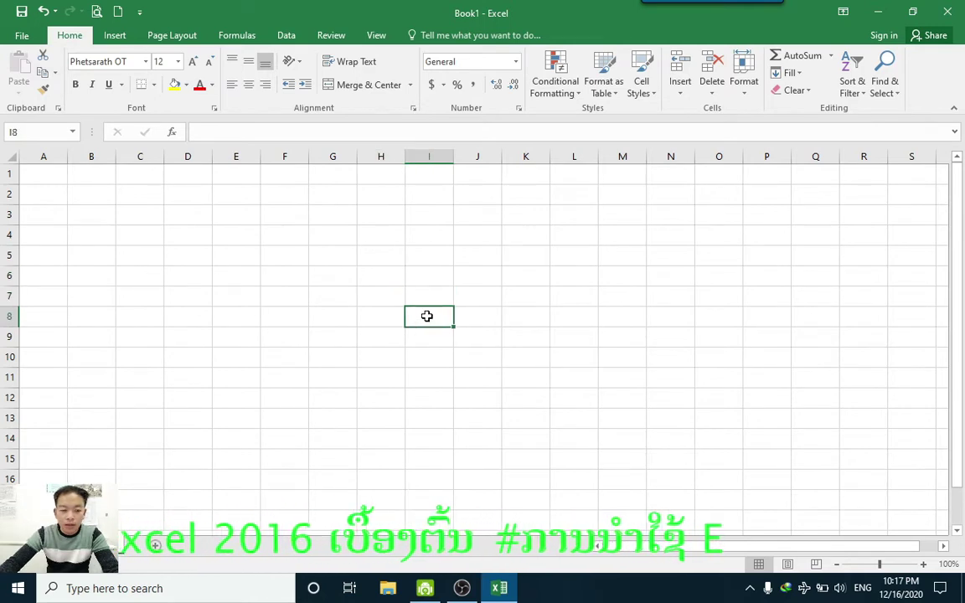
pyautogui.click(380, 261)
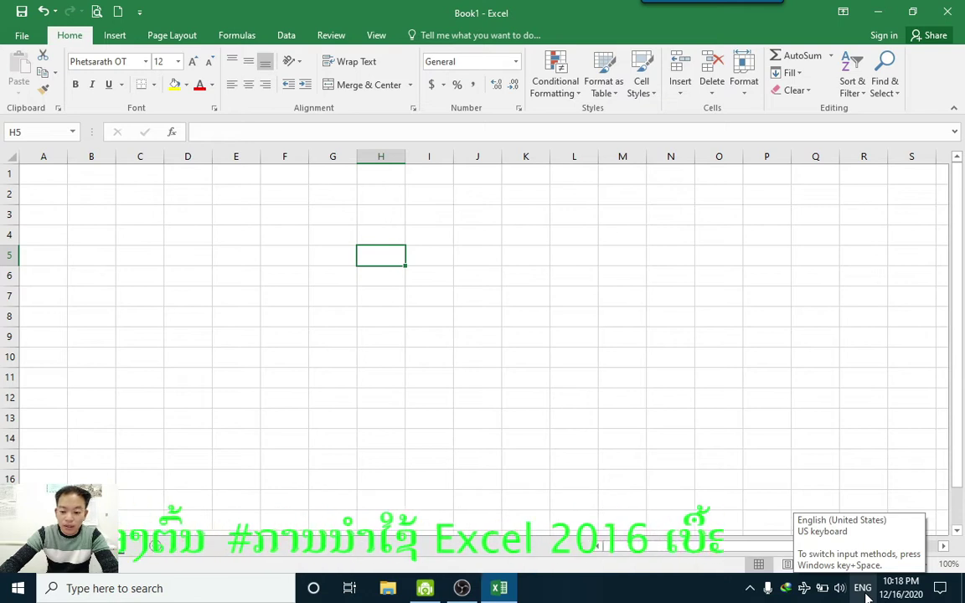
pyautogui.click(862, 588)
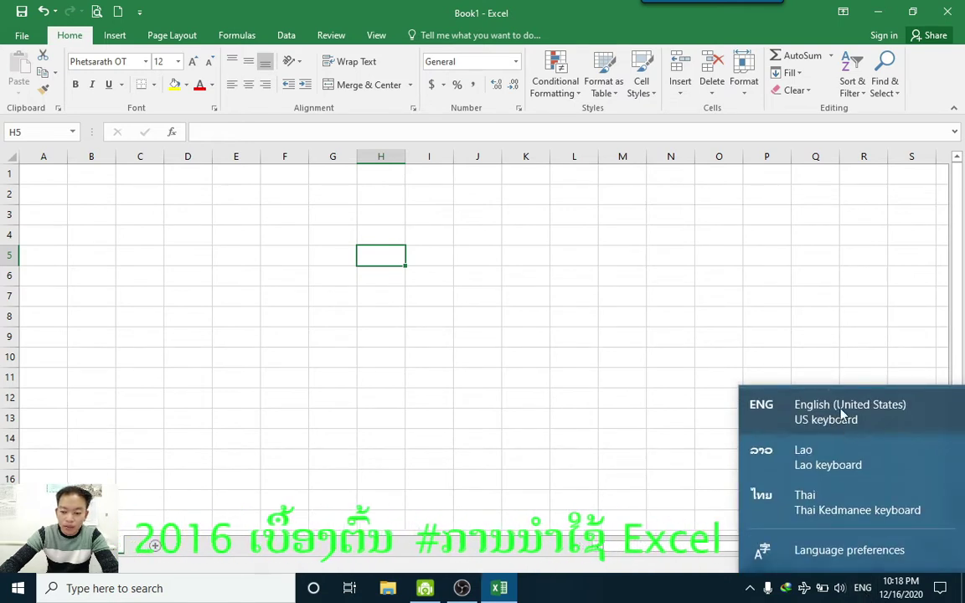
pyautogui.click(836, 464)
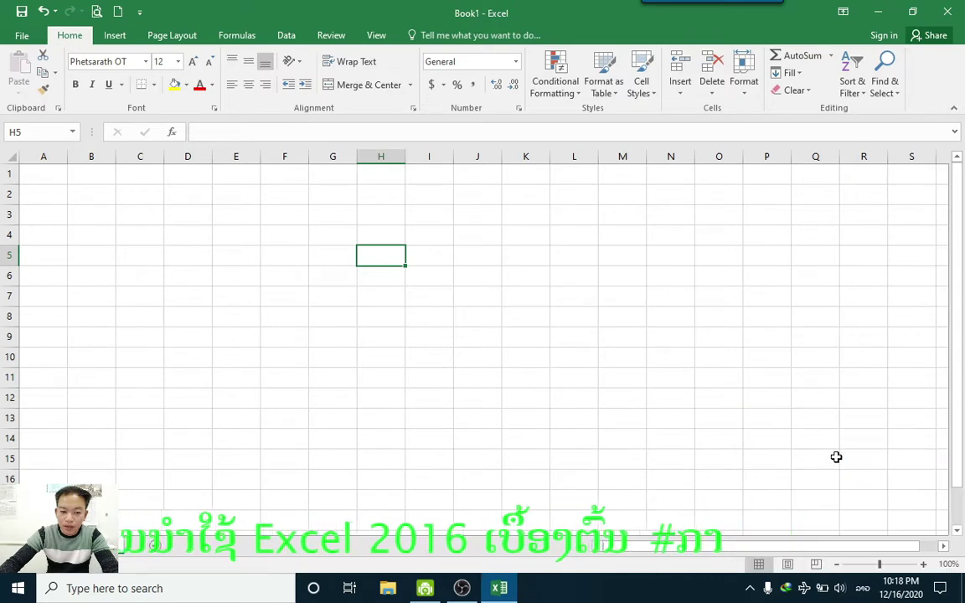
pyautogui.click(233, 212)
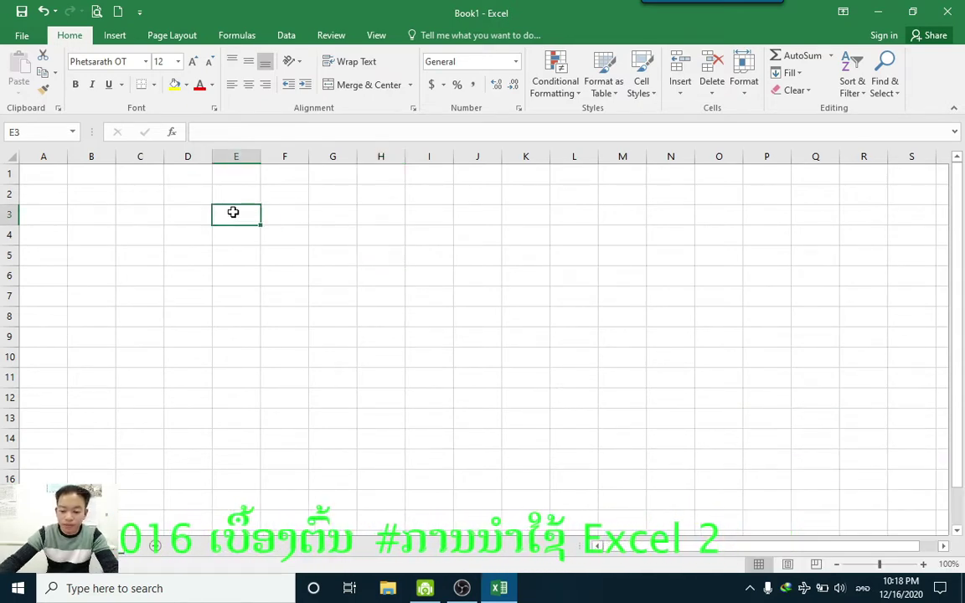
# Enter the Lao title ປະຫວັດຫຍໍ້ in cell E3
pyautogui.write('ບ')
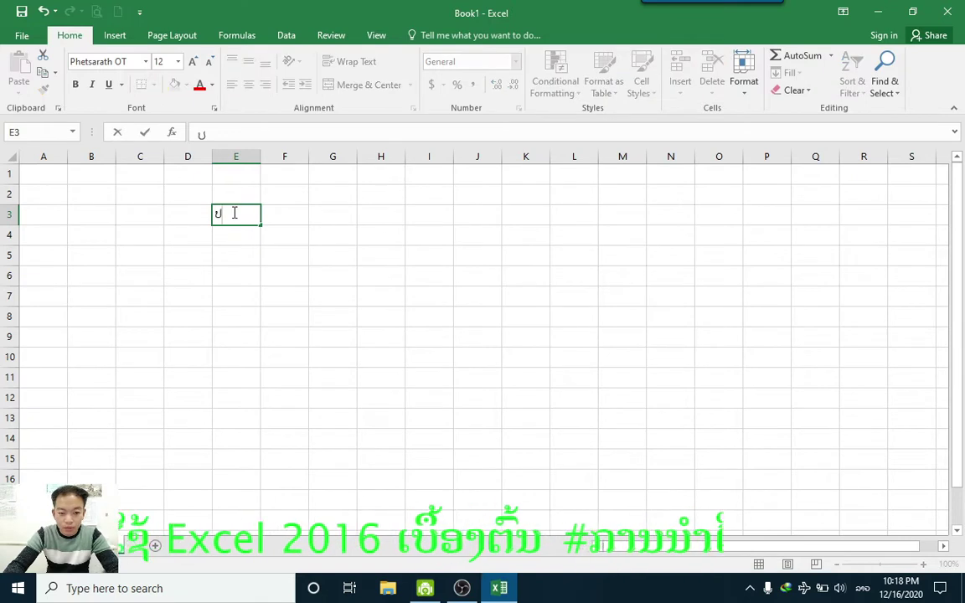
pyautogui.write('ຫ')
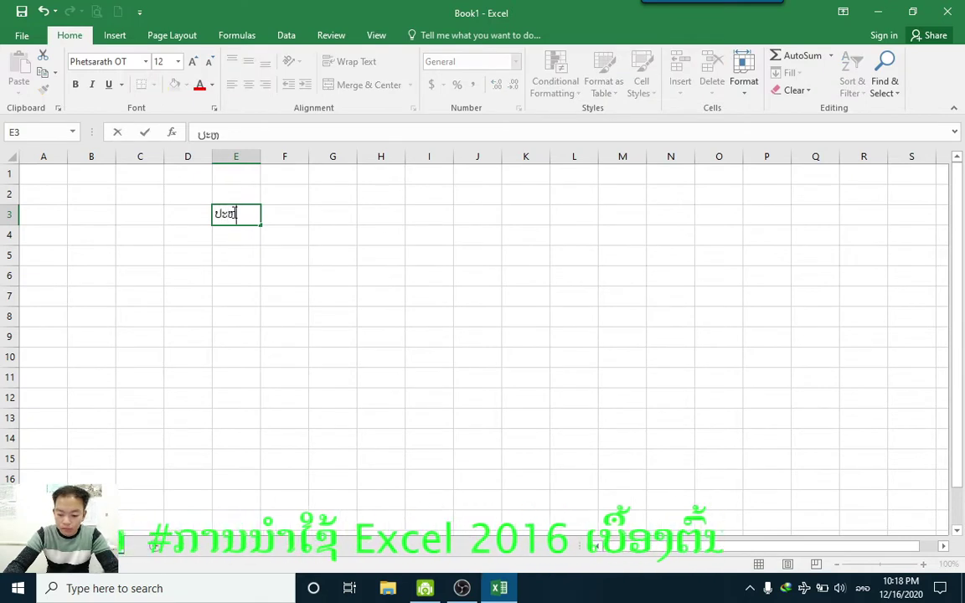
pyautogui.write('ວັດ')
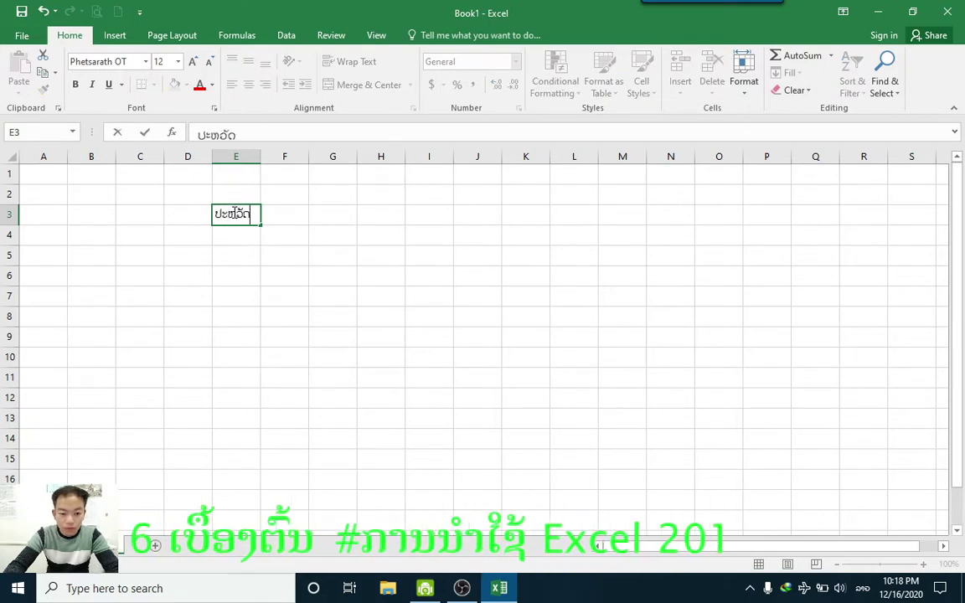
pyautogui.write('ຫ')
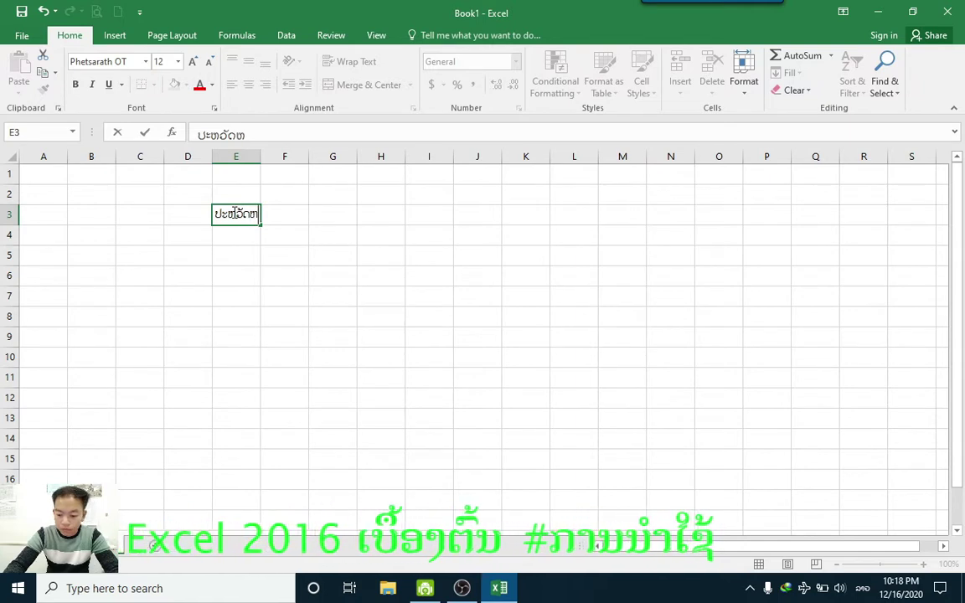
pyautogui.write('ຍໍ້')
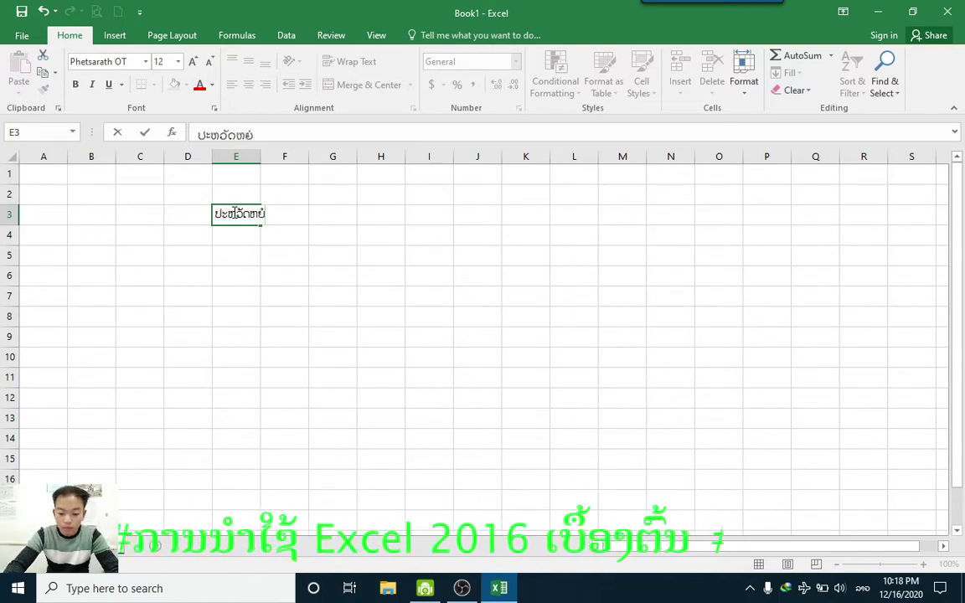
pyautogui.click(283, 238)
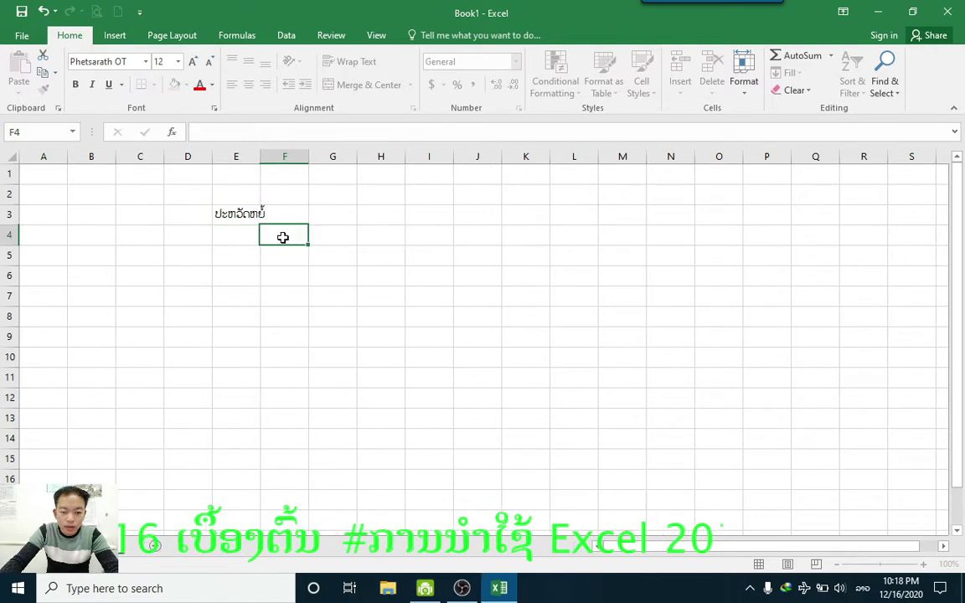
# Enter the headers ລຳດັບ in B4 and ຊື່ ແລະ ນາມສະກຸນ in C4
pyautogui.click(137, 239)
pyautogui.click(87, 235)
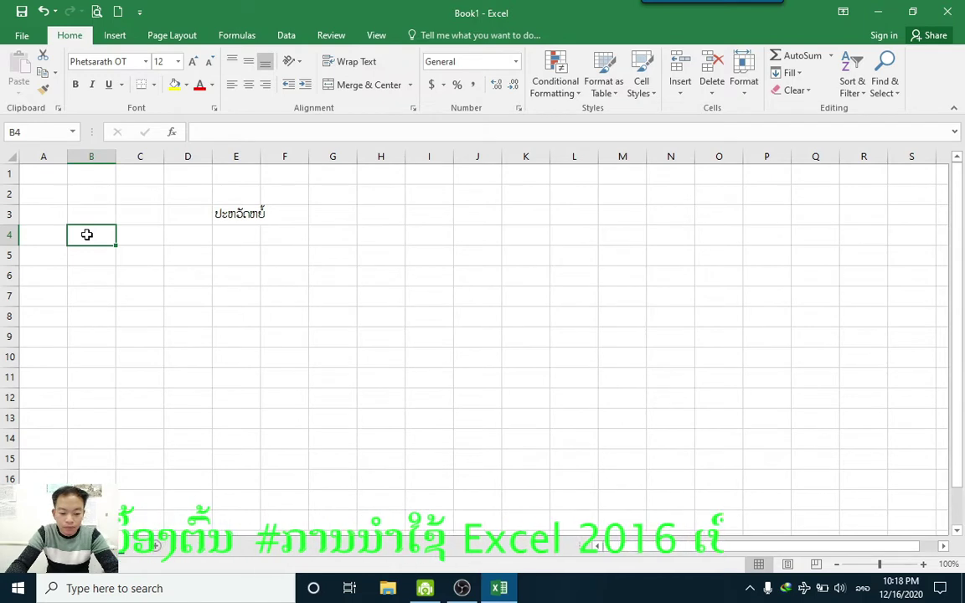
pyautogui.write('ລຳດັບ')
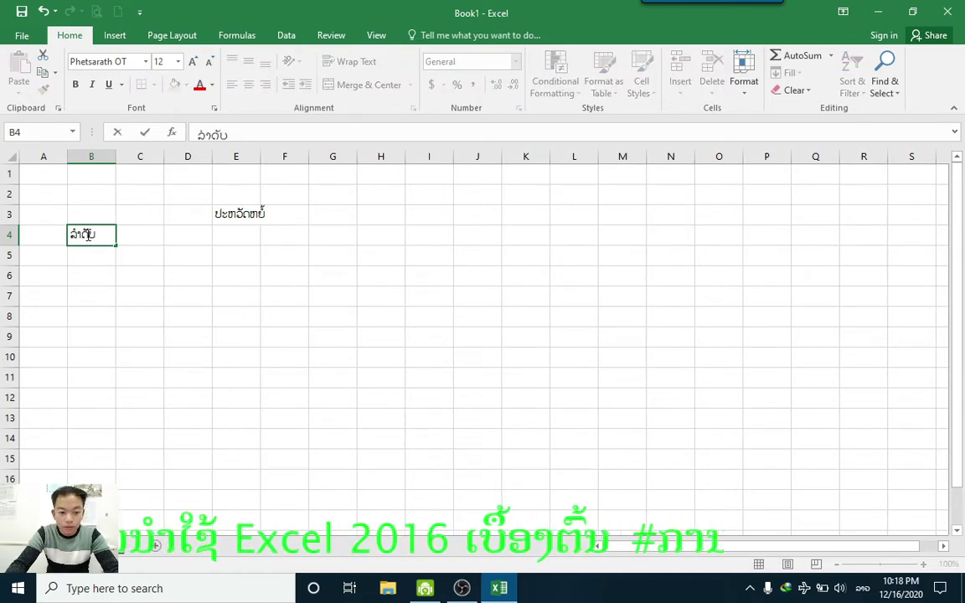
pyautogui.click(140, 236)
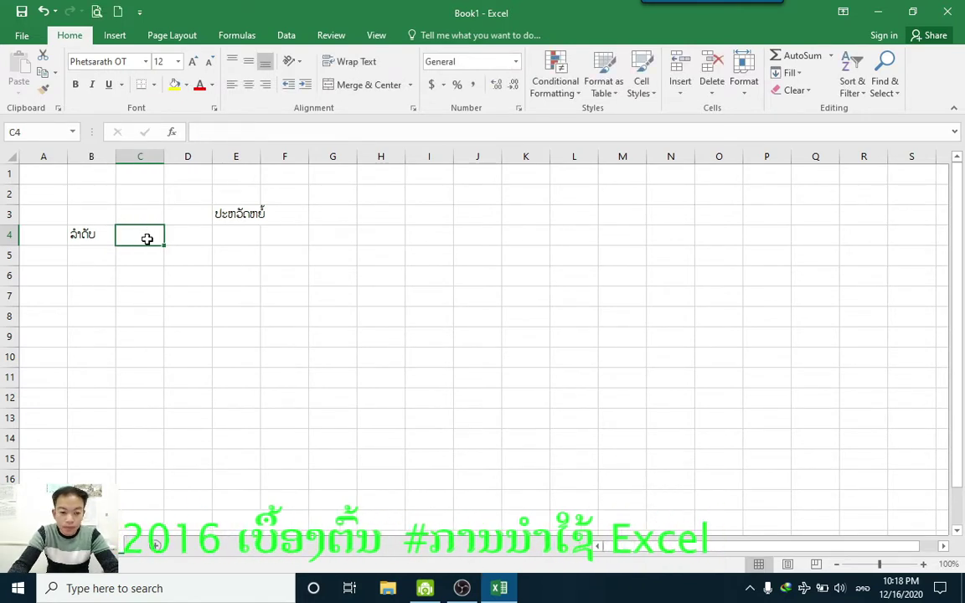
pyautogui.write('ຊື')
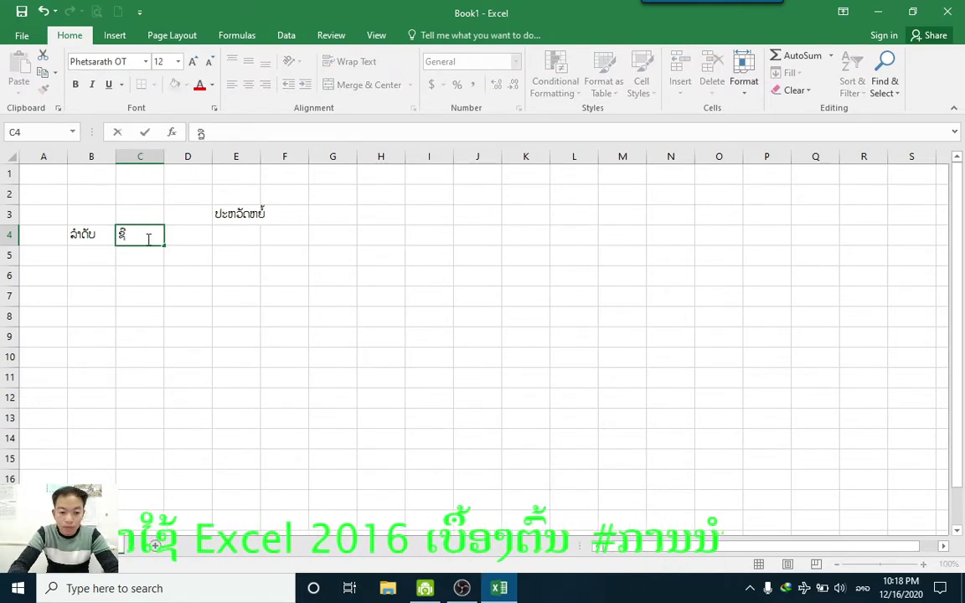
pyautogui.write(' ແລະ')
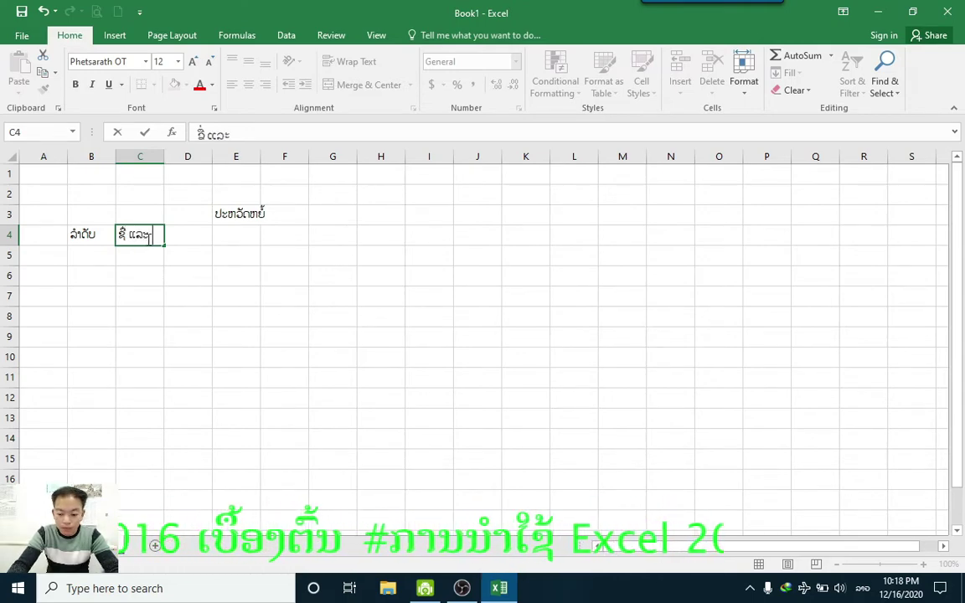
pyautogui.write(' ນາມ')
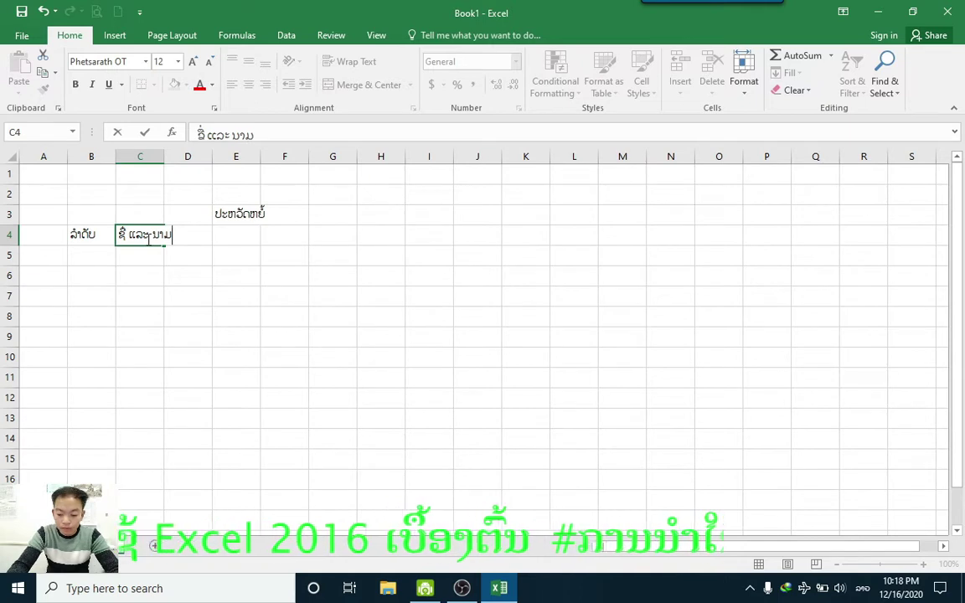
pyautogui.write('ສະກ')
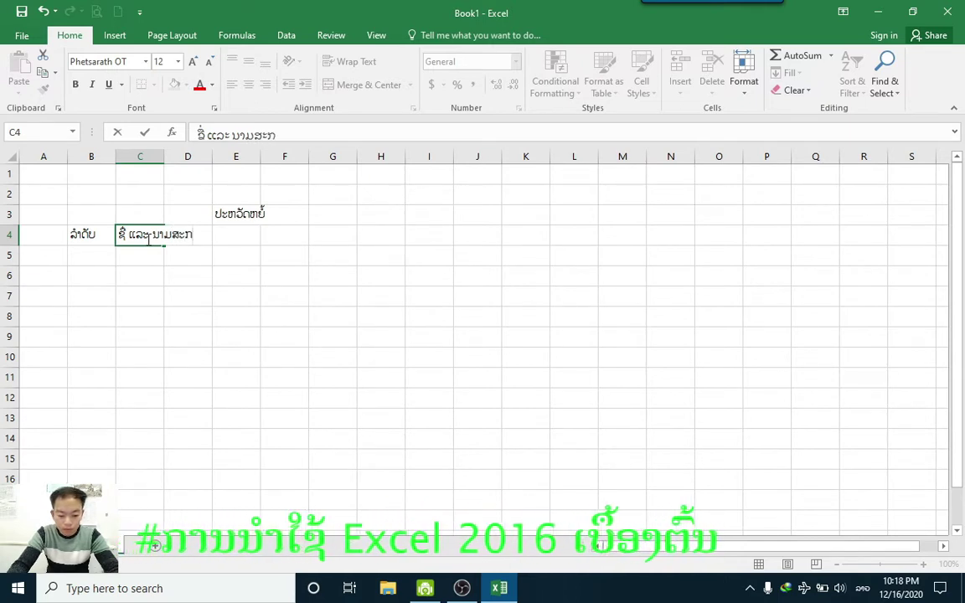
pyautogui.write('ຸນ')
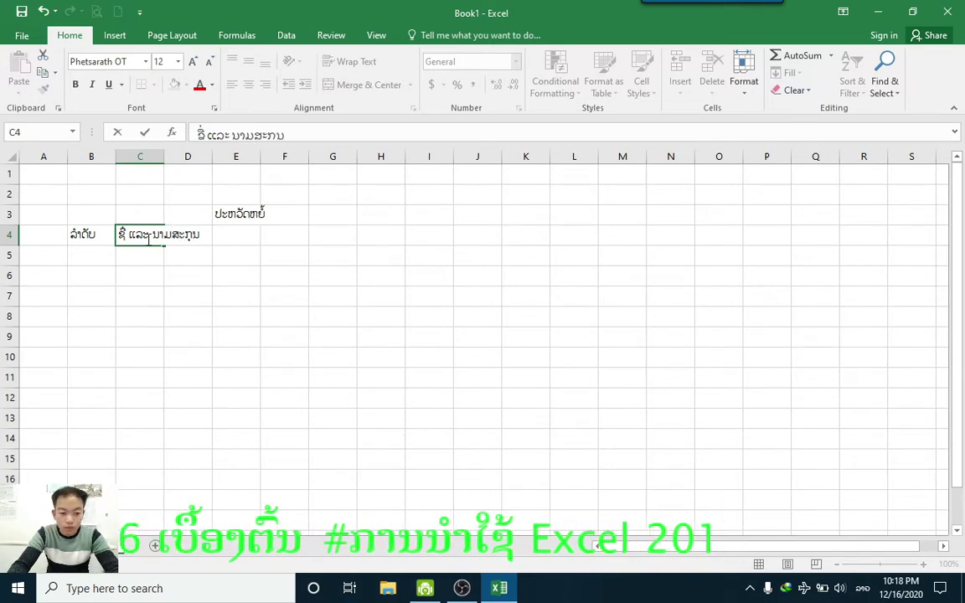
pyautogui.click(154, 272)
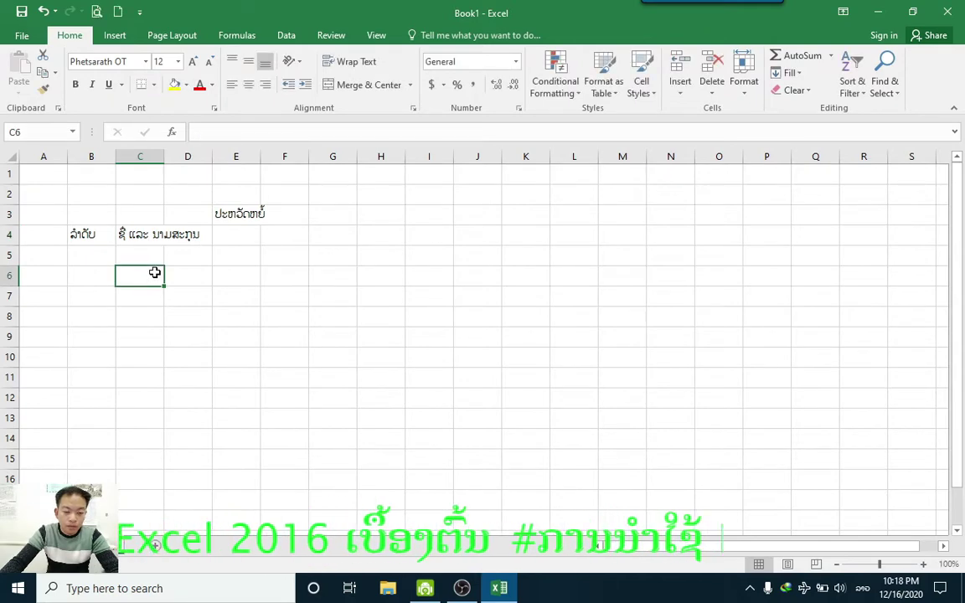
# Enter the headers ບ້ານເກີດ, ເມືອງ and ແຂວງ in E4, F4 and G4
pyautogui.click(243, 238)
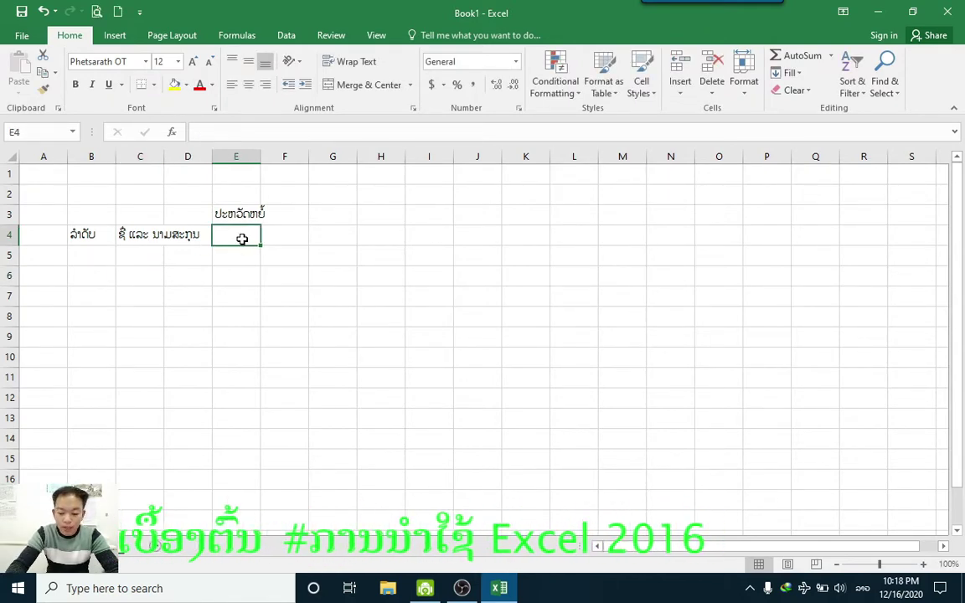
pyautogui.write('ປ')
pyautogui.write('ນເກີດ')
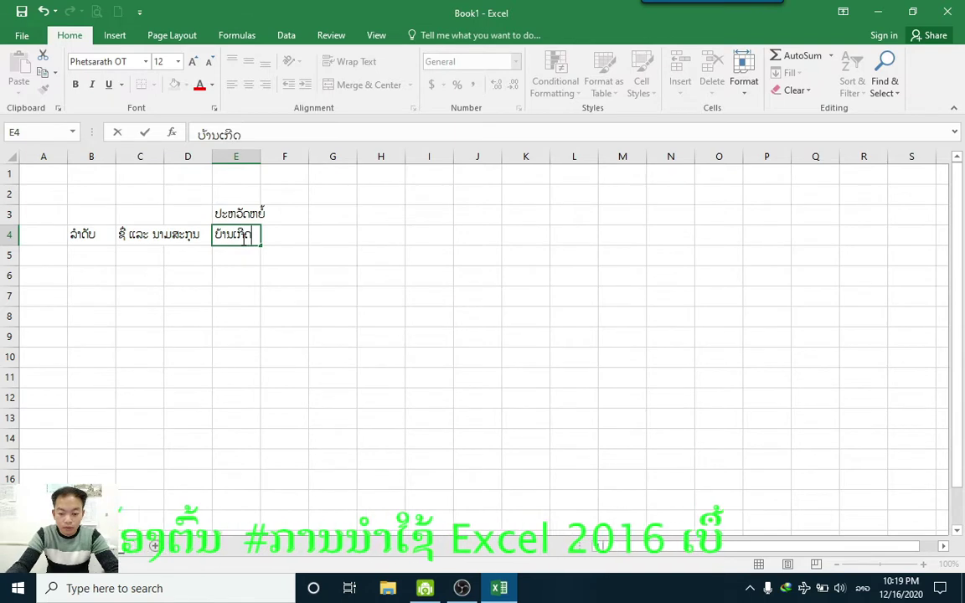
pyautogui.press('Tab')
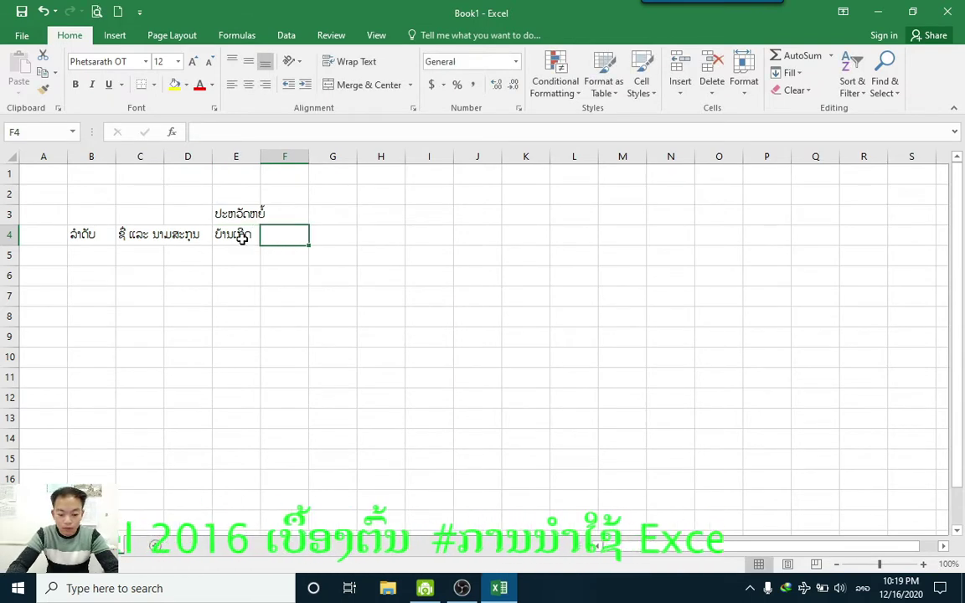
pyautogui.write('ເມື')
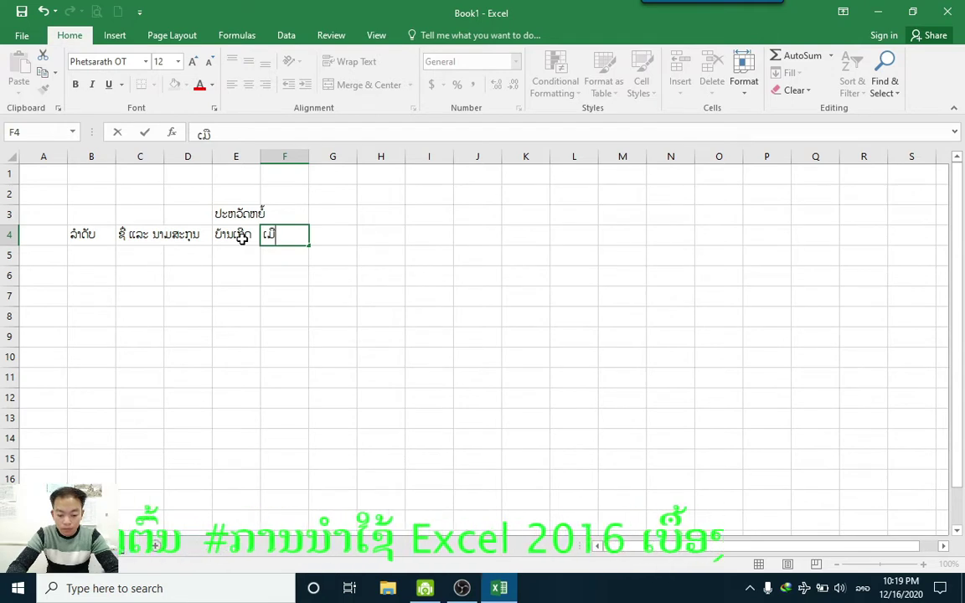
pyautogui.write('ອ')
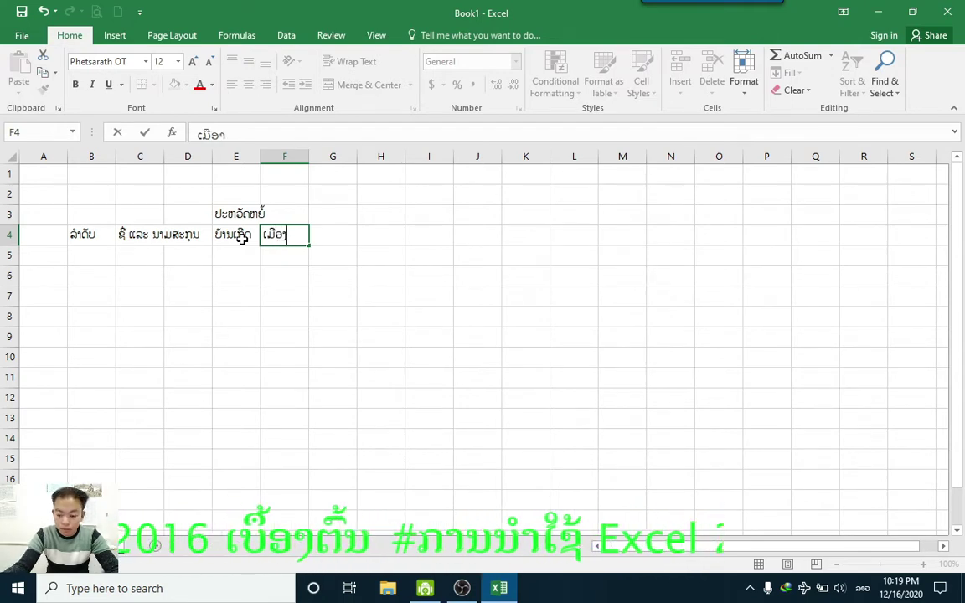
pyautogui.write('ງ')
pyautogui.press('Tab')
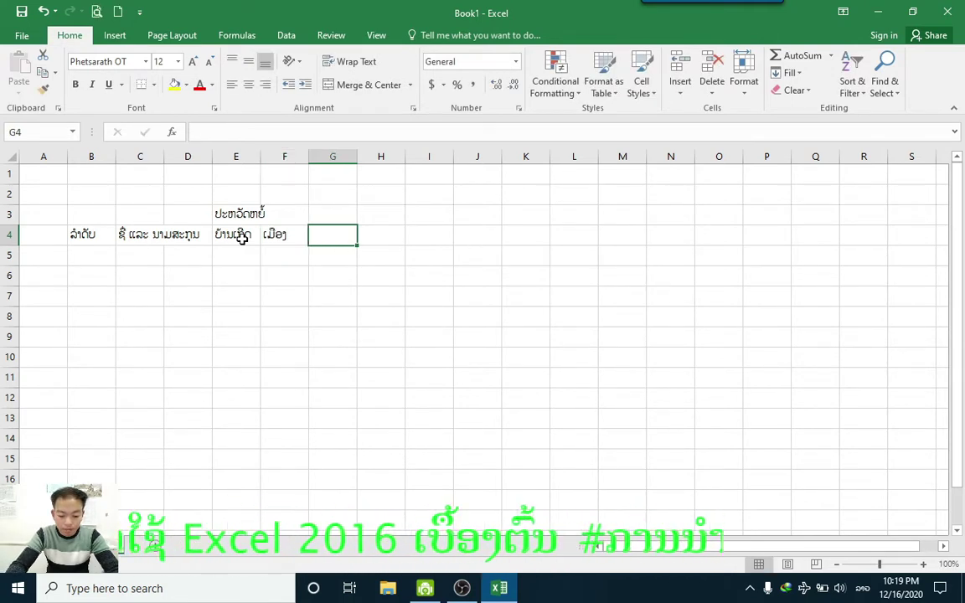
pyautogui.write('ແ')
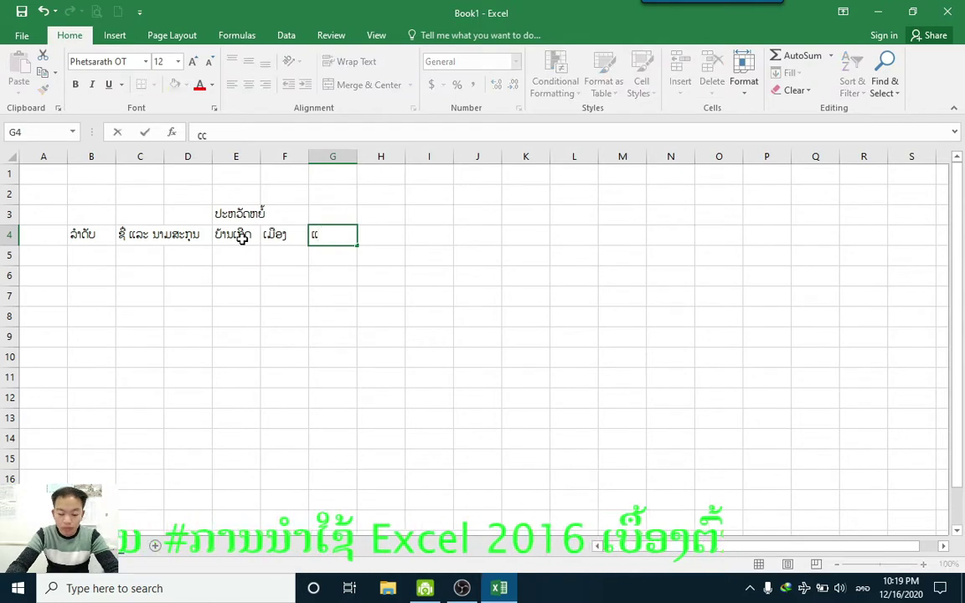
pyautogui.write('ຂວງ')
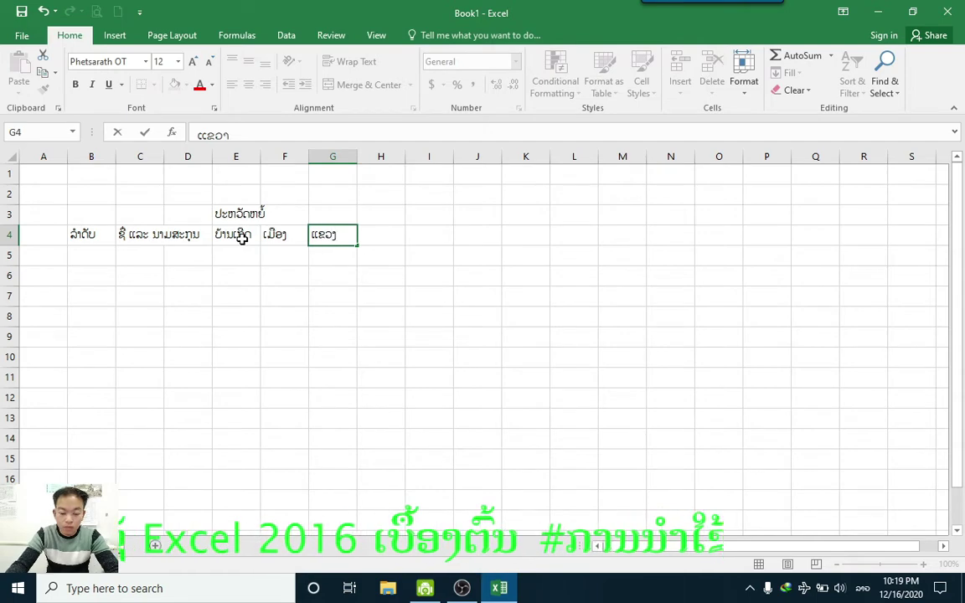
pyautogui.click(222, 277)
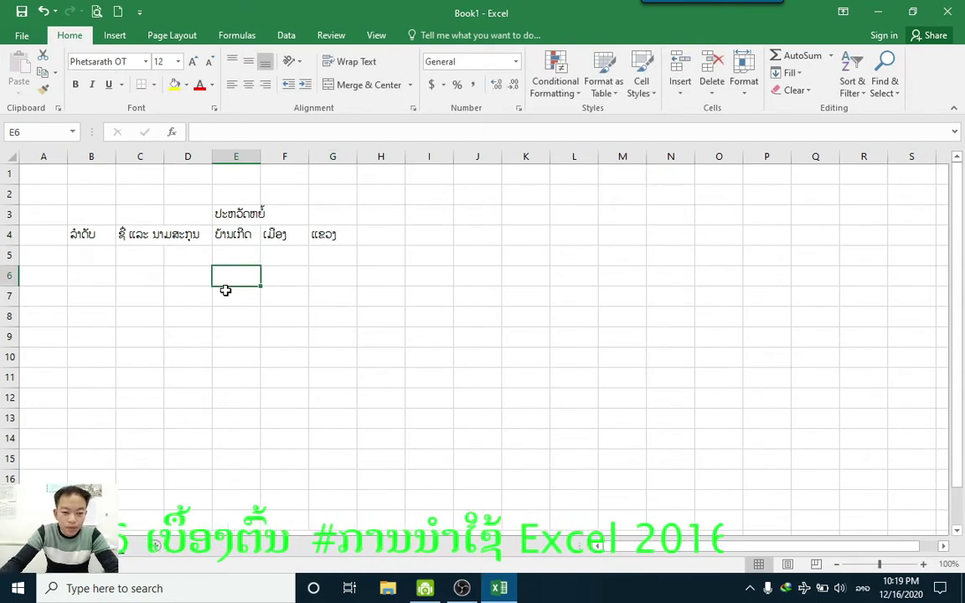
# Widen column E to 13.14 (97 pixels) to make room for ບ້ານເກີດ and the title
pyautogui.click(140, 231)
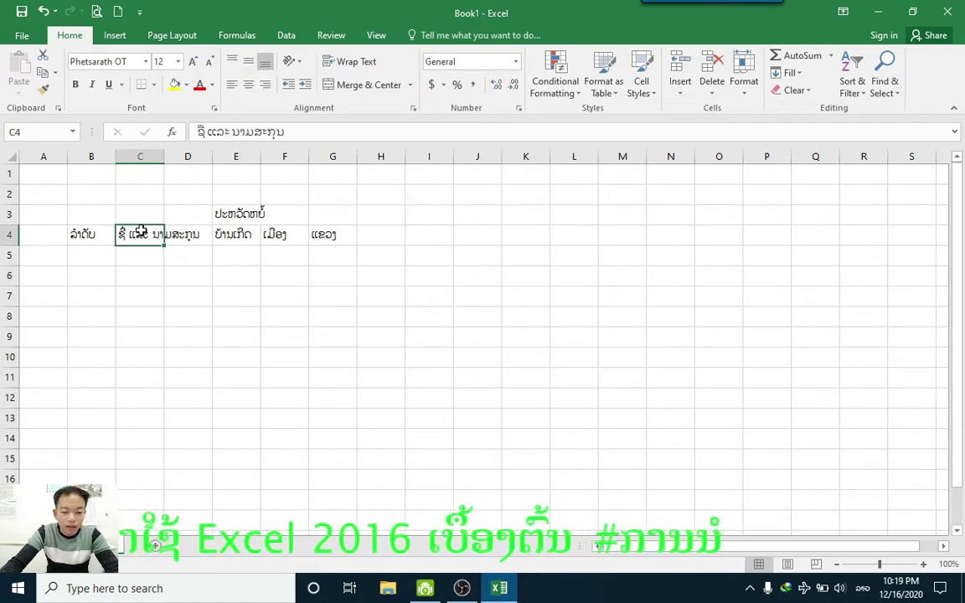
pyautogui.click(183, 251)
pyautogui.click(142, 237)
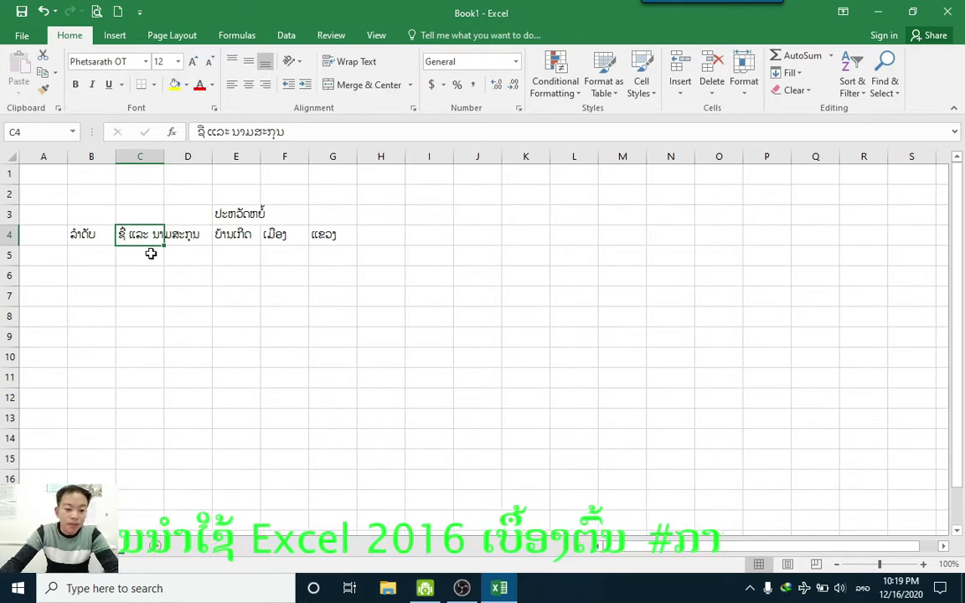
pyautogui.click(225, 214)
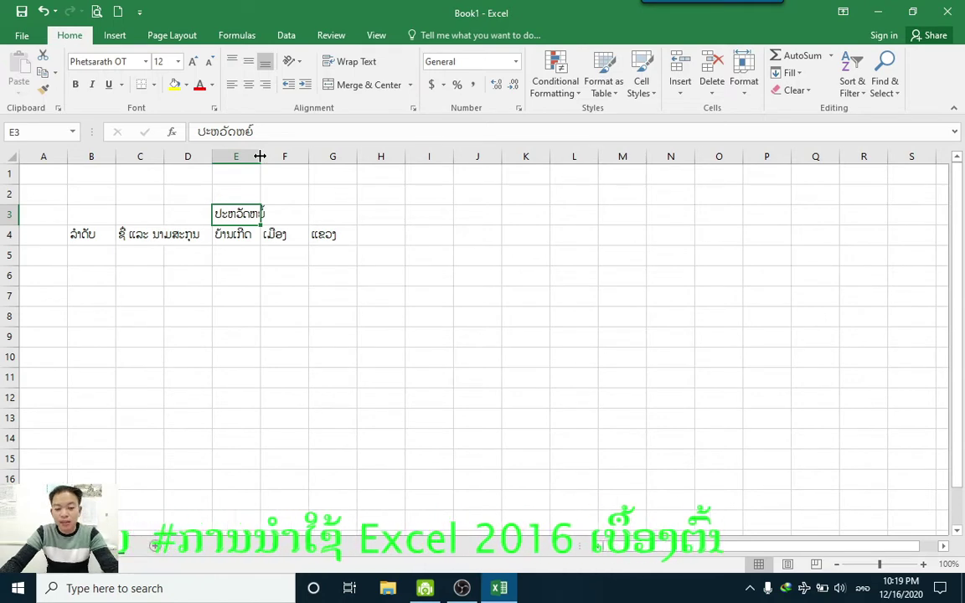
pyautogui.moveTo(261, 156); pyautogui.dragTo(294, 158)
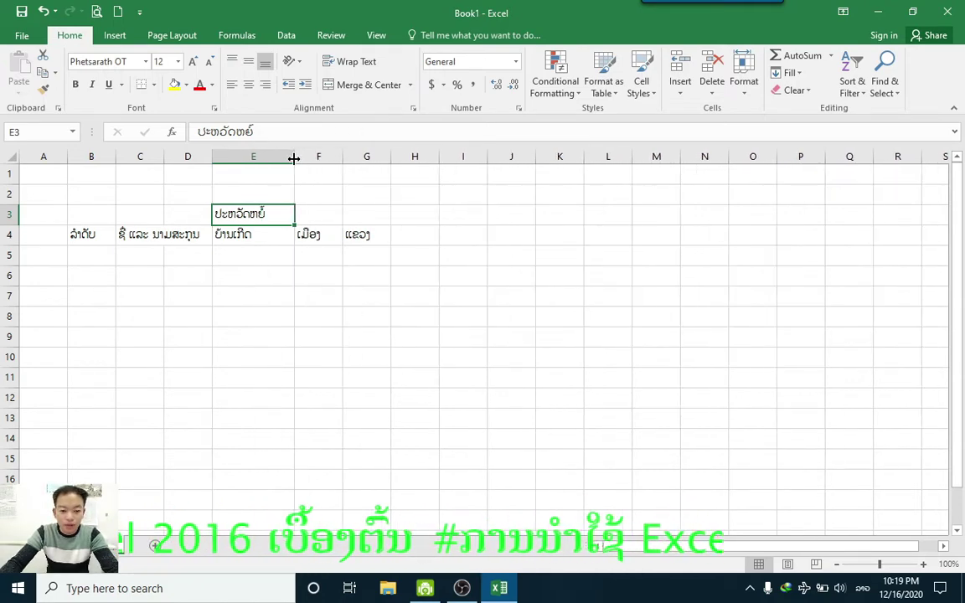
pyautogui.click(255, 234)
pyautogui.click(311, 235)
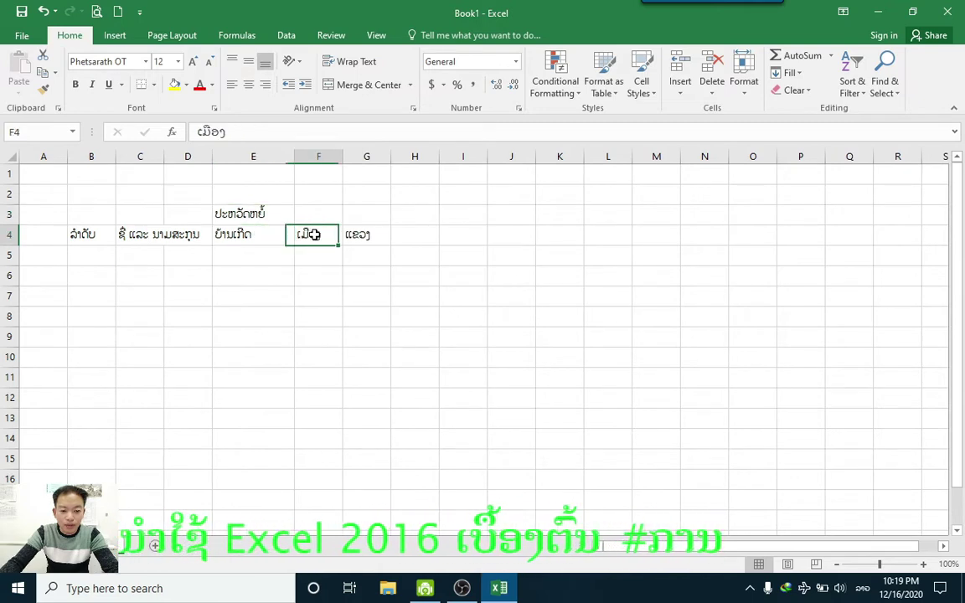
pyautogui.click(155, 237)
pyautogui.click(192, 237)
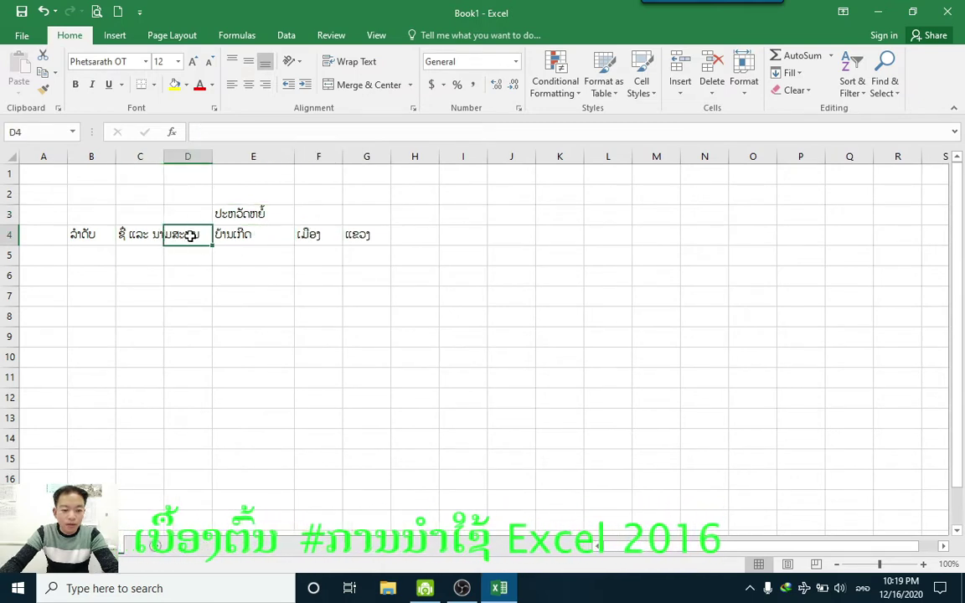
pyautogui.click(134, 237)
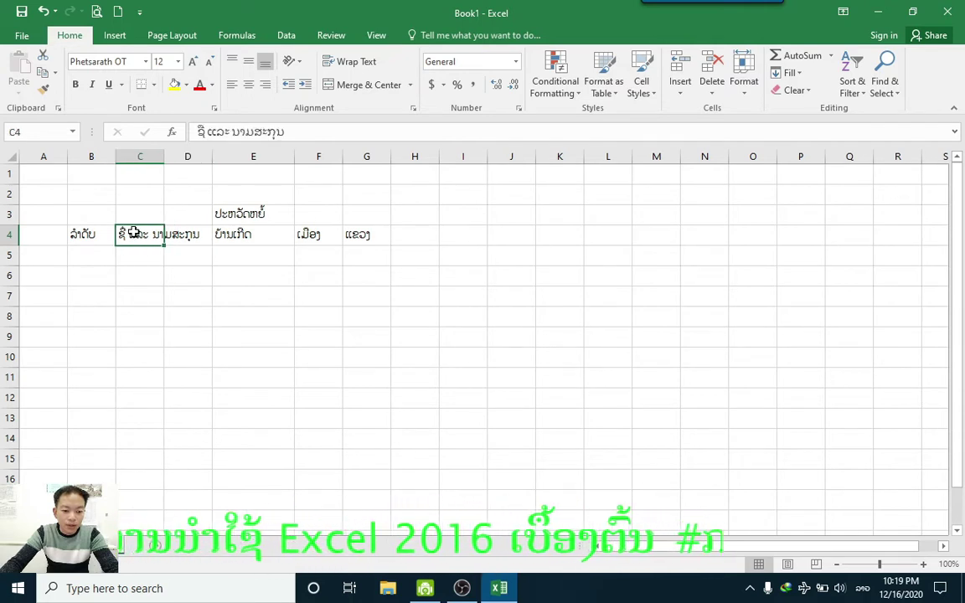
# Merge and centre the name heading across C4 and D4
pyautogui.moveTo(163, 235); pyautogui.dragTo(177, 238)
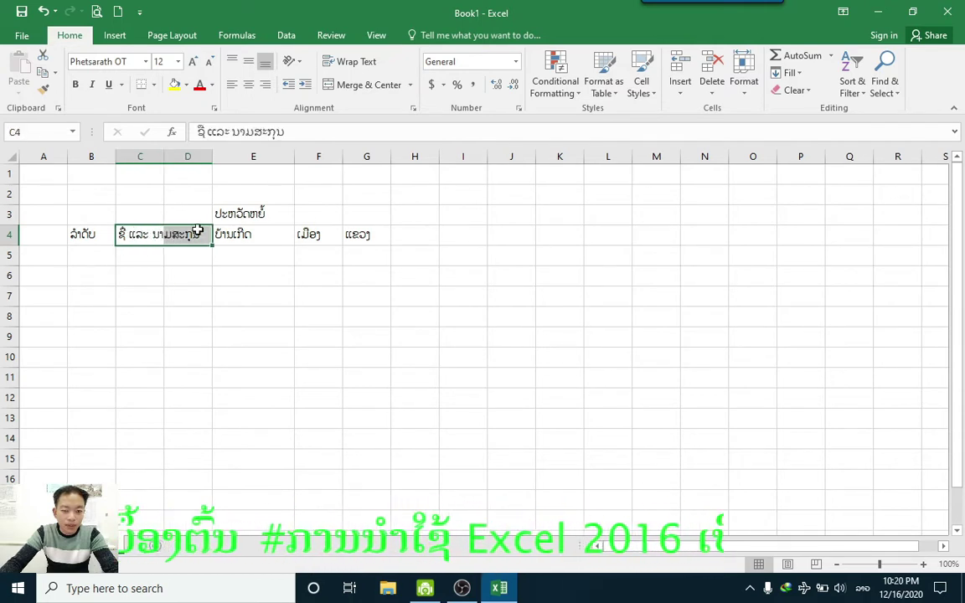
pyautogui.click(338, 86)
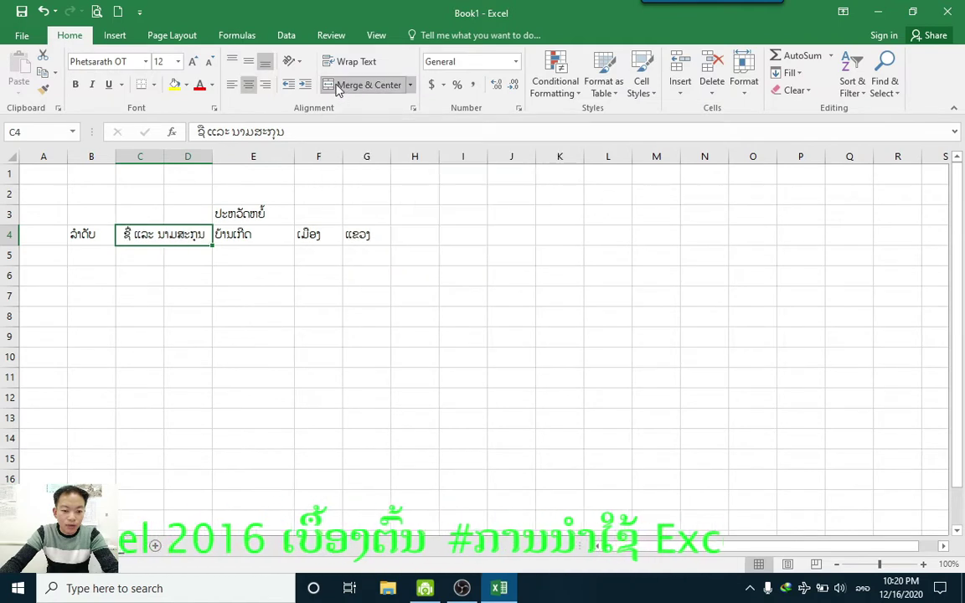
pyautogui.click(147, 256)
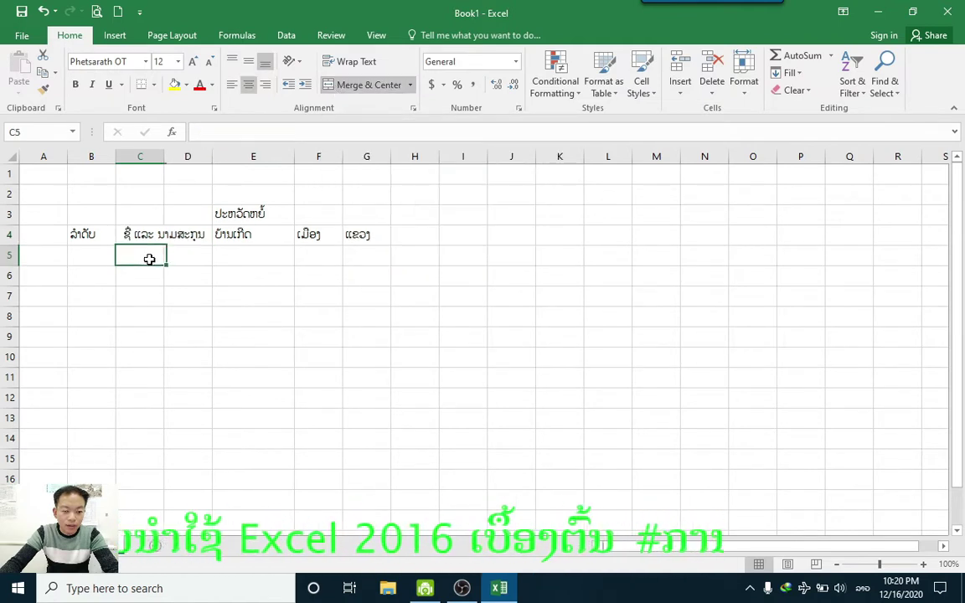
pyautogui.click(185, 256)
pyautogui.click(158, 233)
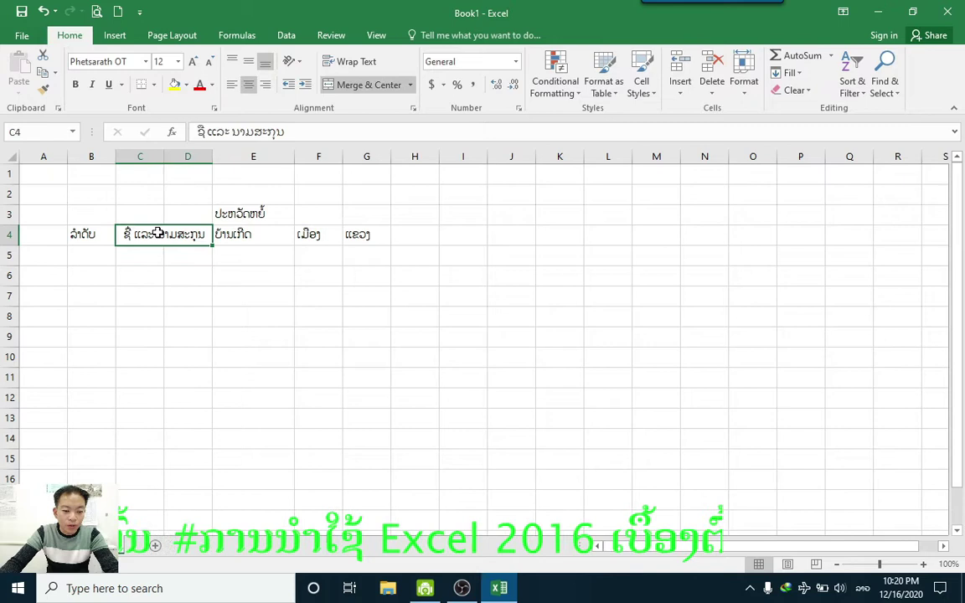
# Narrow column C, widen column D to about 13.43, and narrow column B to about 6.57
pyautogui.click(152, 174)
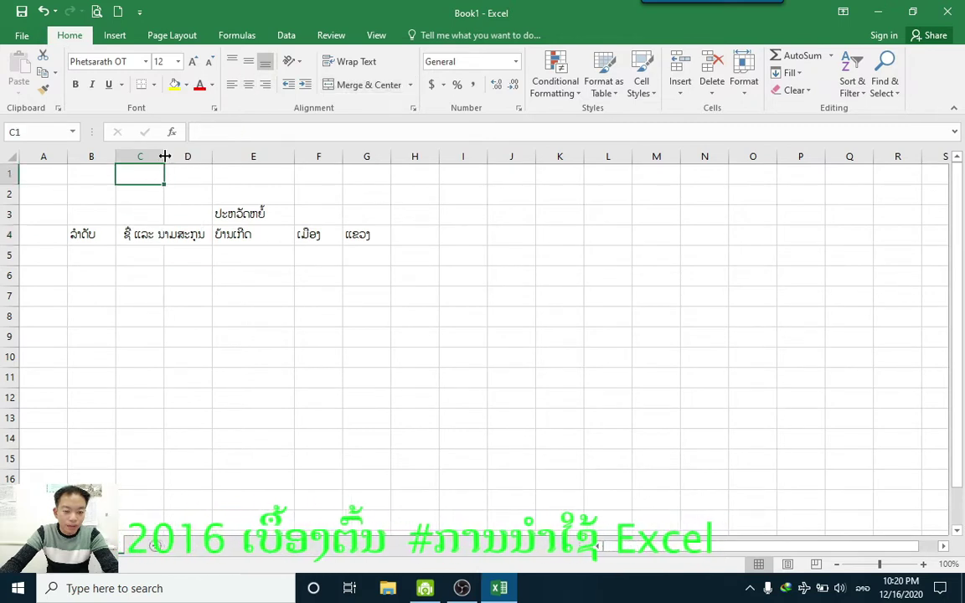
pyautogui.moveTo(165, 156); pyautogui.dragTo(143, 156)
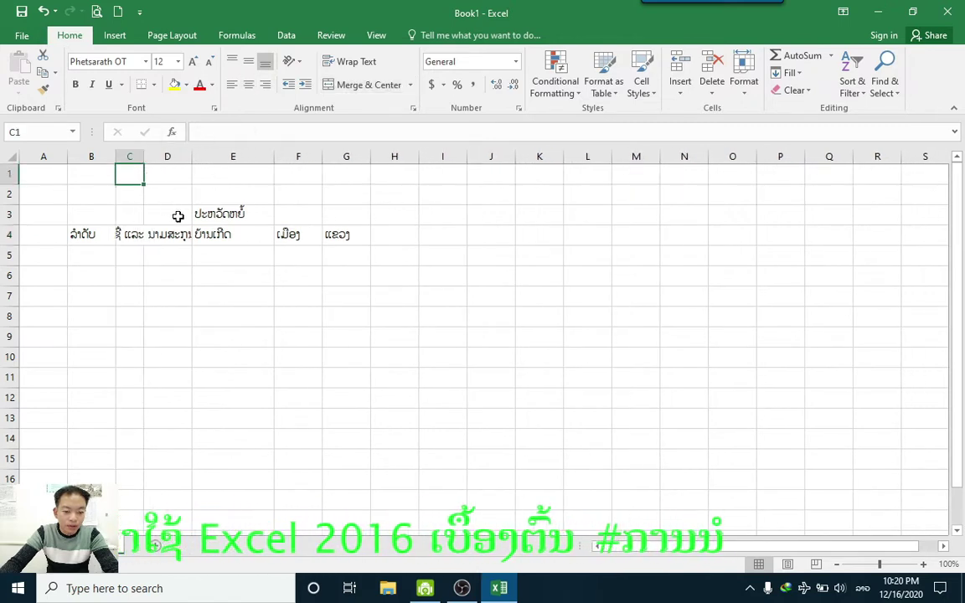
pyautogui.moveTo(191, 156); pyautogui.dragTo(228, 171)
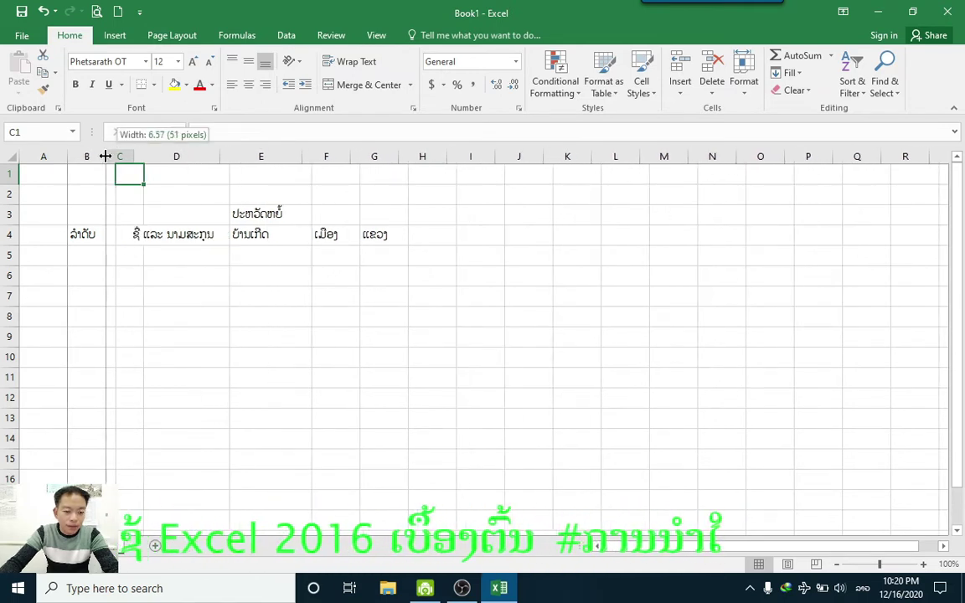
pyautogui.moveTo(116, 154); pyautogui.dragTo(103, 155)
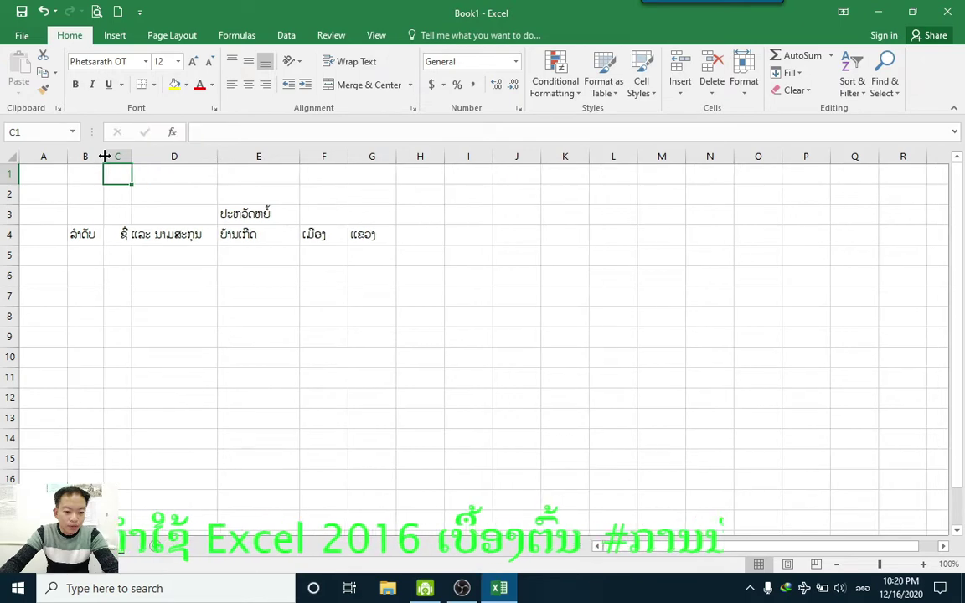
pyautogui.click(88, 259)
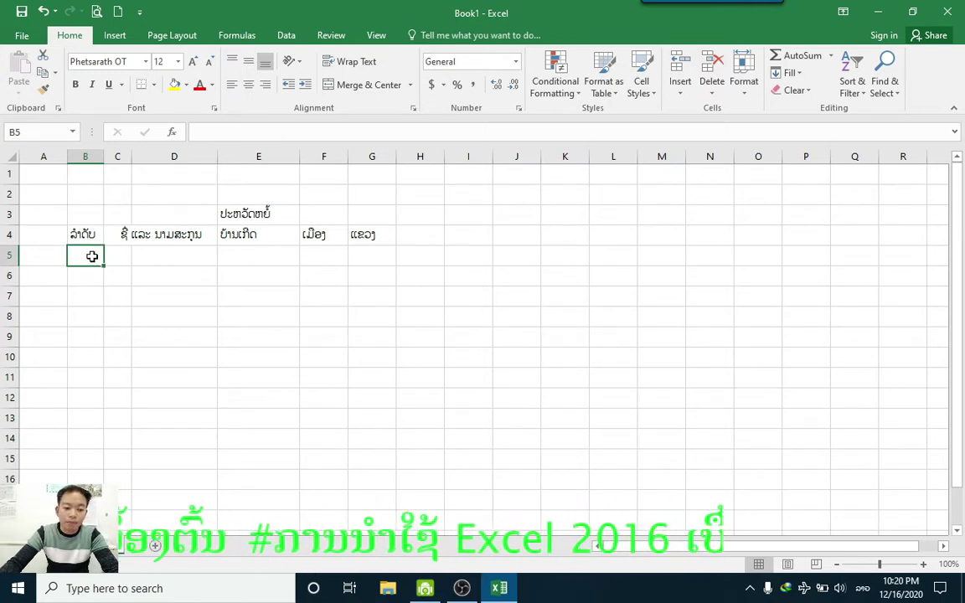
# Number B5:B9 from 1 to 5 by entering 1 and 2 and filling the series down
pyautogui.click(92, 269)
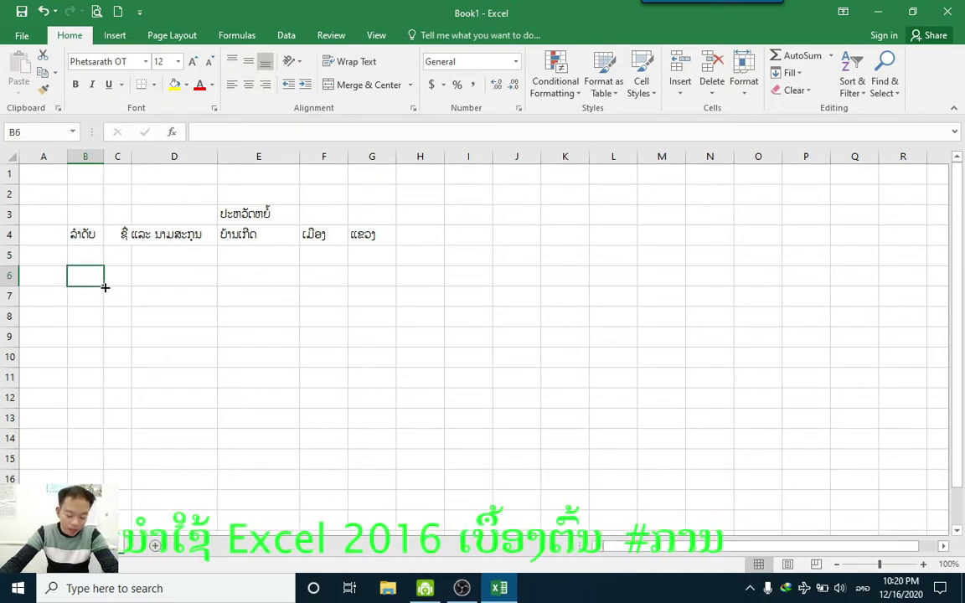
pyautogui.click(84, 256)
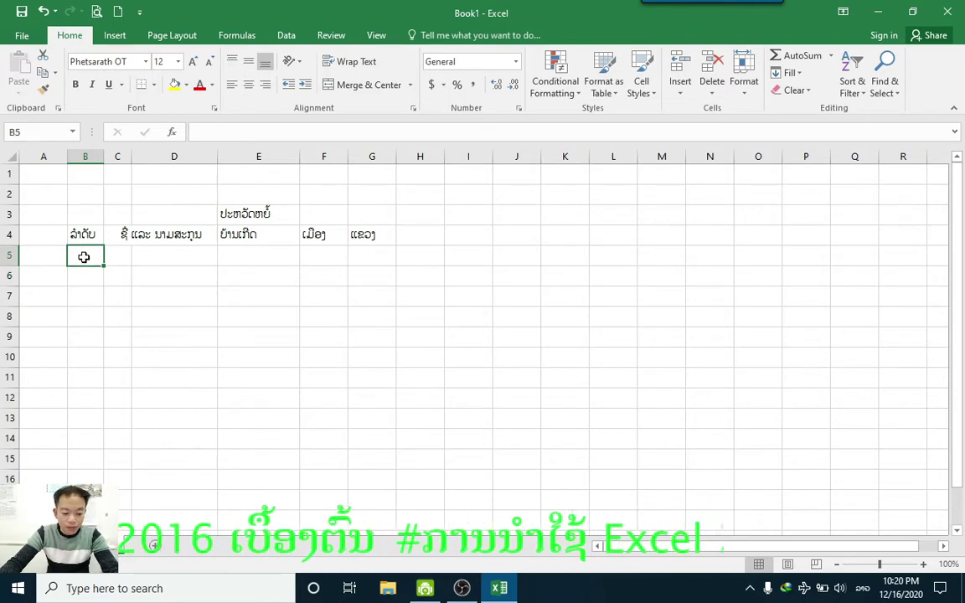
pyautogui.write('1')
pyautogui.click(89, 278)
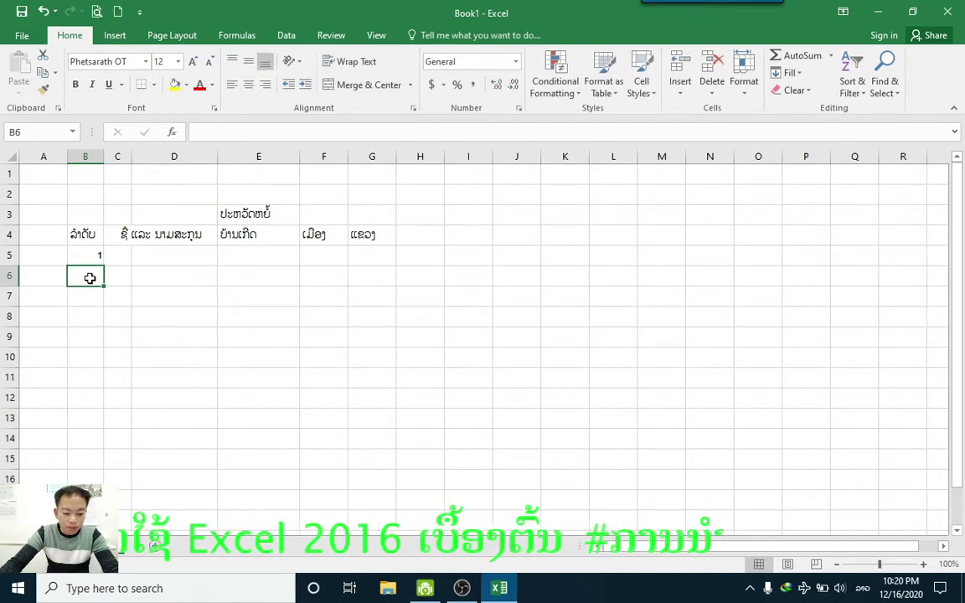
pyautogui.write('2')
pyautogui.press('Return')
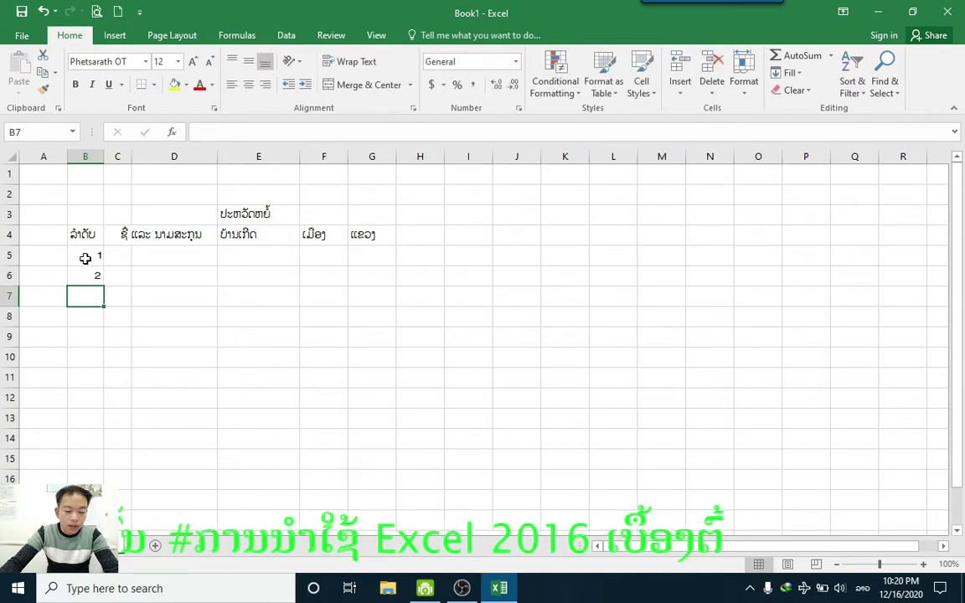
pyautogui.moveTo(85, 256); pyautogui.dragTo(82, 270)
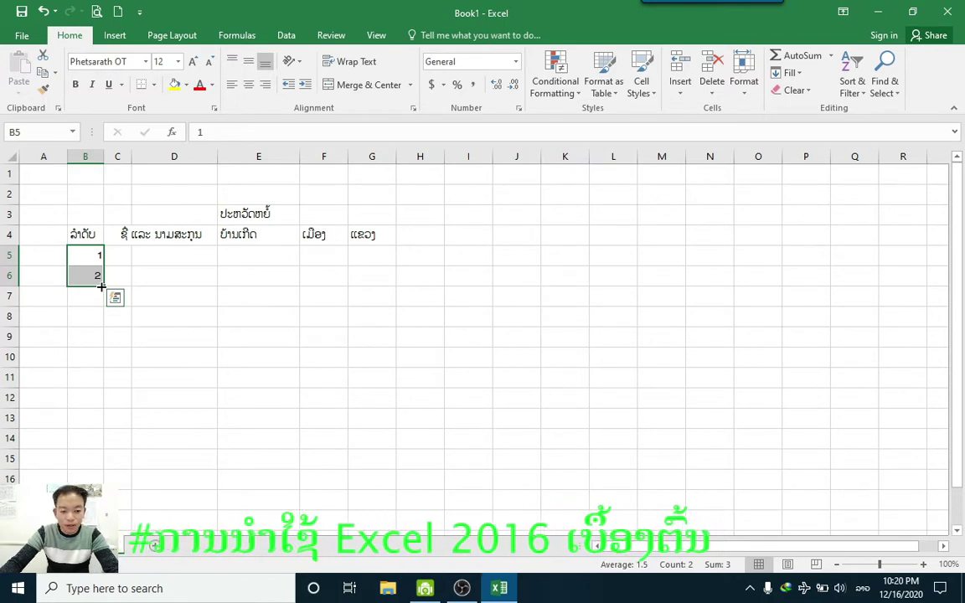
pyautogui.moveTo(101, 287); pyautogui.dragTo(98, 338)
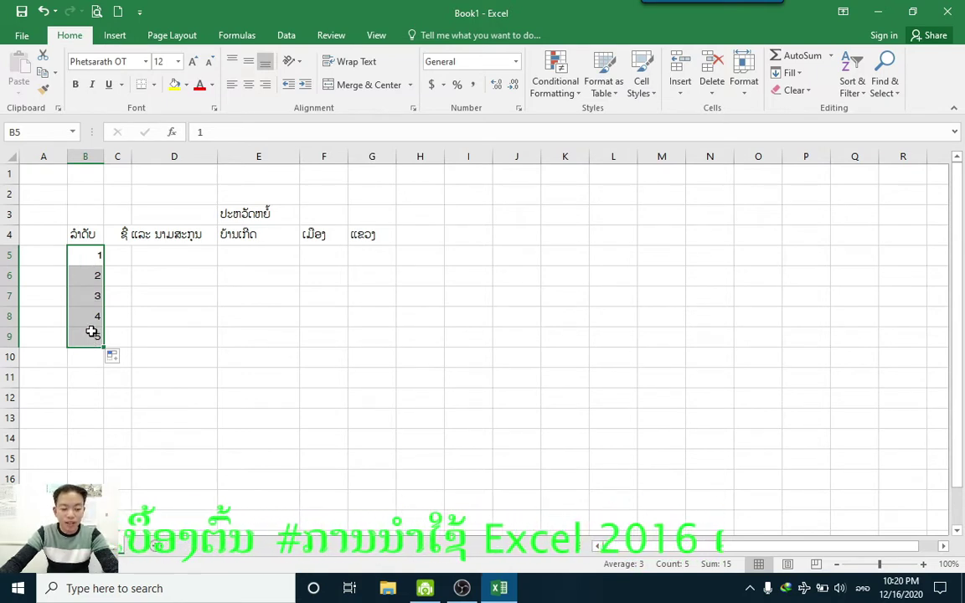
pyautogui.click(118, 261)
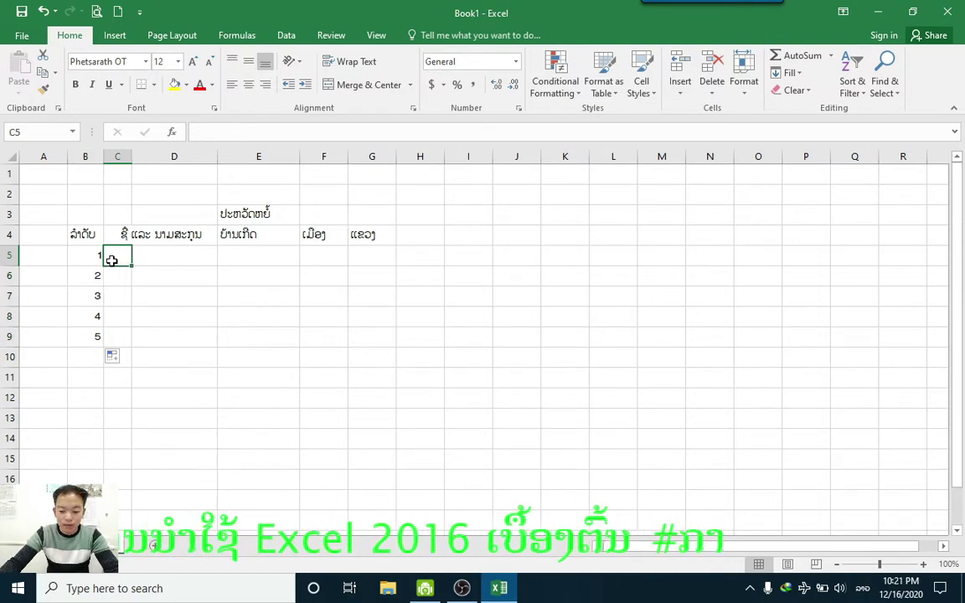
# Fill C5:C6 with the letter ທ and C7:C9 with the letter ບ
pyautogui.write('ທ')
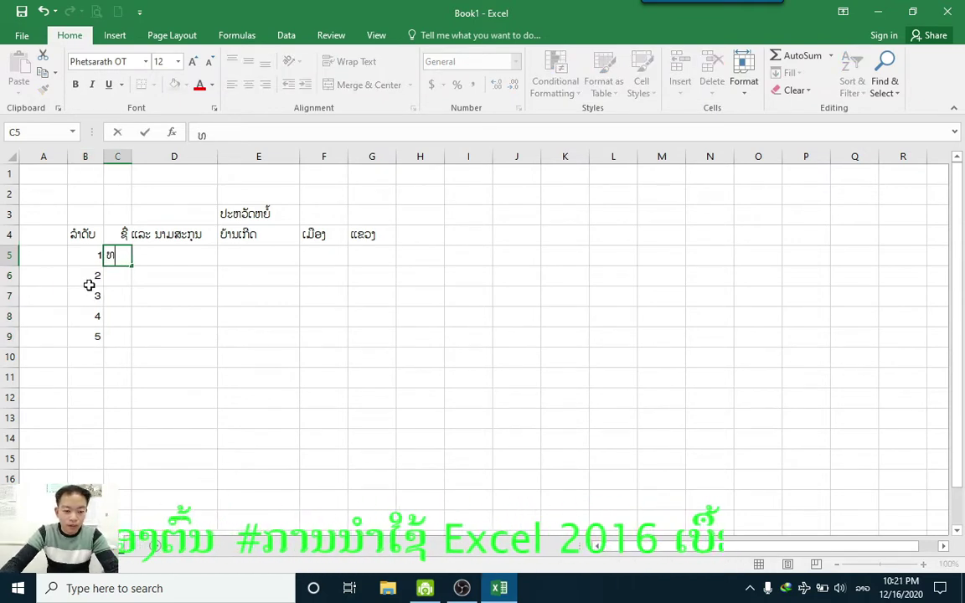
pyautogui.press('Return')
pyautogui.click(123, 262)
pyautogui.moveTo(130, 266); pyautogui.dragTo(121, 295)
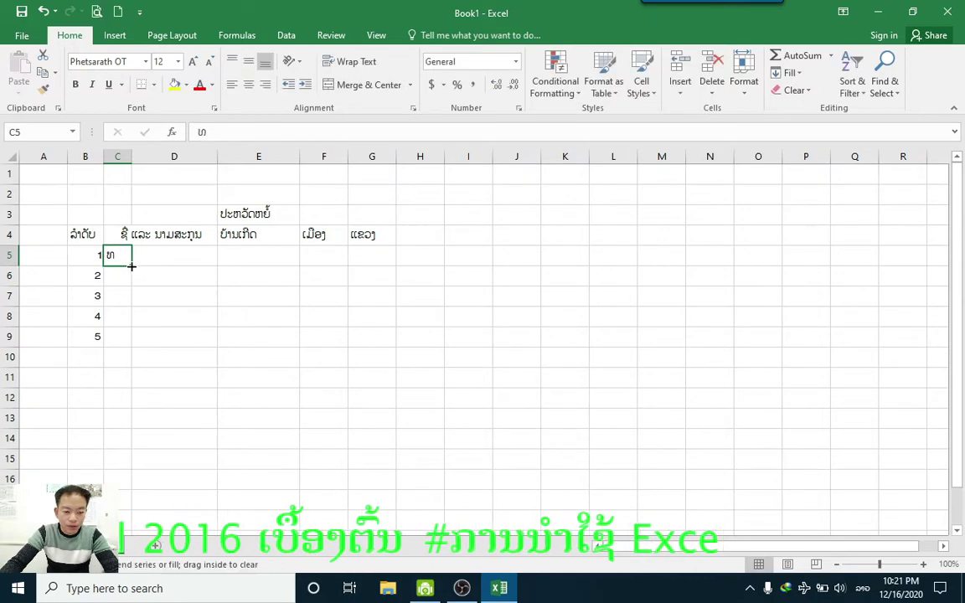
pyautogui.click(121, 295)
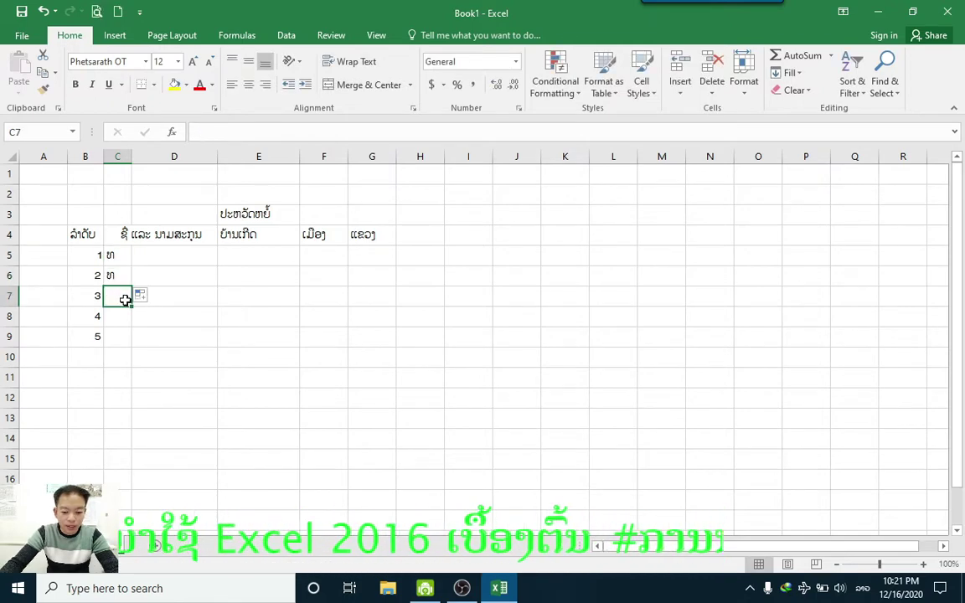
pyautogui.write('ບ')
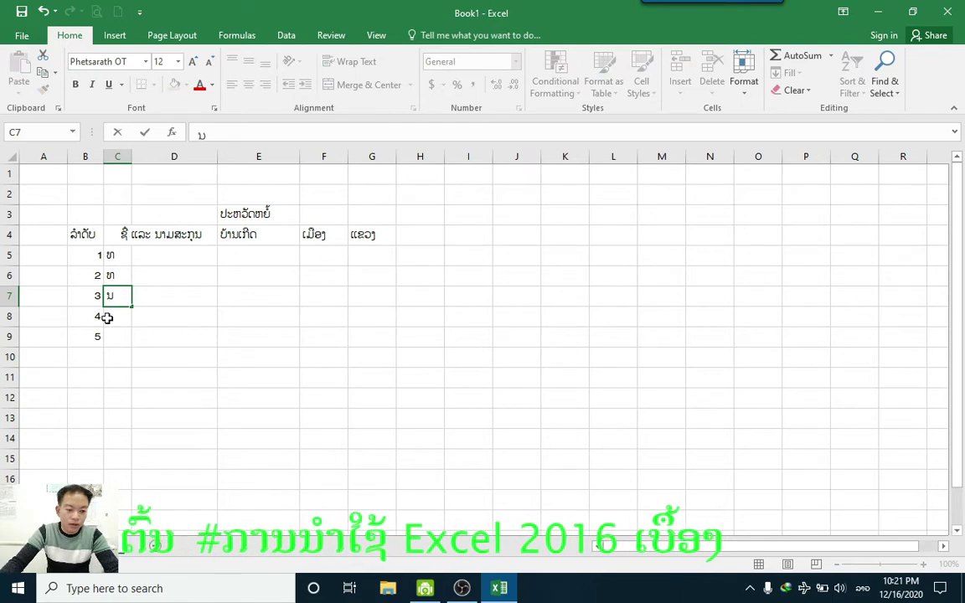
pyautogui.press('Return')
pyautogui.press('Up')
pyautogui.moveTo(132, 306); pyautogui.dragTo(136, 336)
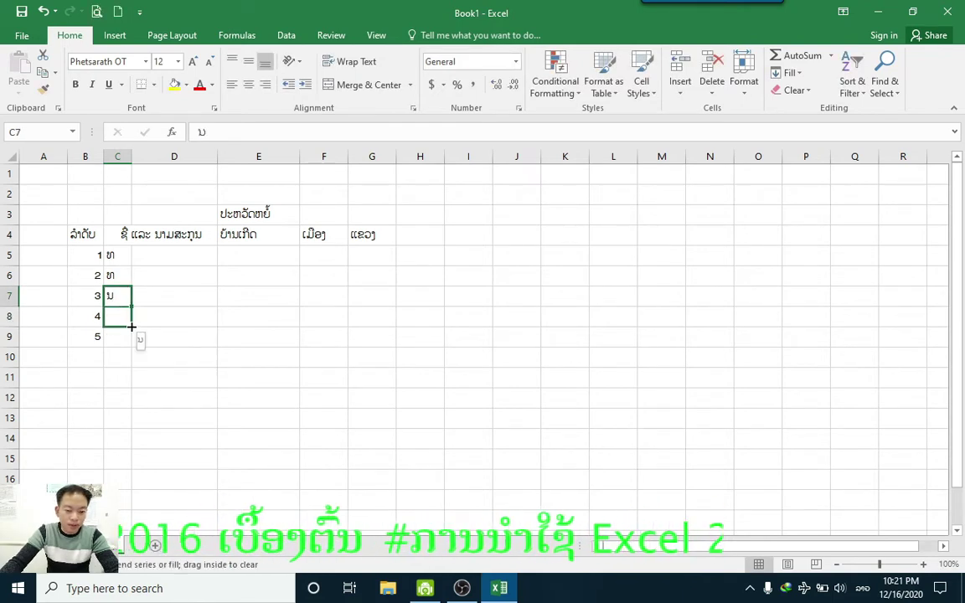
pyautogui.click(157, 299)
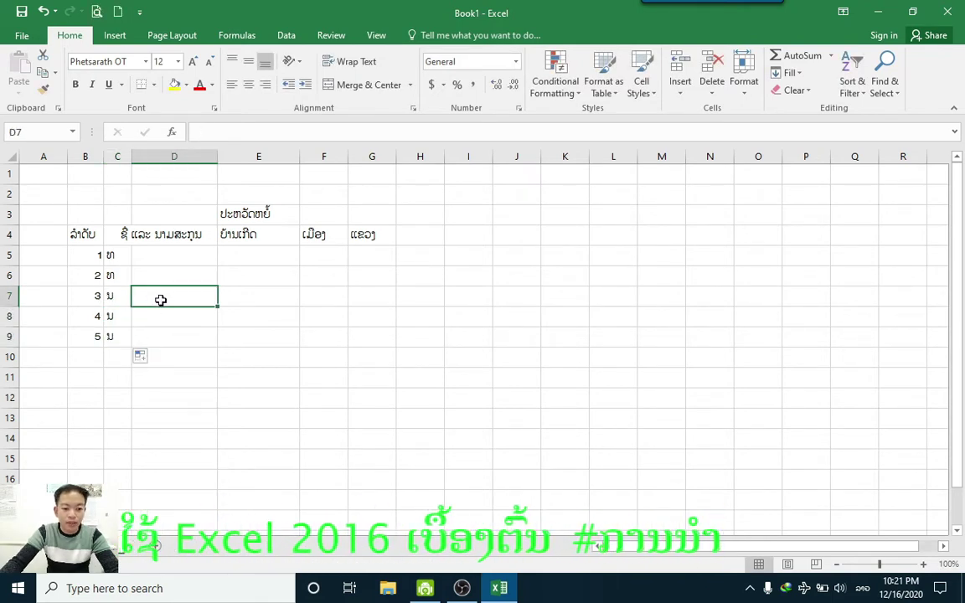
pyautogui.click(152, 257)
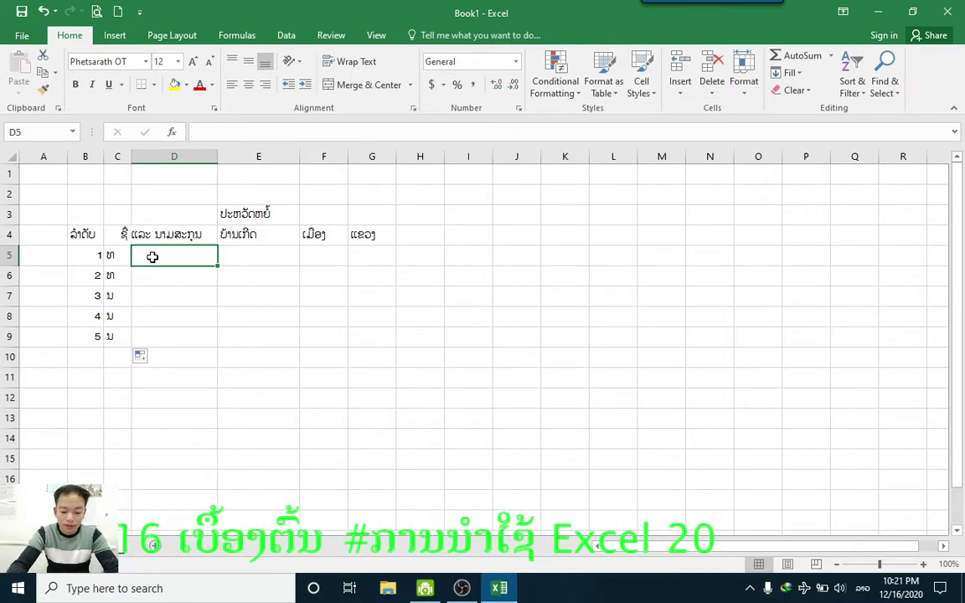
# Fill row 5 with the first person's full name, birth village, district and province across D5–G5
pyautogui.write('ອຸ່ນຄຳ')
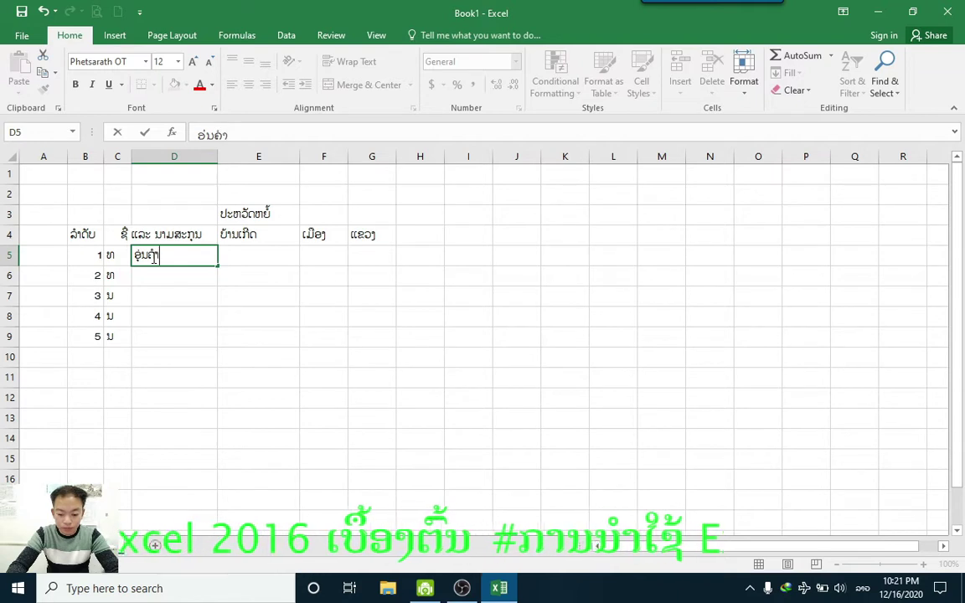
pyautogui.write('ທໍາມ')
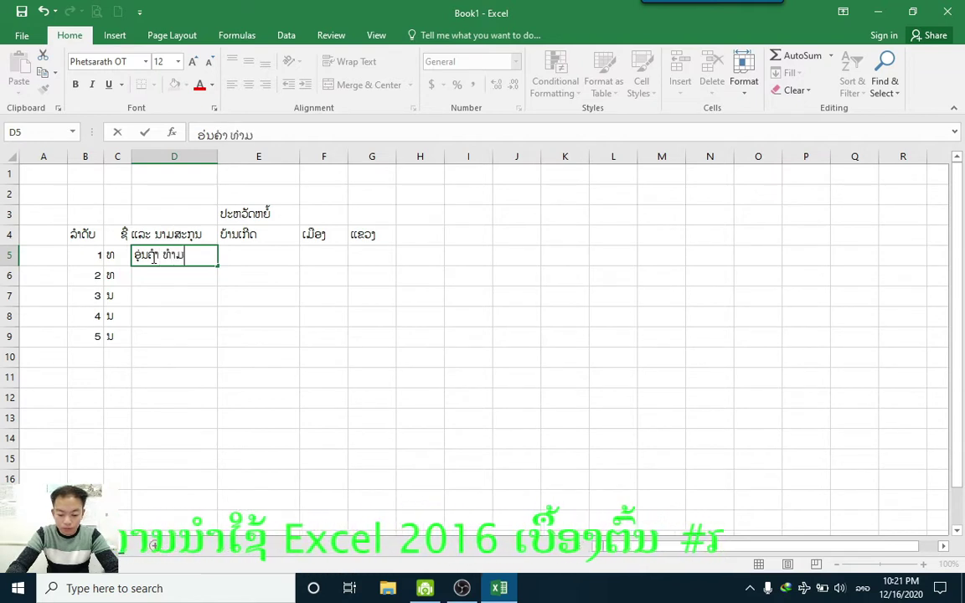
pyautogui.write('ະວົງ')
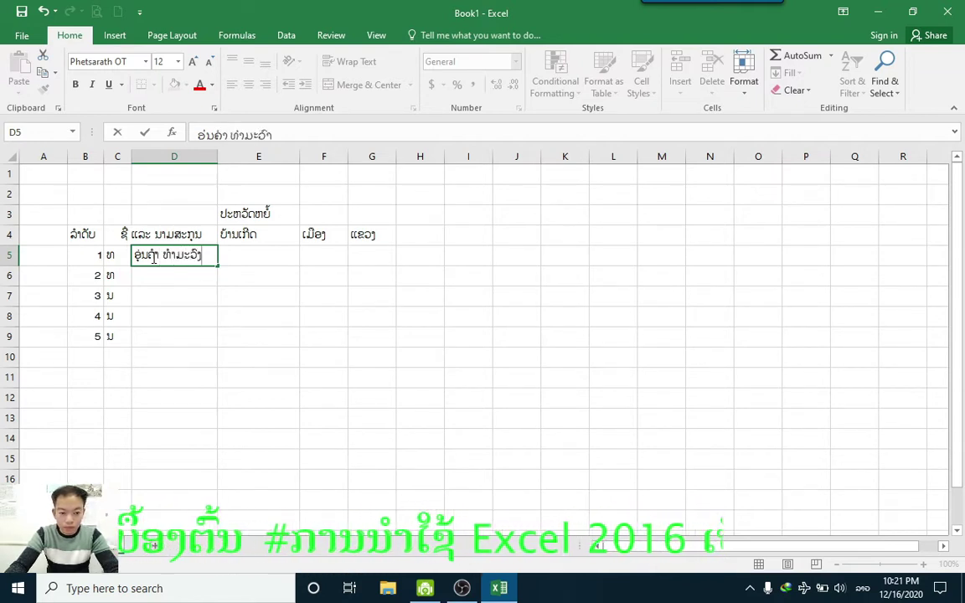
pyautogui.press('Return')
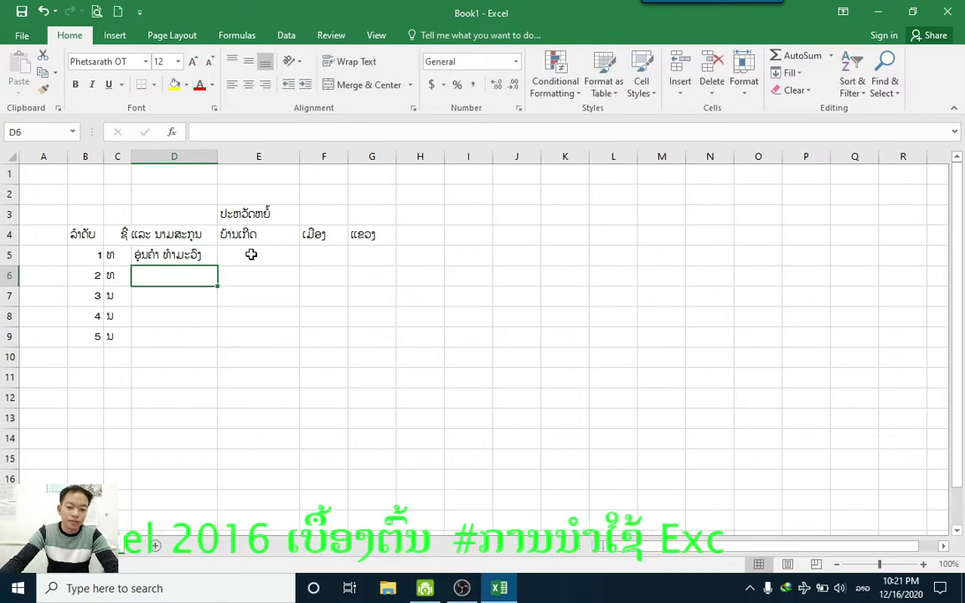
pyautogui.click(258, 265)
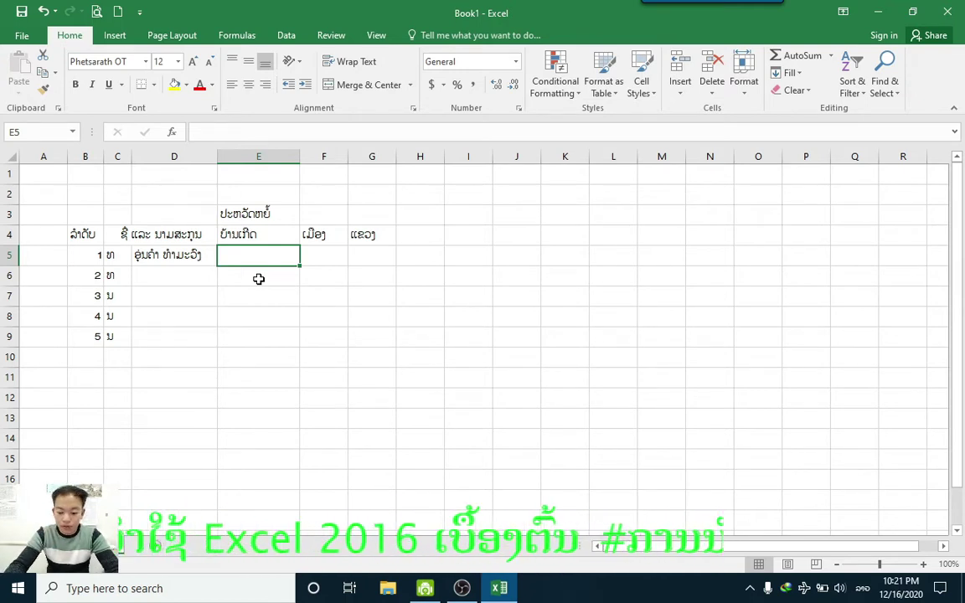
pyautogui.write('ເຈງ')
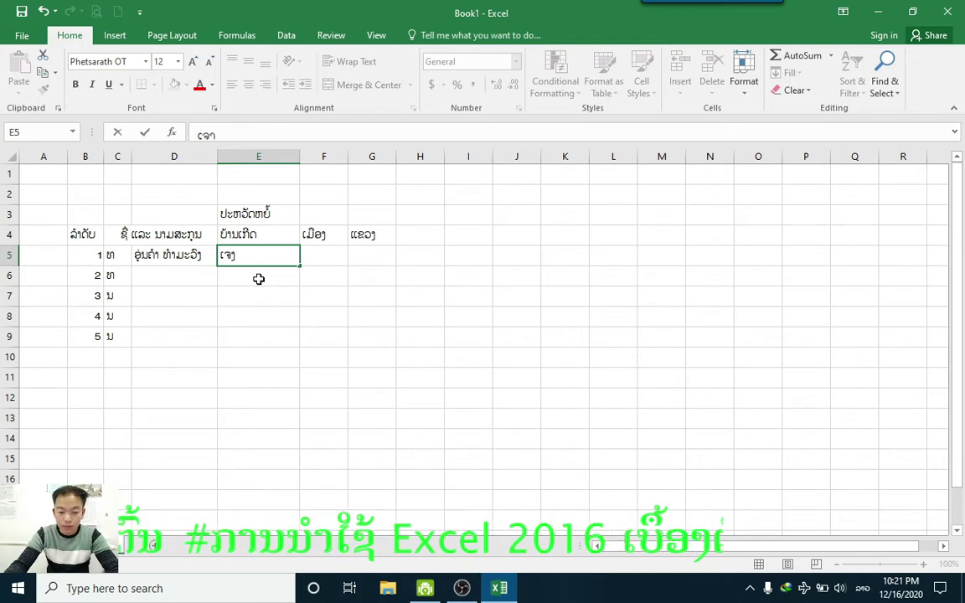
pyautogui.press('Tab')
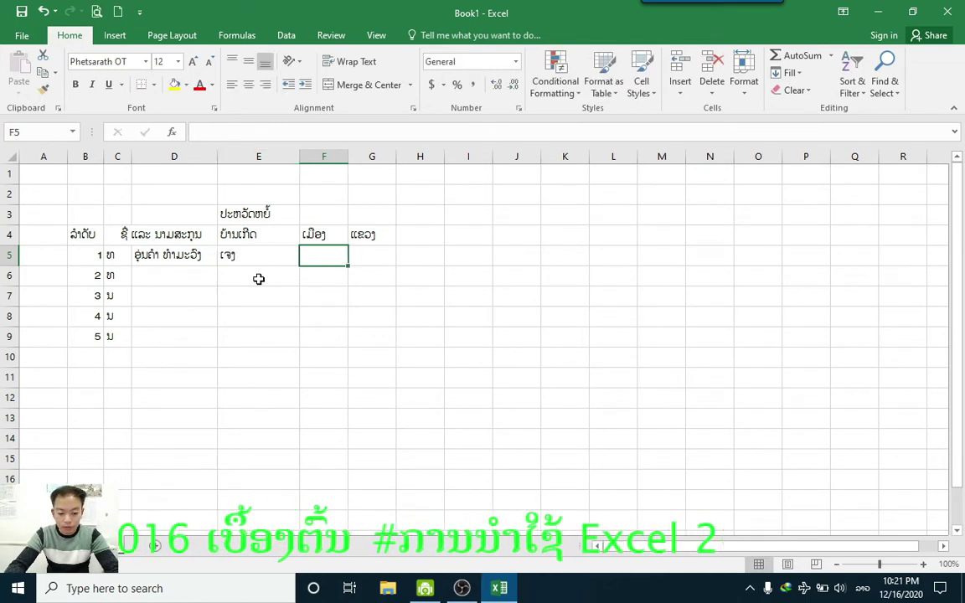
pyautogui.write('ໄ')
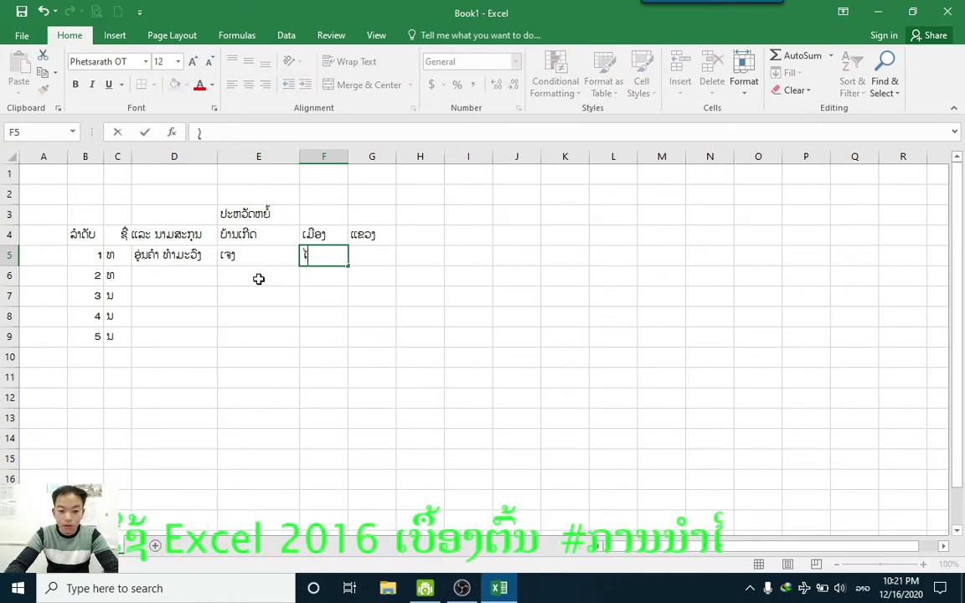
pyautogui.write('ຊ')
pyautogui.press('Tab')
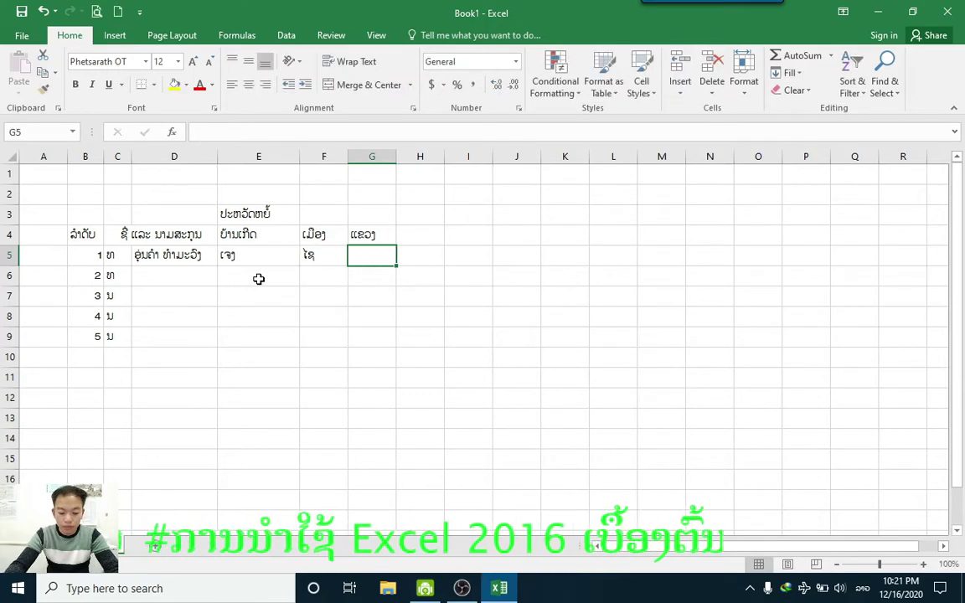
pyautogui.write('ອ')
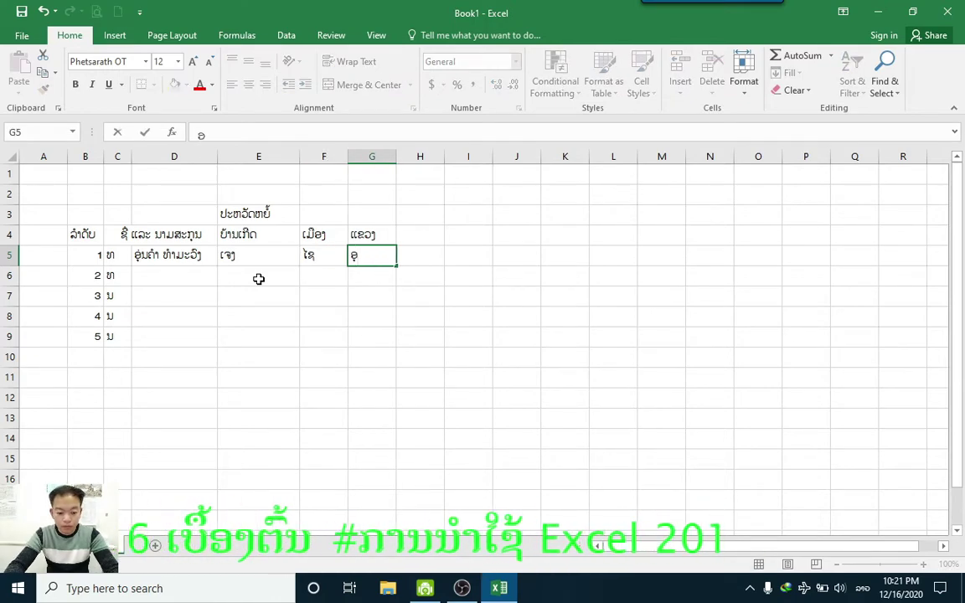
pyautogui.write('ຸດ')
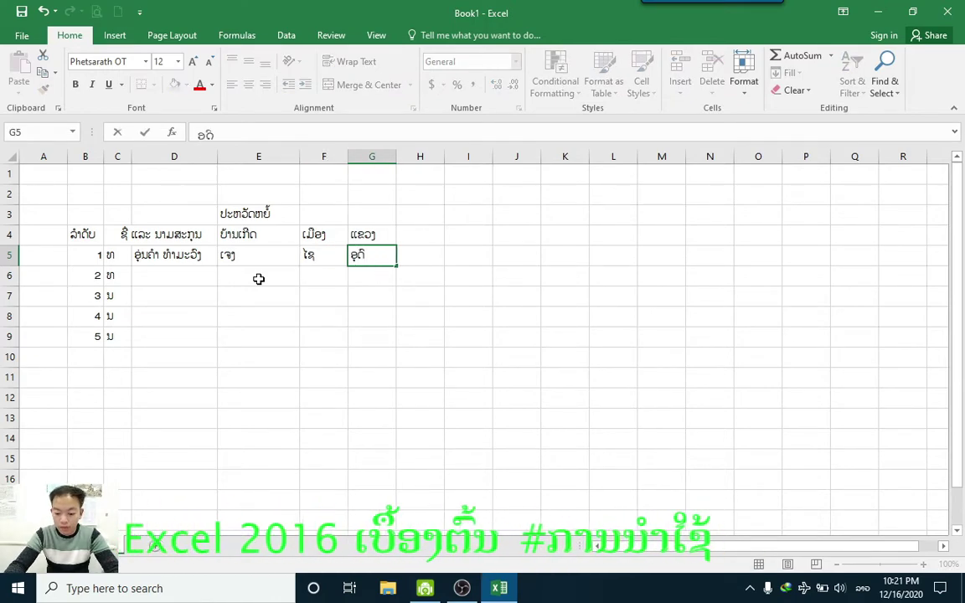
pyautogui.write('ົມ')
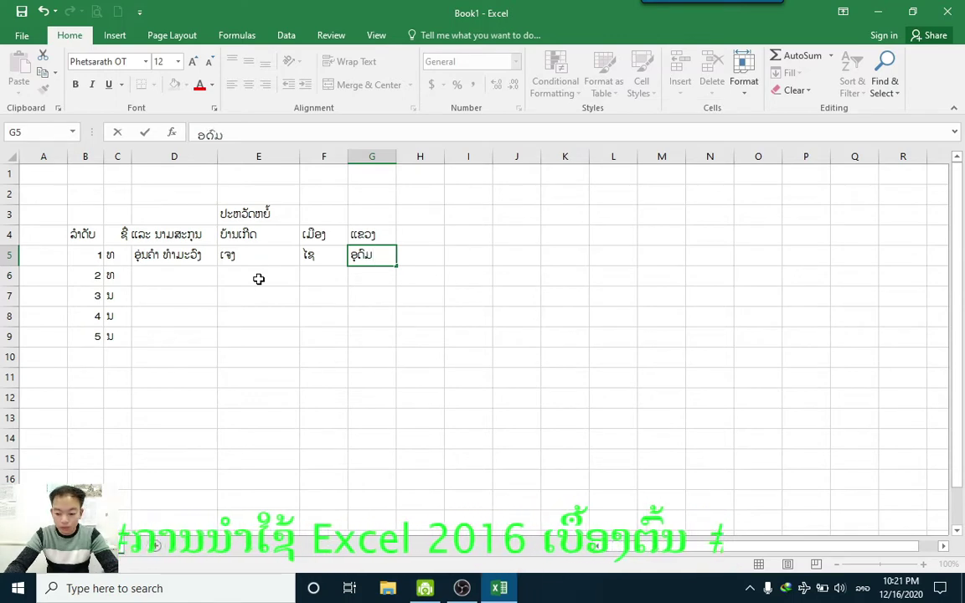
pyautogui.write('ໄຊ')
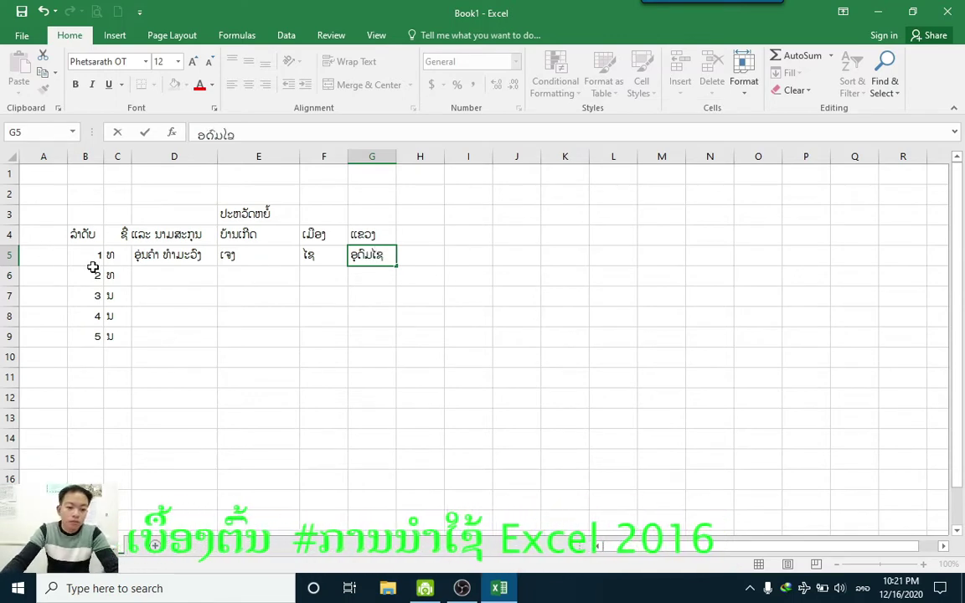
pyautogui.click(121, 255)
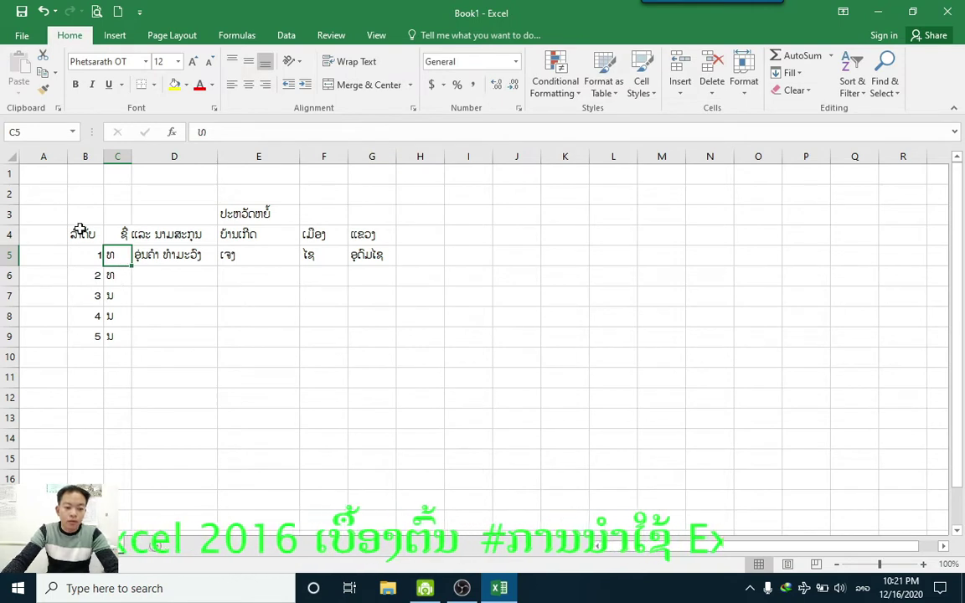
# Widen column G to fit the province names, and start selecting the table from B4
pyautogui.click(370, 234)
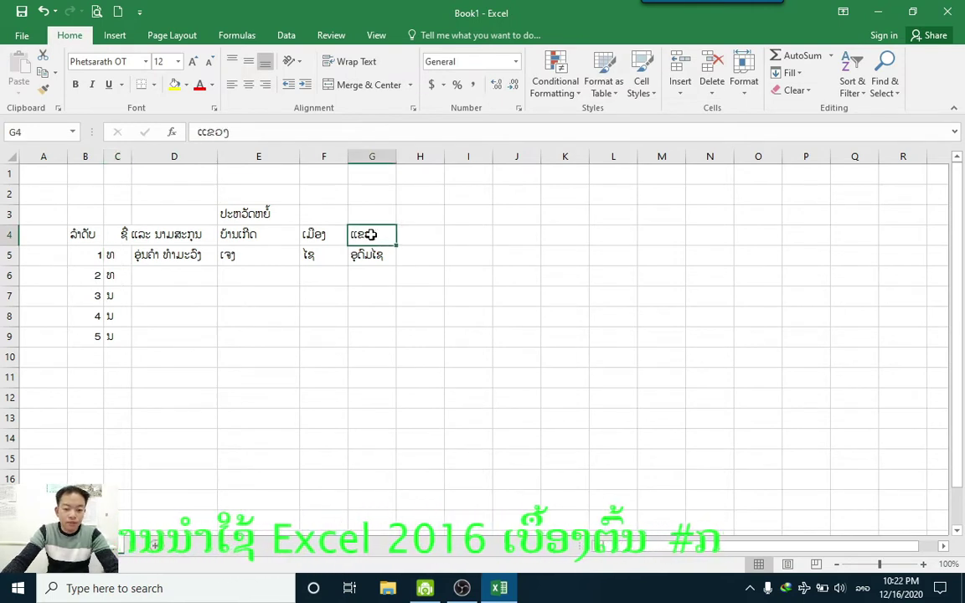
pyautogui.moveTo(399, 156); pyautogui.dragTo(420, 156)
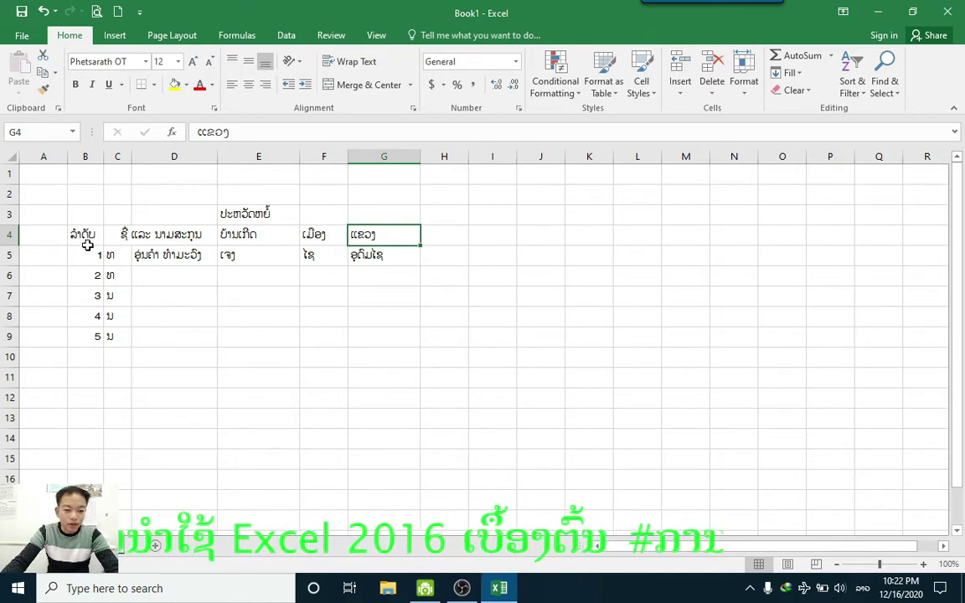
pyautogui.click(151, 312)
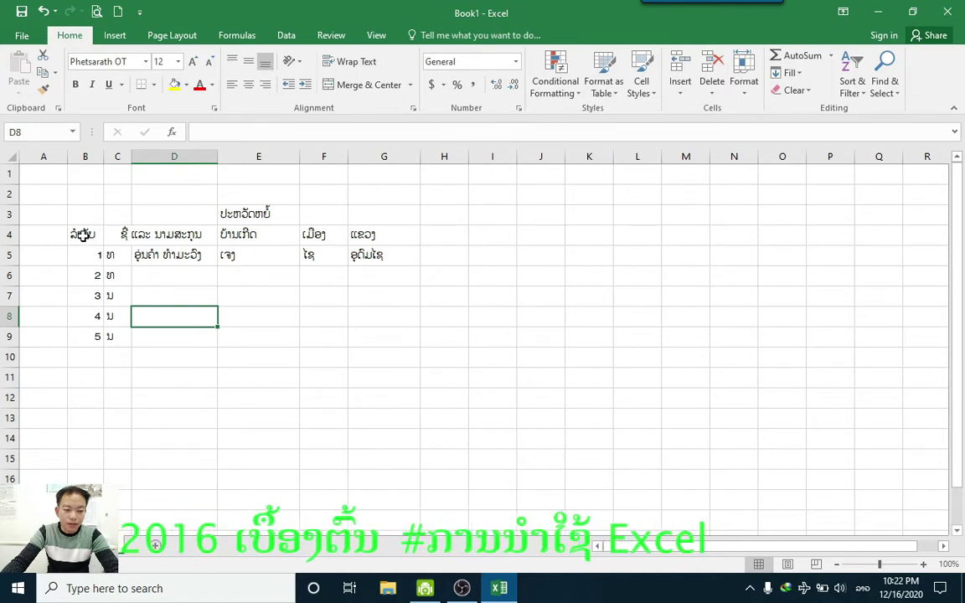
pyautogui.moveTo(79, 235); pyautogui.dragTo(322, 270)
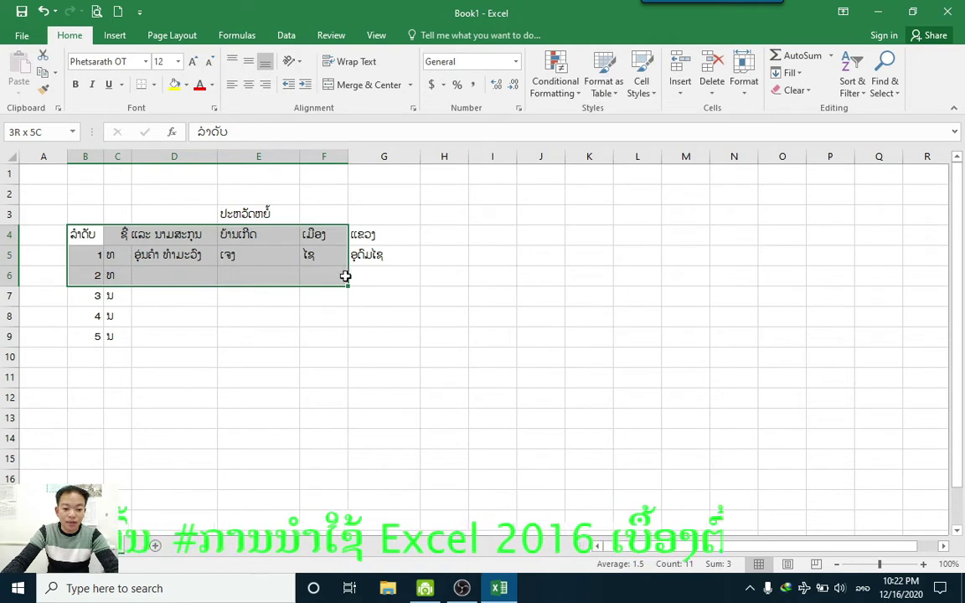
# Apply All Borders to the range B4:G9, then click inside the table to check the grid
pyautogui.moveTo(323, 271)
pyautogui.mouseDown()
pyautogui.moveTo(366, 281)
pyautogui.moveTo(386, 330)
pyautogui.mouseUp()
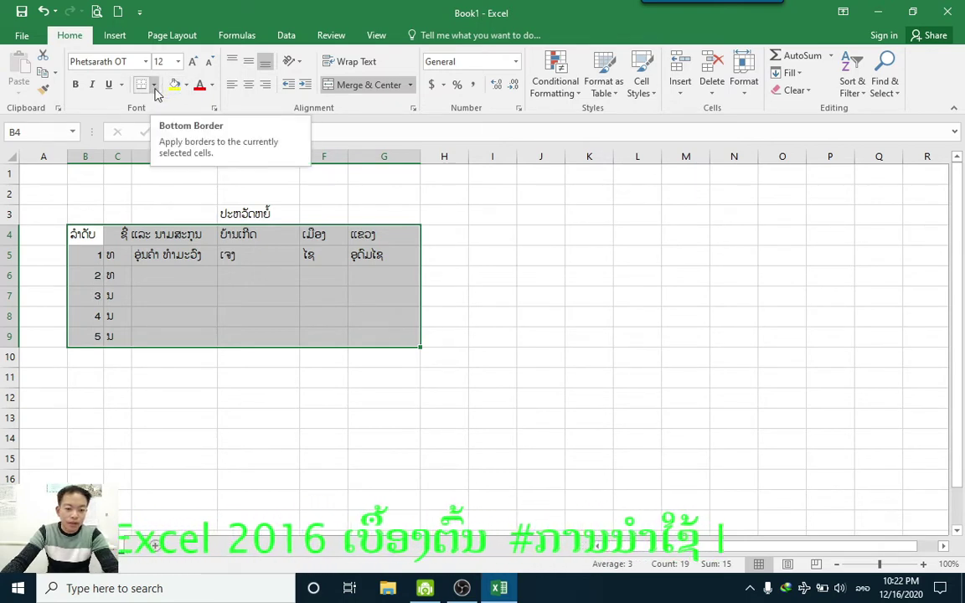
pyautogui.click(154, 87)
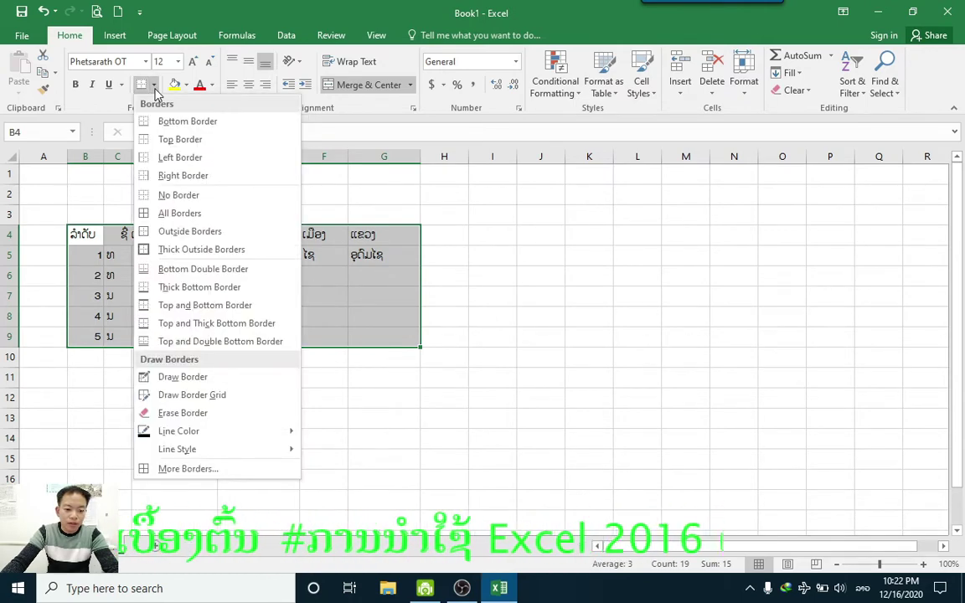
pyautogui.click(193, 212)
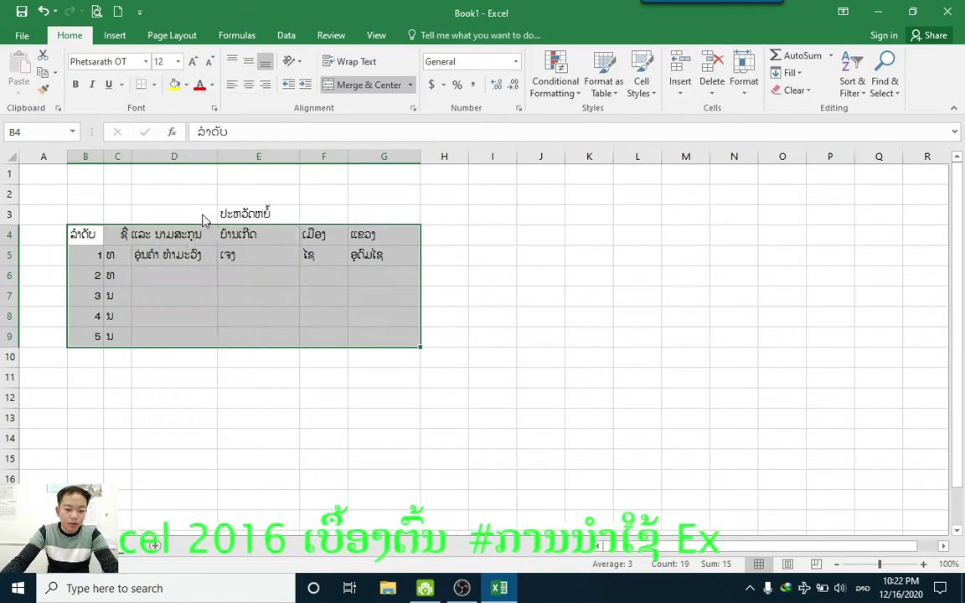
pyautogui.click(155, 87)
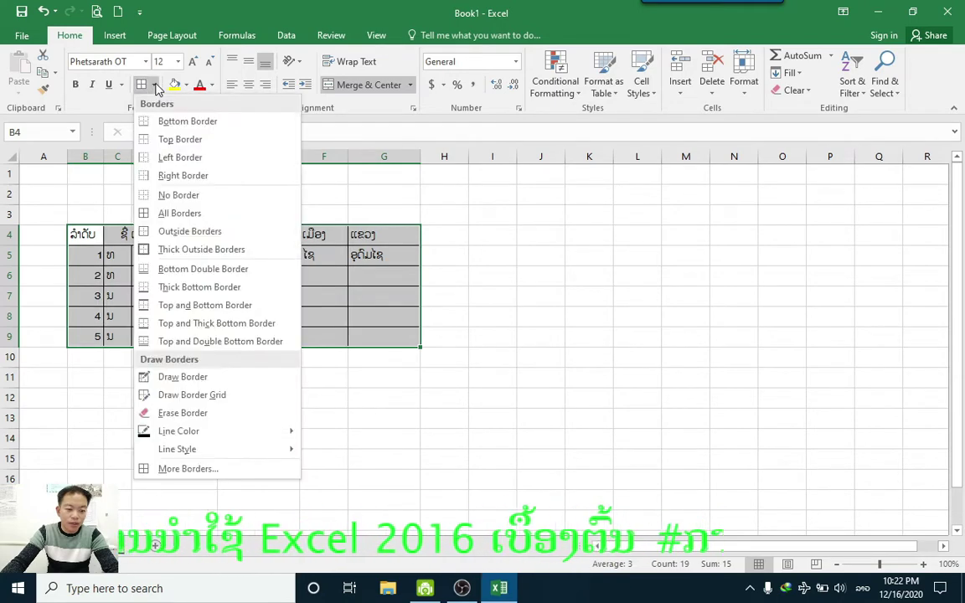
pyautogui.click(209, 215)
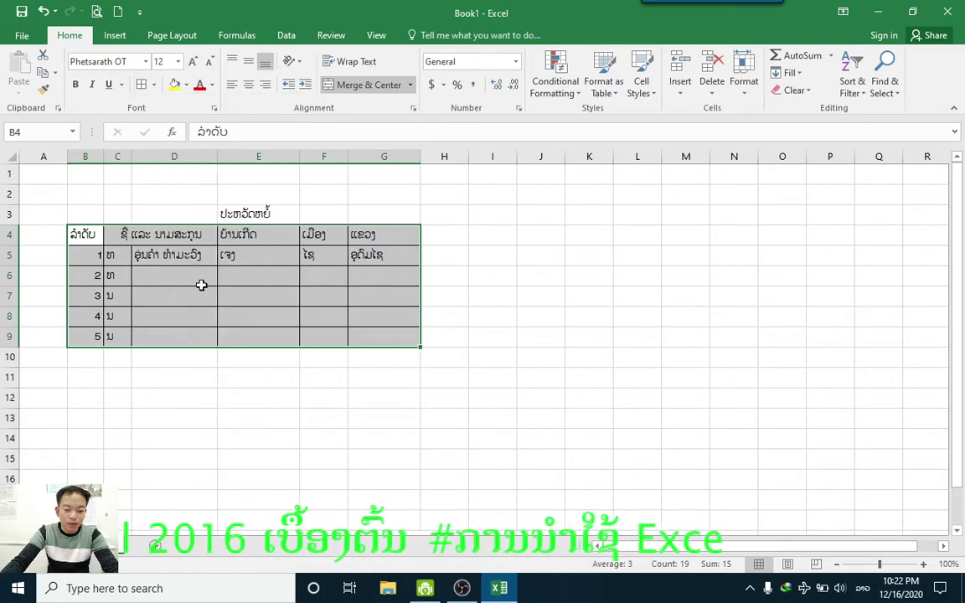
pyautogui.click(180, 276)
pyautogui.click(316, 299)
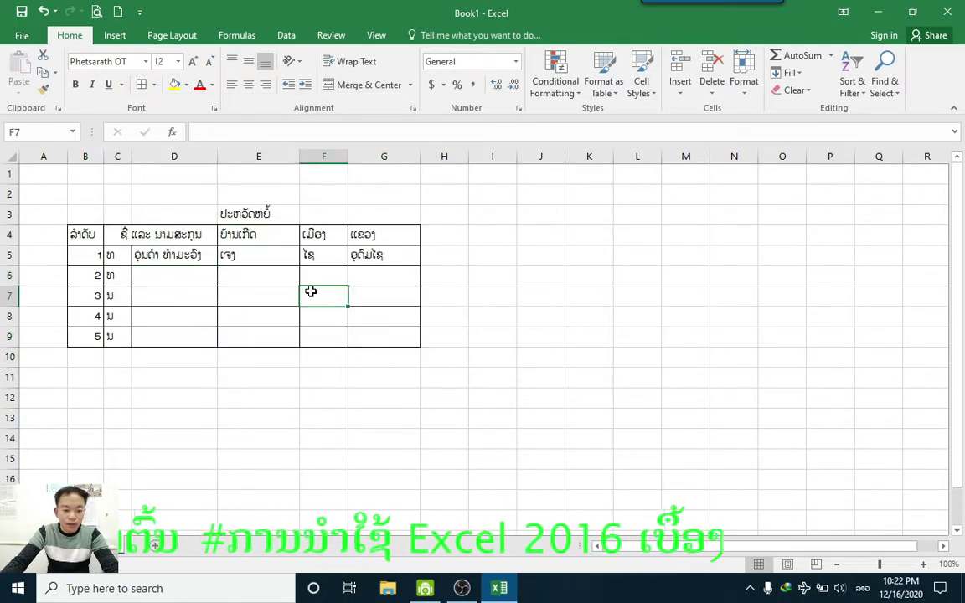
# Format the ປະຫວັດຫຍໍ້ title in E3 as bold, italic and underlined, with red font colour
pyautogui.click(253, 215)
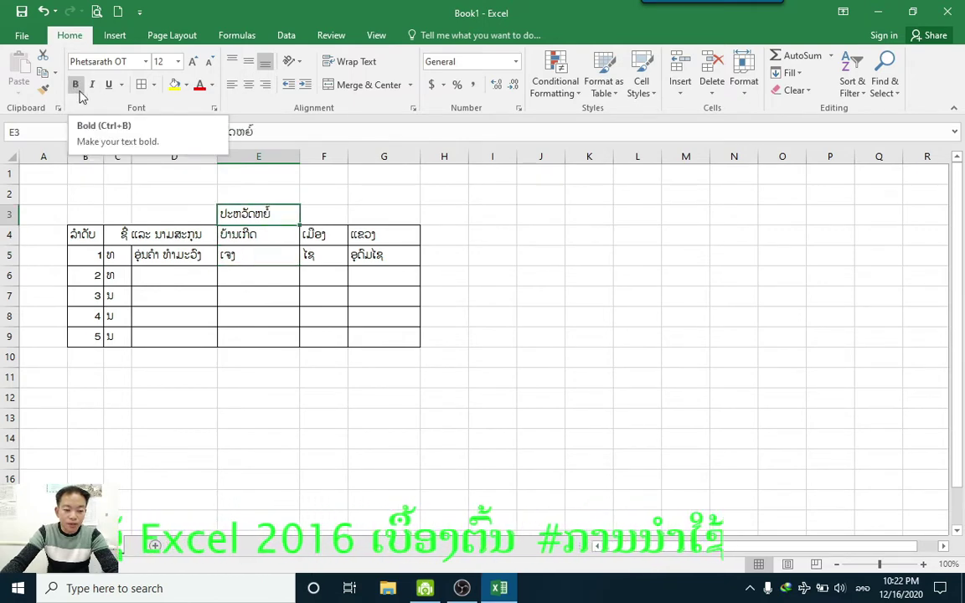
pyautogui.click(76, 86)
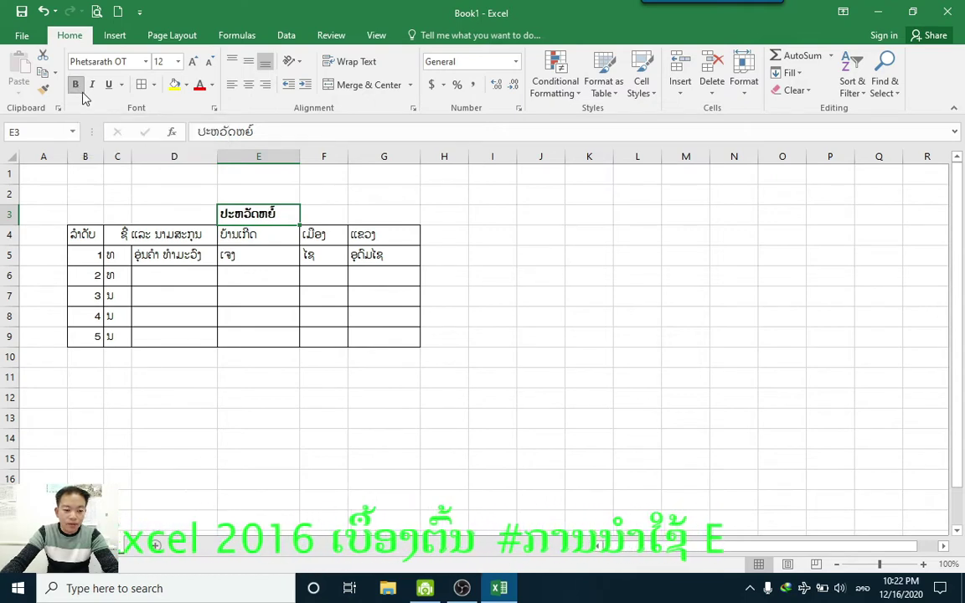
pyautogui.click(94, 89)
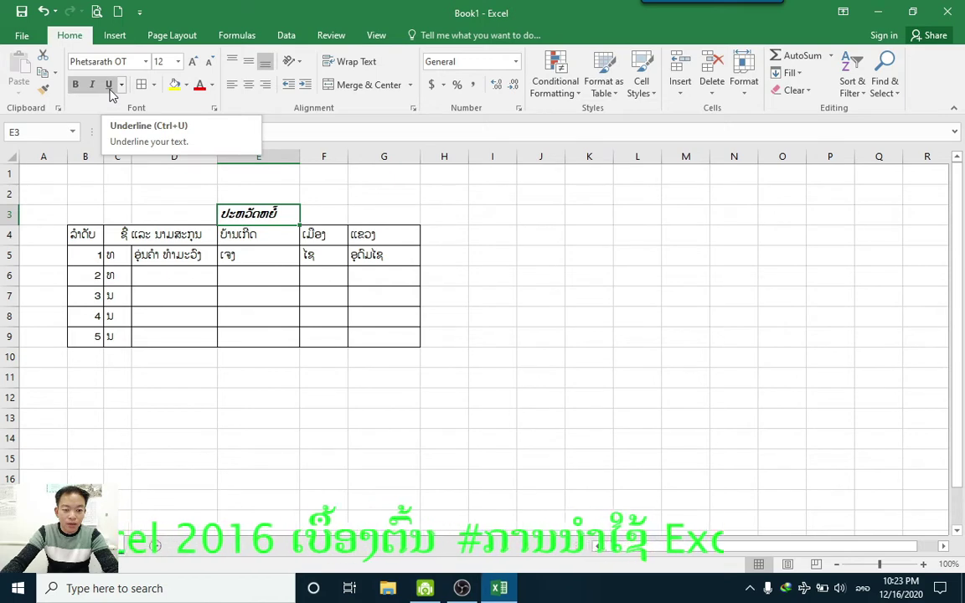
pyautogui.click(112, 91)
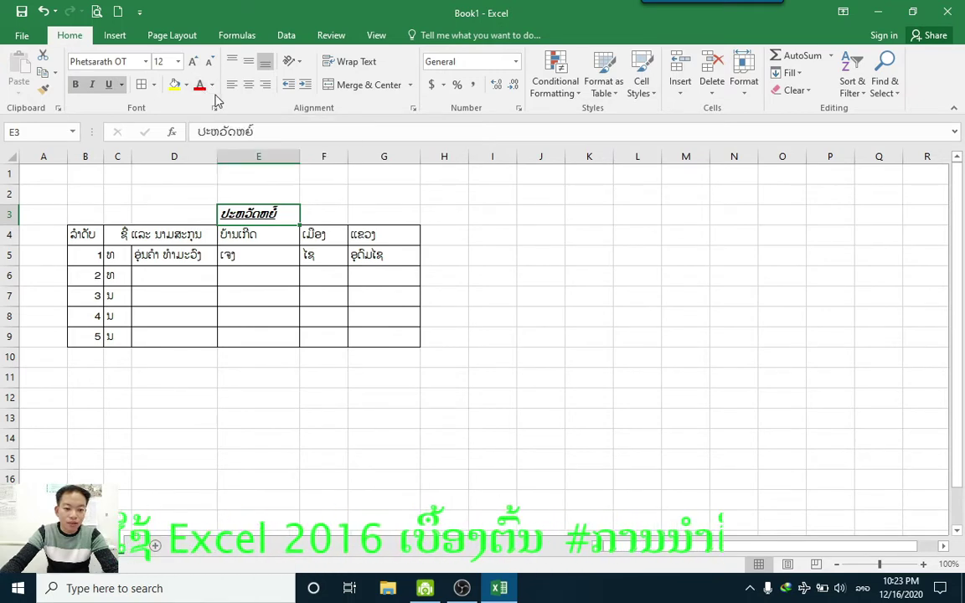
pyautogui.click(211, 85)
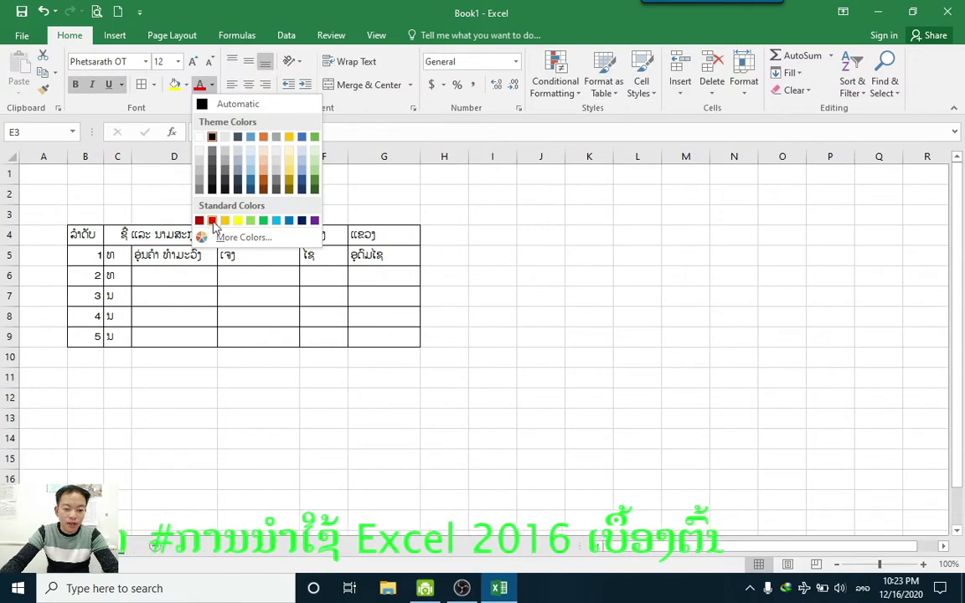
pyautogui.click(210, 220)
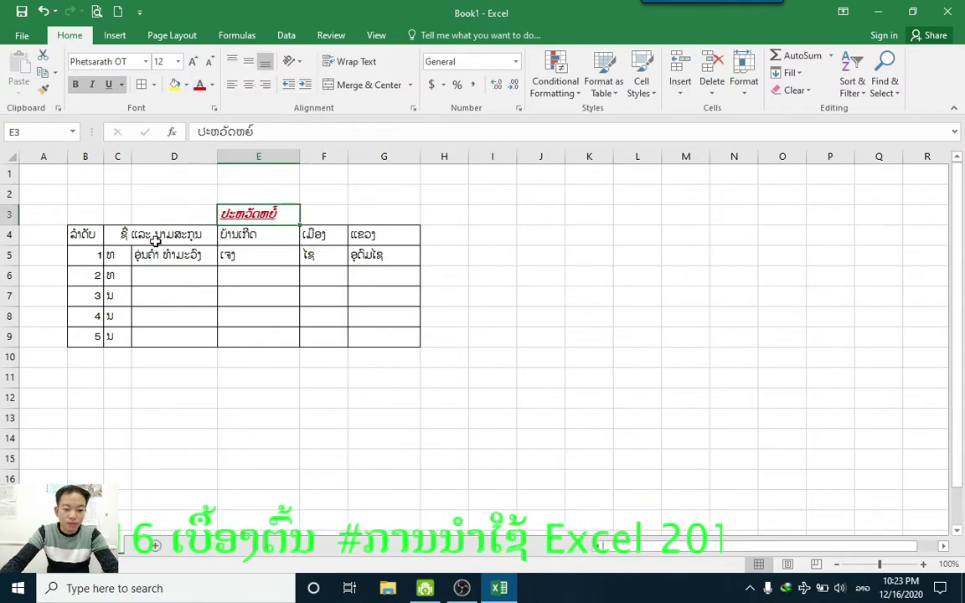
pyautogui.click(87, 238)
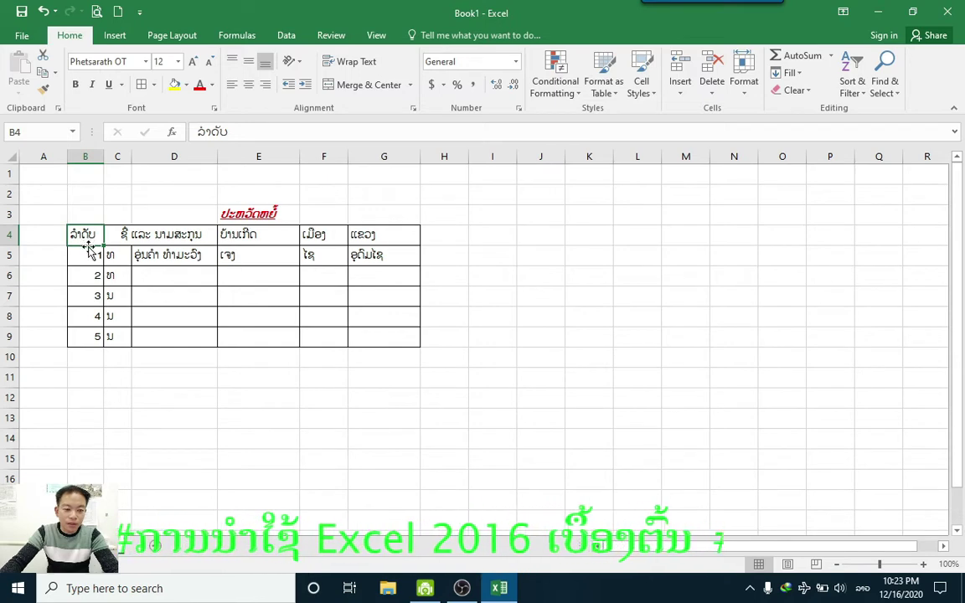
# Fill header B4 yellow, C4 light green and E4 light blue
pyautogui.click(187, 87)
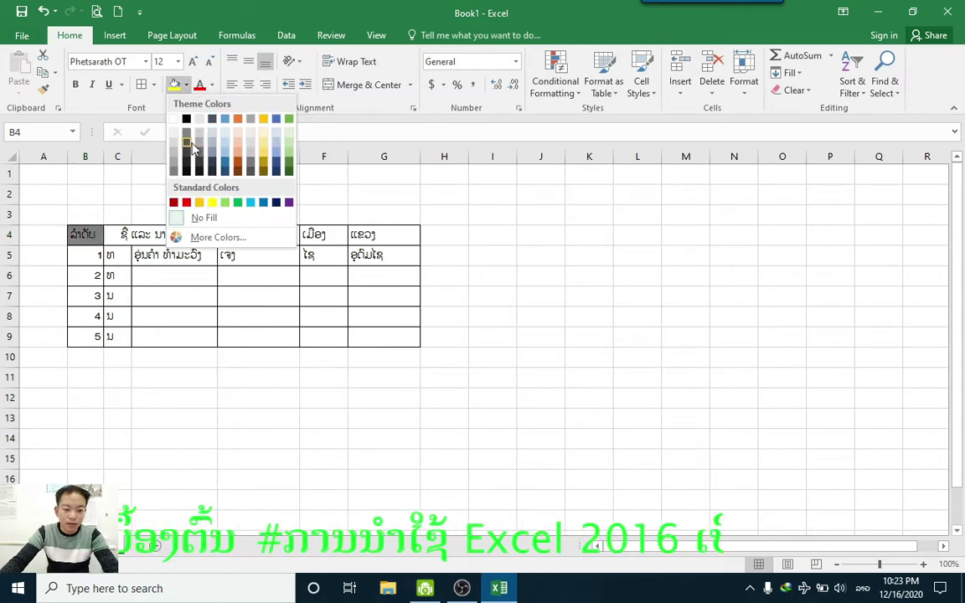
pyautogui.click(214, 203)
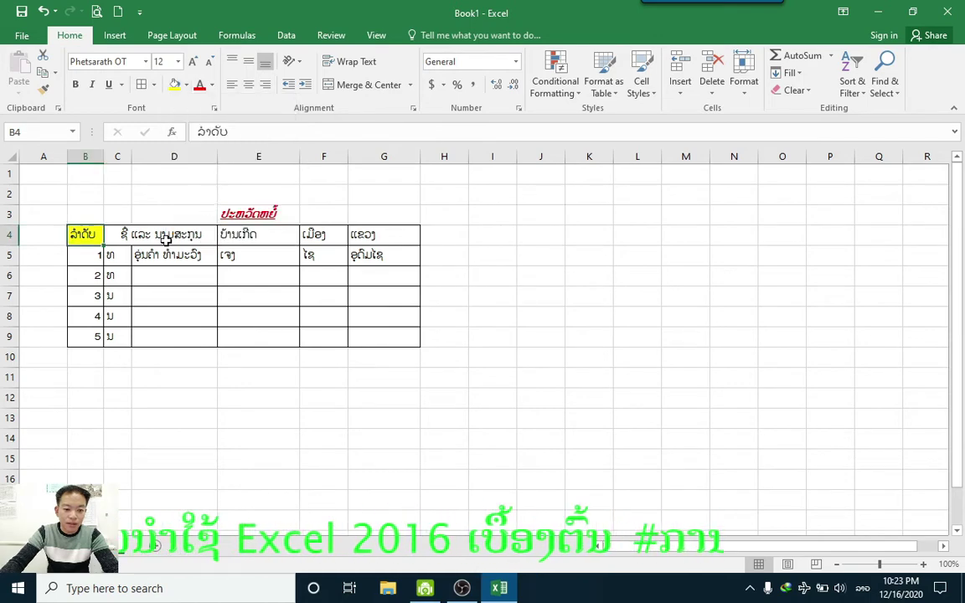
pyautogui.press('Right')
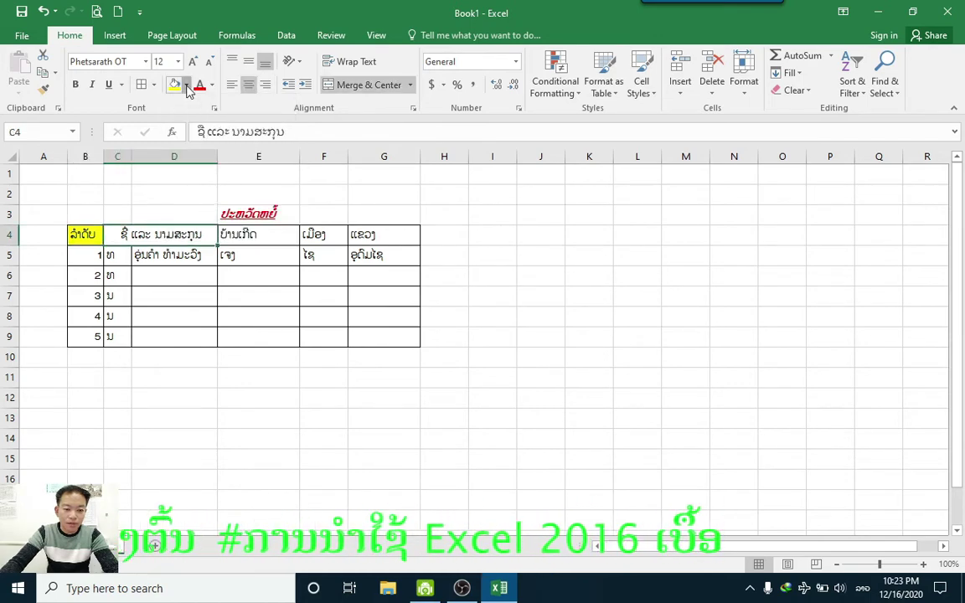
pyautogui.click(186, 85)
pyautogui.click(225, 202)
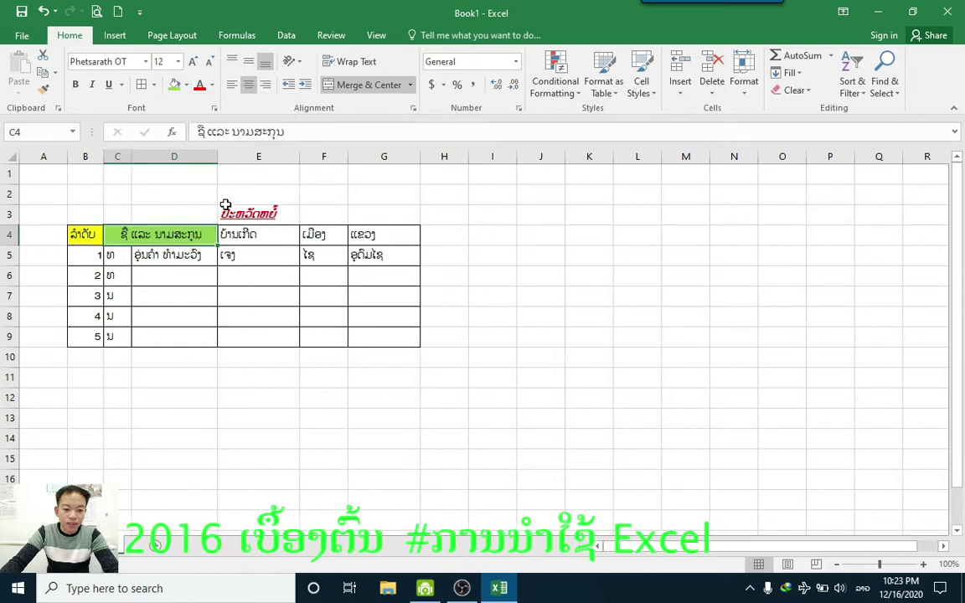
pyautogui.click(237, 234)
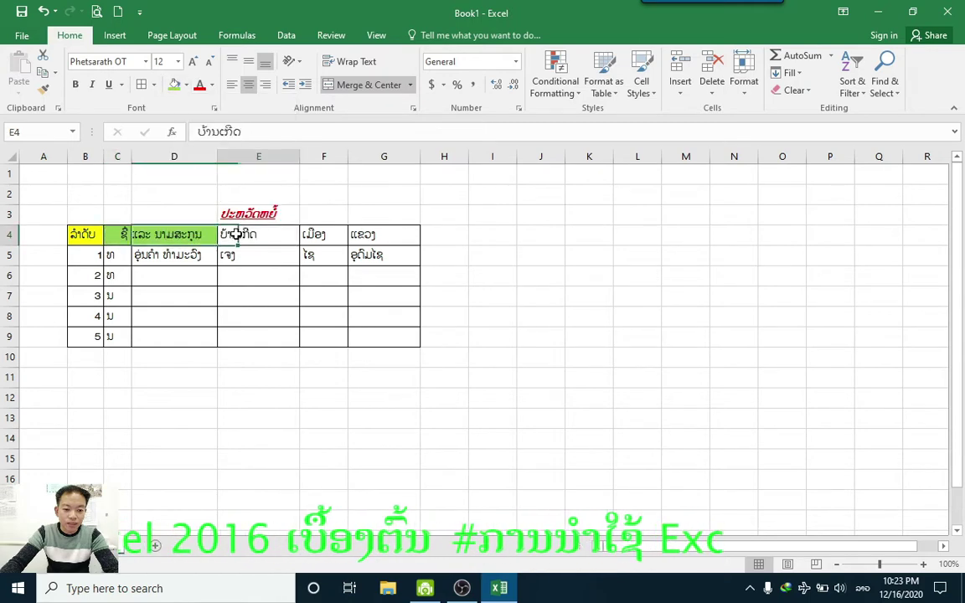
pyautogui.click(186, 86)
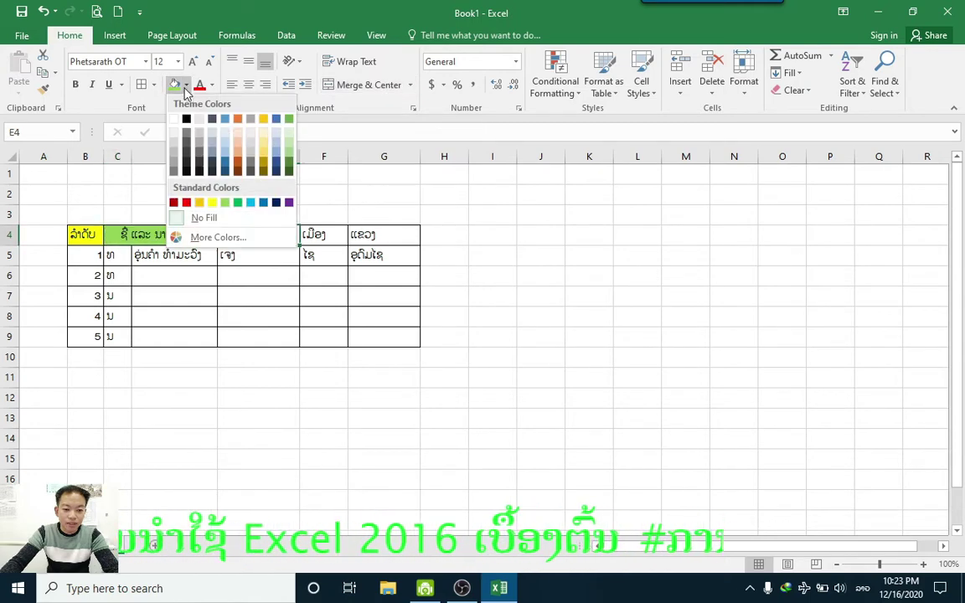
pyautogui.click(249, 203)
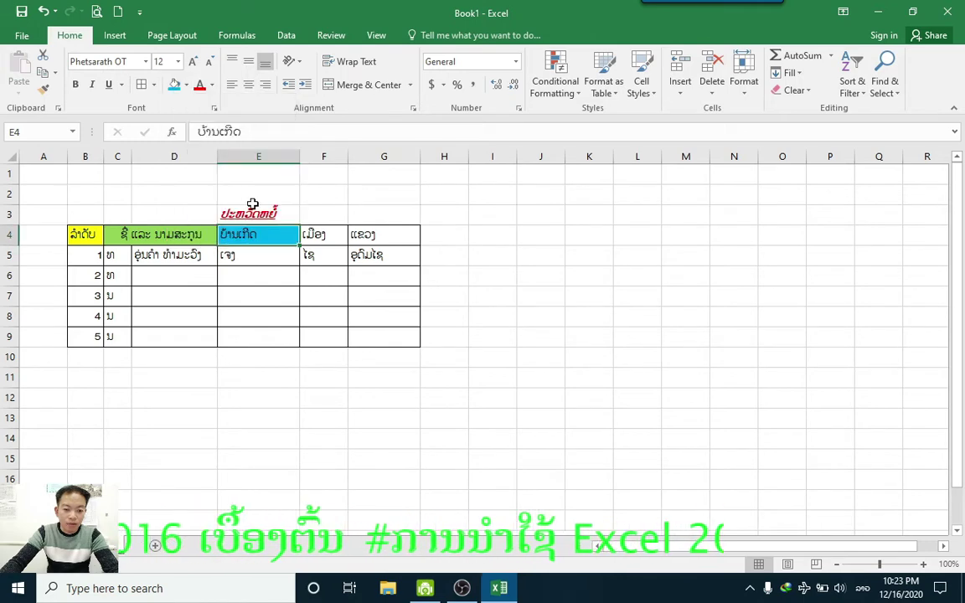
# Fill header F4 light orange and G4 light green, then deselect to check the colours
pyautogui.click(308, 236)
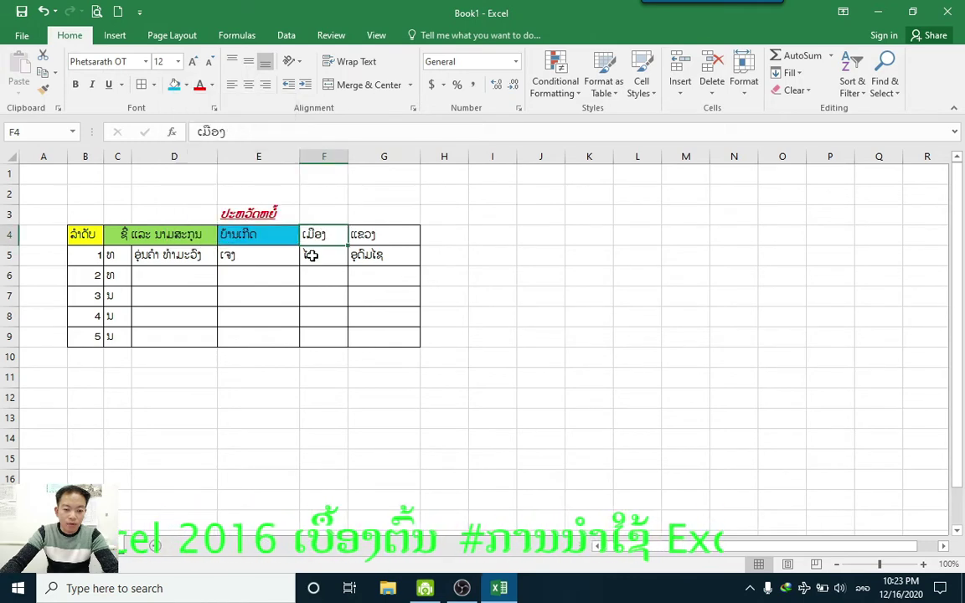
pyautogui.click(185, 85)
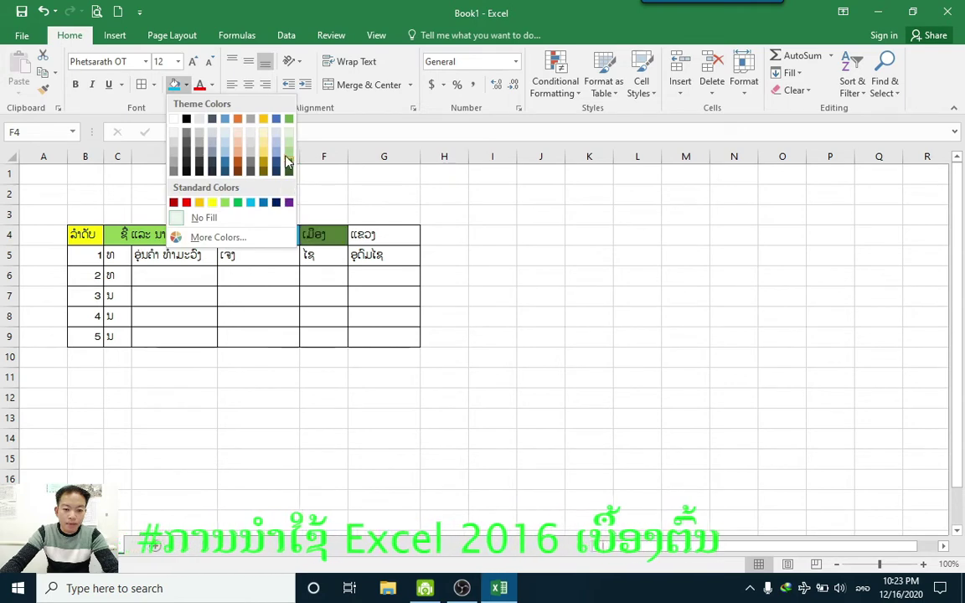
pyautogui.click(242, 142)
pyautogui.click(396, 234)
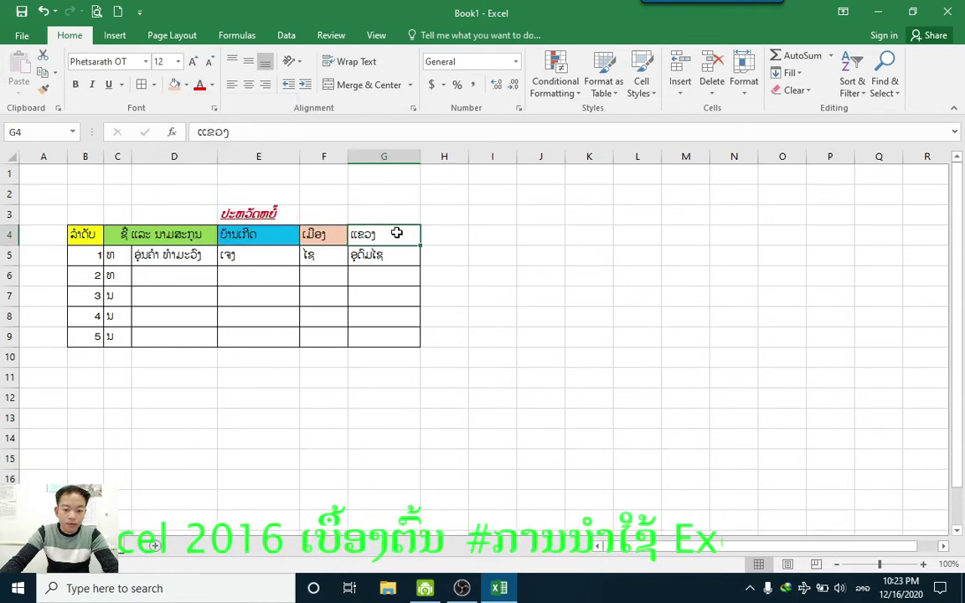
pyautogui.click(185, 85)
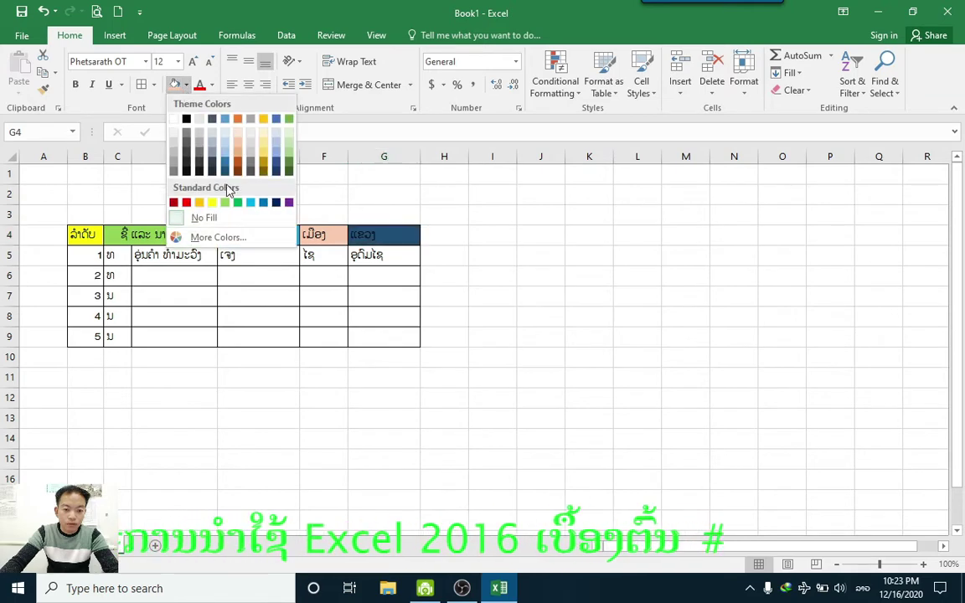
pyautogui.click(288, 144)
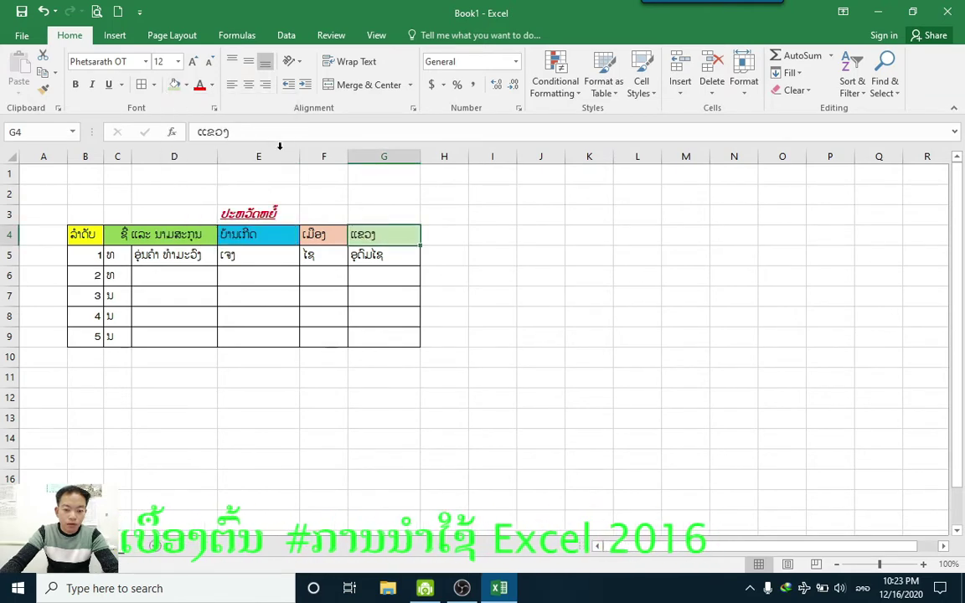
pyautogui.click(177, 273)
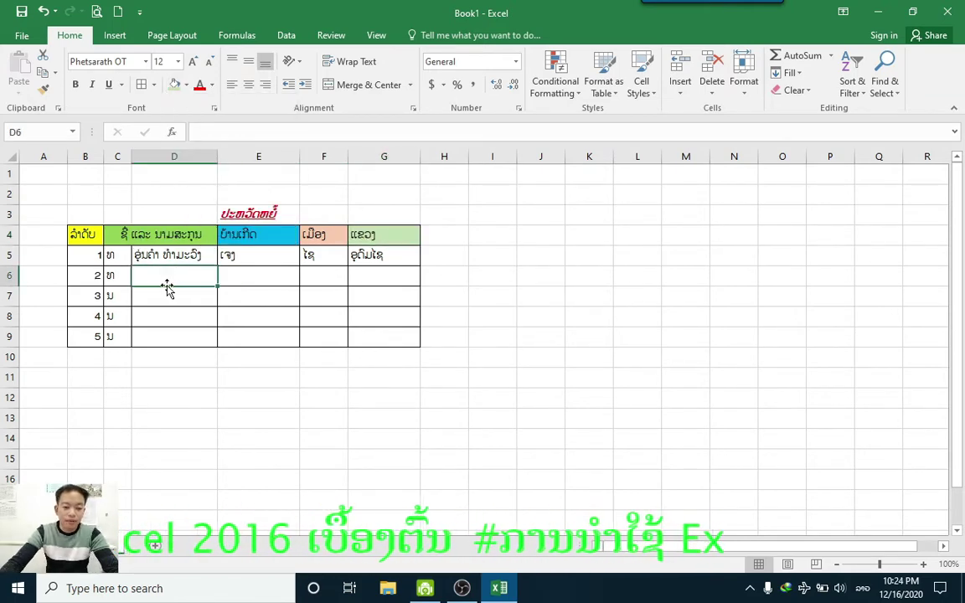
pyautogui.click(254, 255)
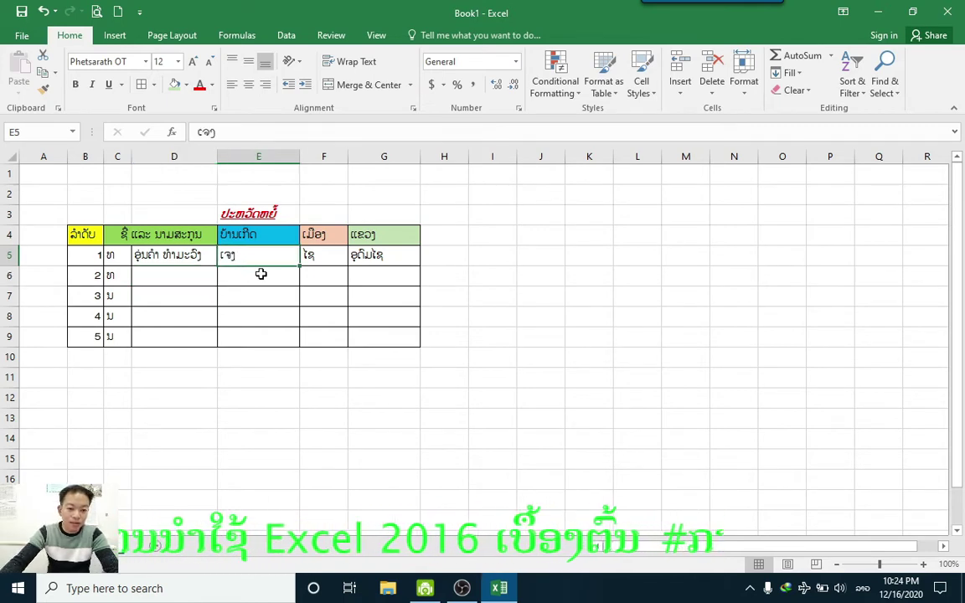
pyautogui.click(88, 255)
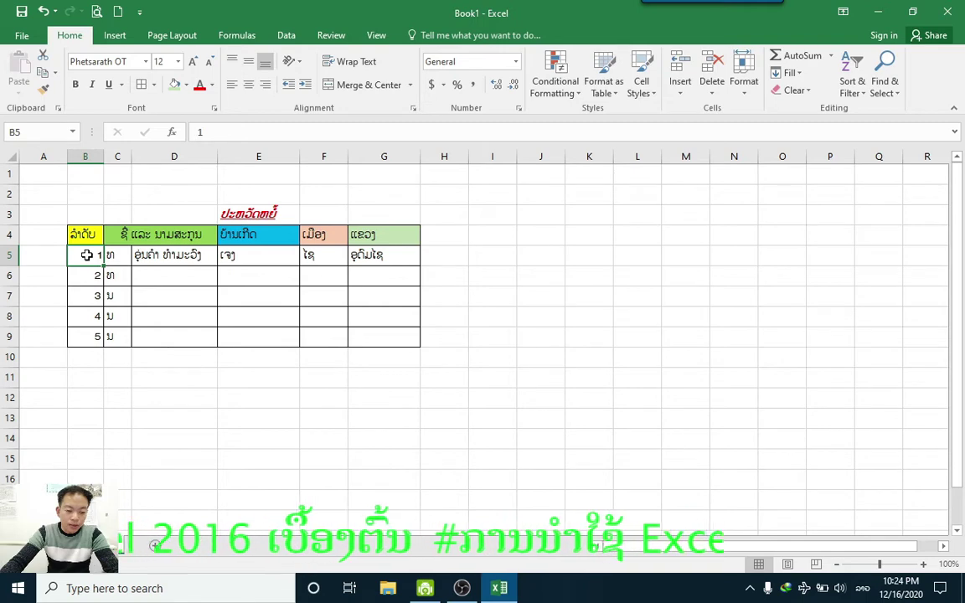
# Centre the numbers 1–5 in B5:B9 and the entries in C5:C9
pyautogui.moveTo(87, 253); pyautogui.dragTo(86, 333)
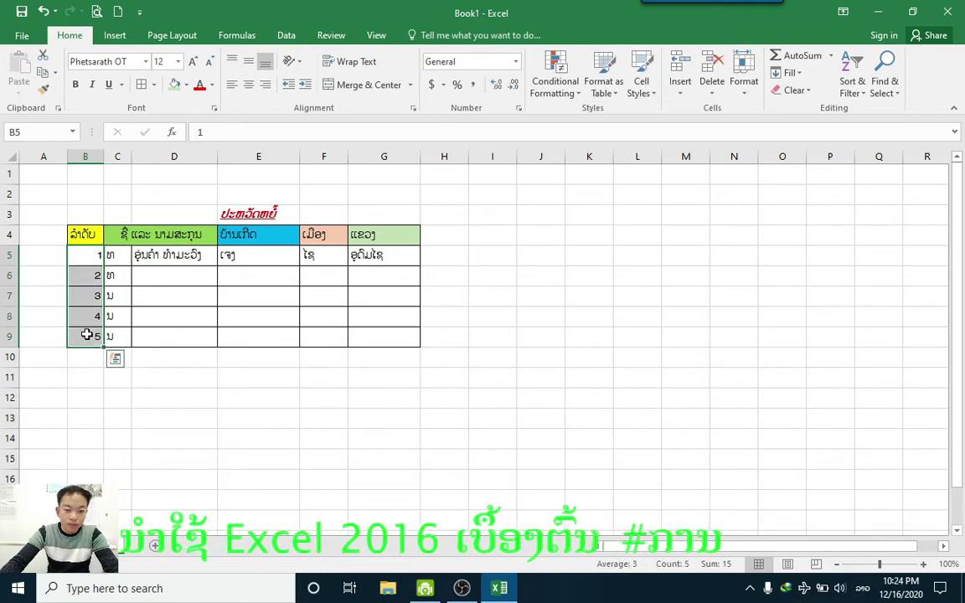
pyautogui.click(238, 99)
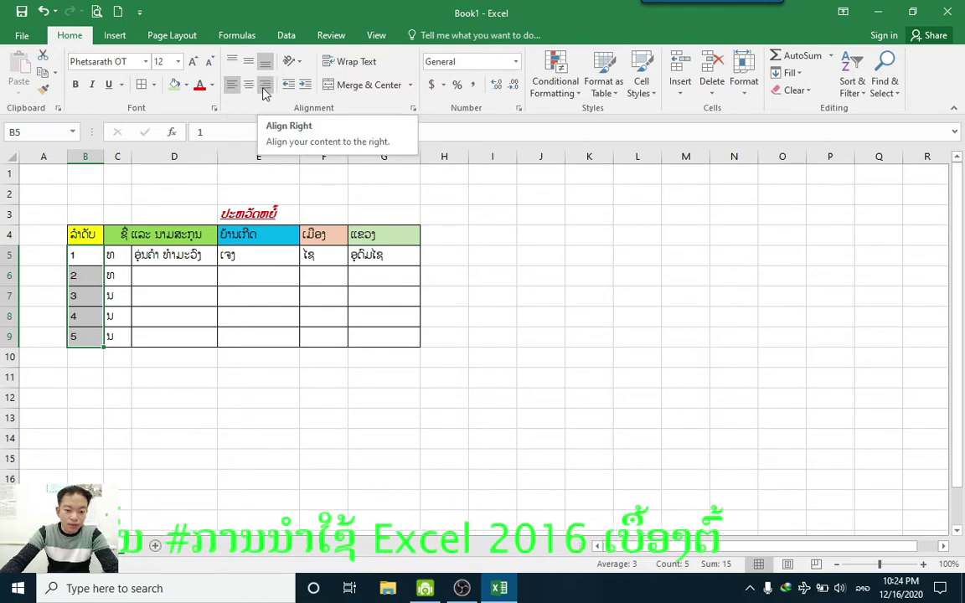
pyautogui.click(265, 89)
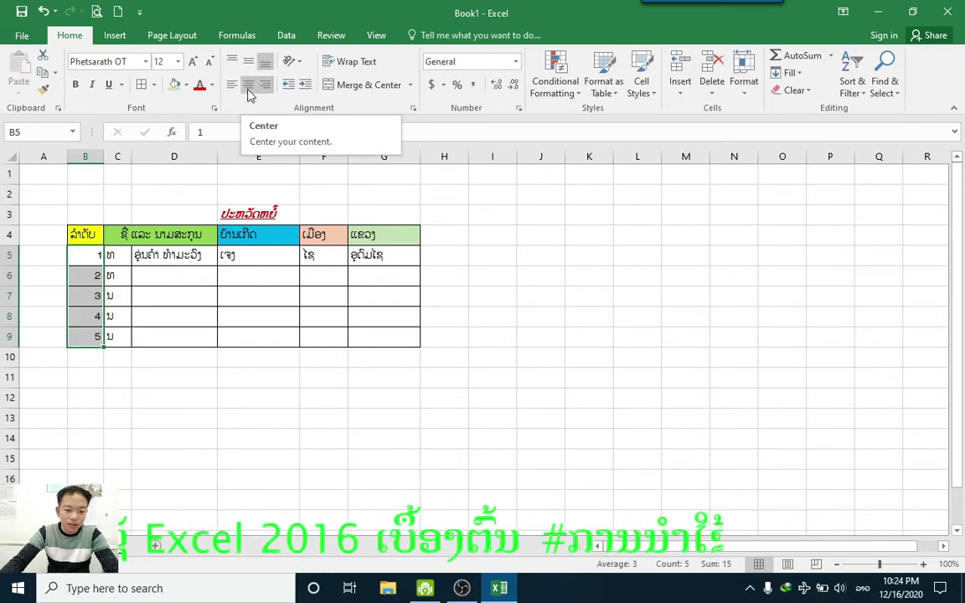
pyautogui.click(250, 90)
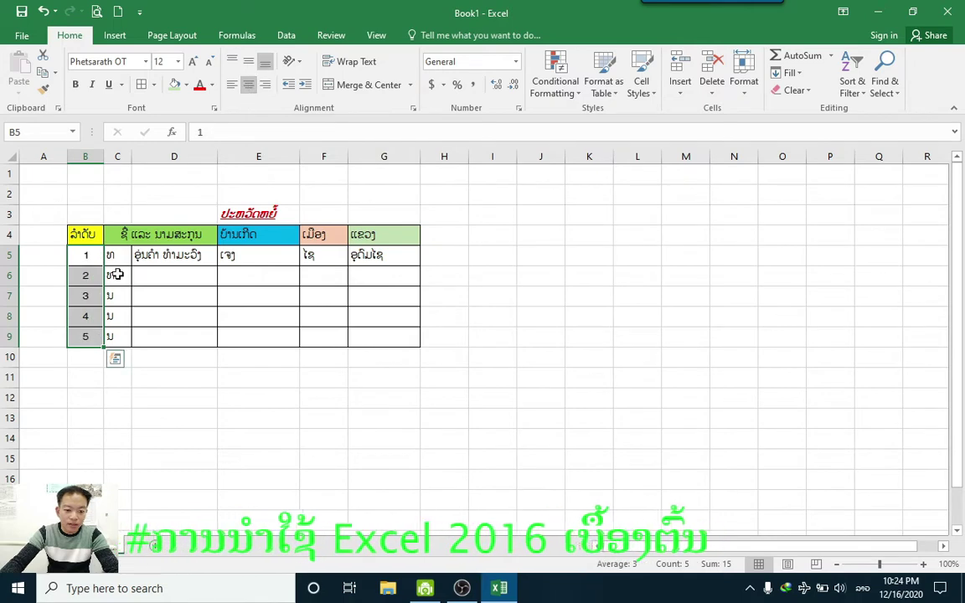
pyautogui.moveTo(116, 253); pyautogui.dragTo(114, 335)
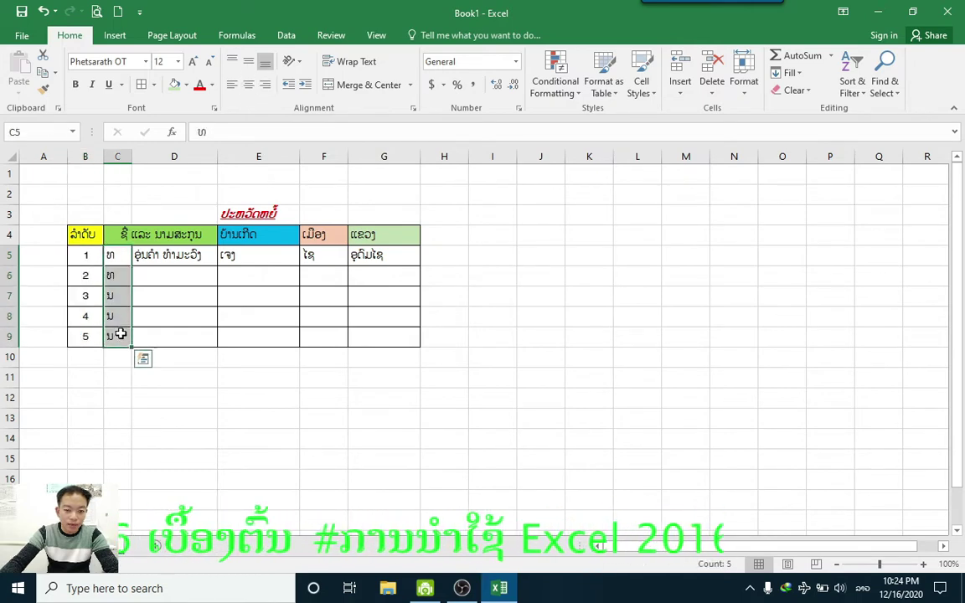
pyautogui.click(249, 84)
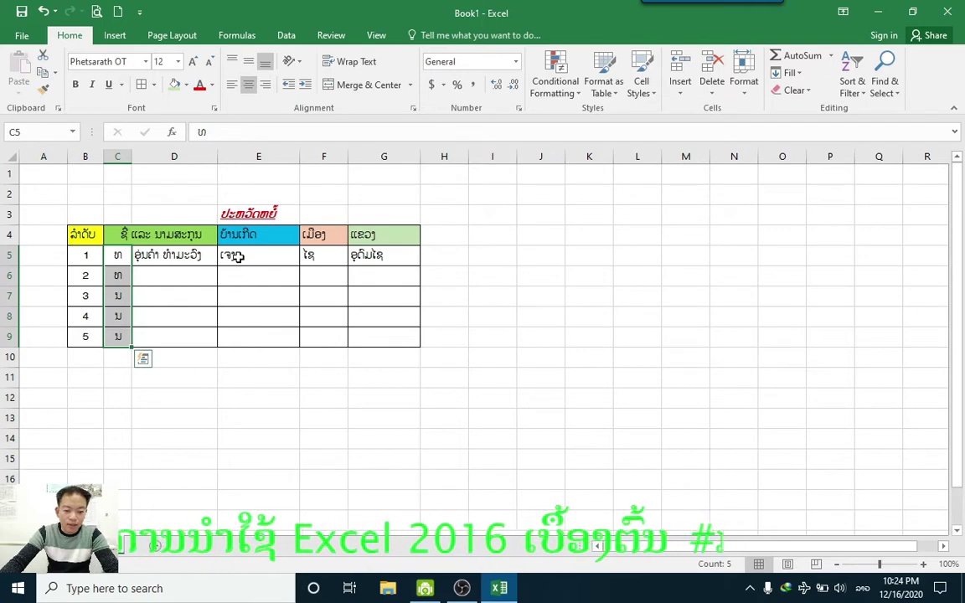
# Centre all contents of the whole table B4:G9
pyautogui.moveTo(239, 258); pyautogui.dragTo(361, 267)
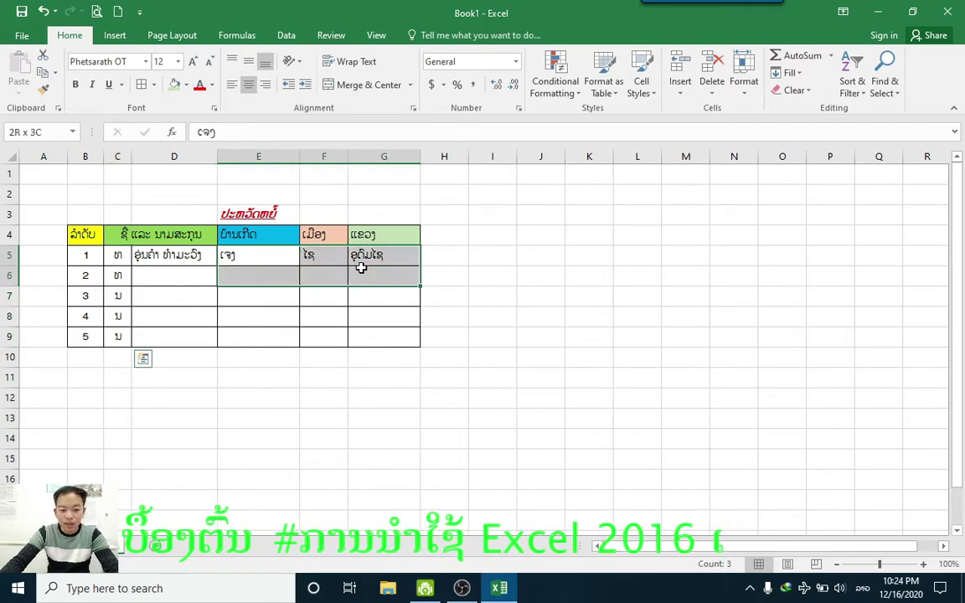
pyautogui.moveTo(86, 234); pyautogui.dragTo(374, 240)
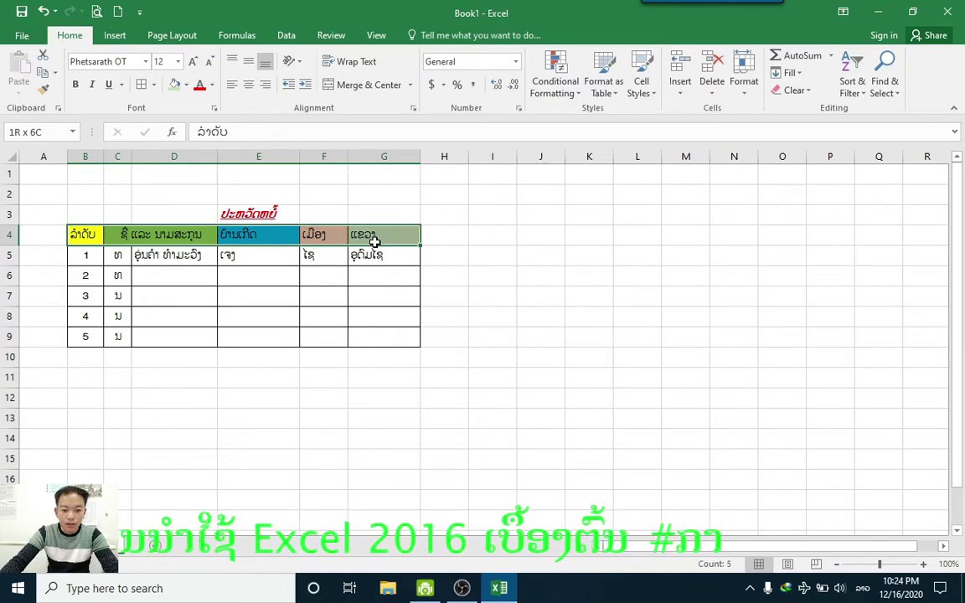
pyautogui.moveTo(375, 240); pyautogui.dragTo(377, 334)
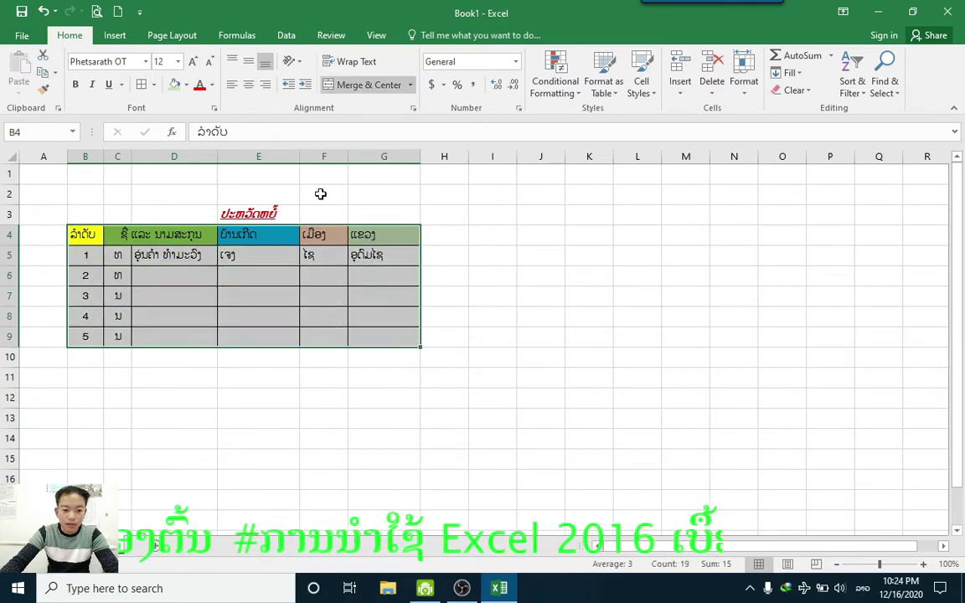
pyautogui.click(248, 85)
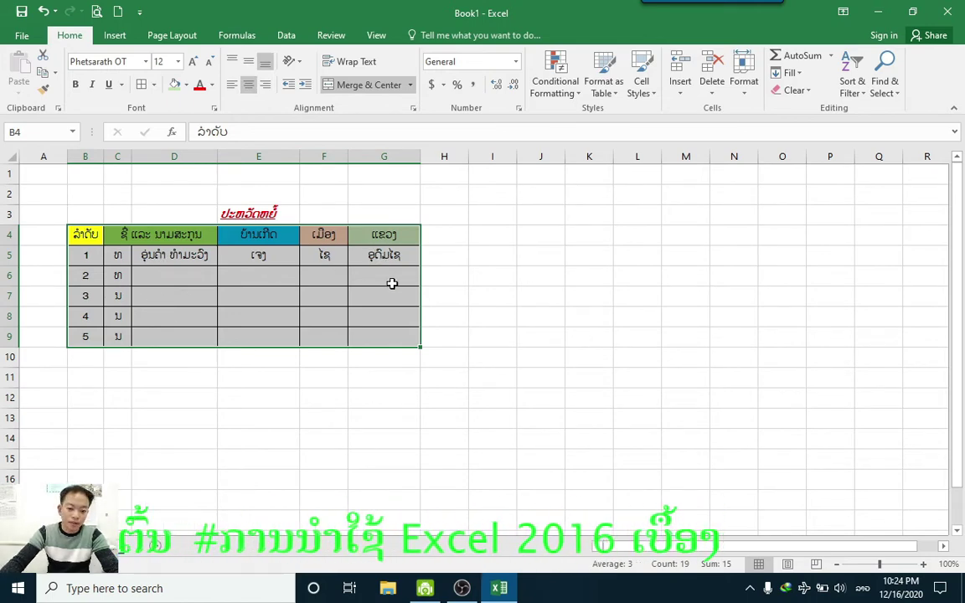
pyautogui.click(391, 283)
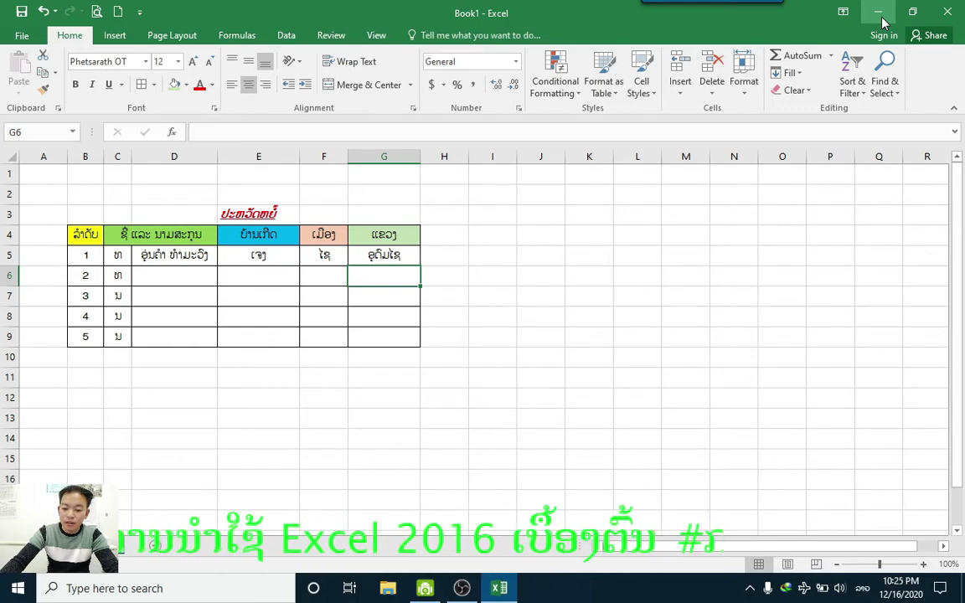
pyautogui.click(882, 20)
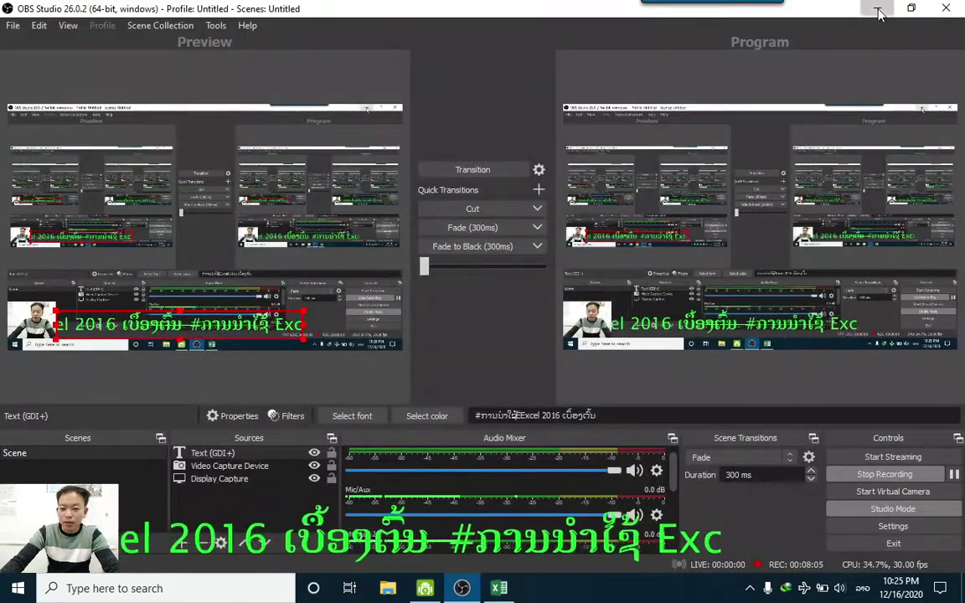
pyautogui.click(878, 10)
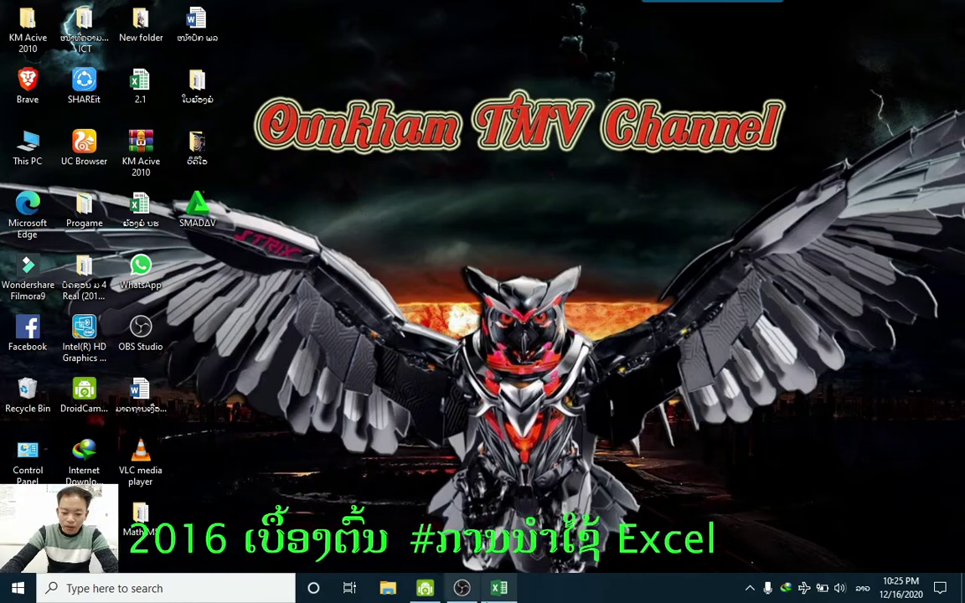
pyautogui.click(501, 589)
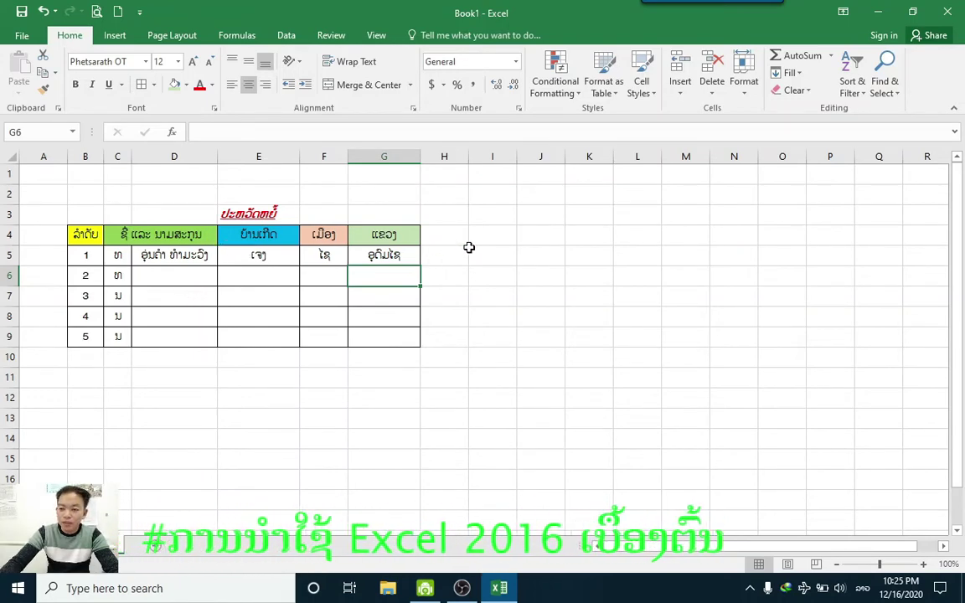
pyautogui.click(914, 12)
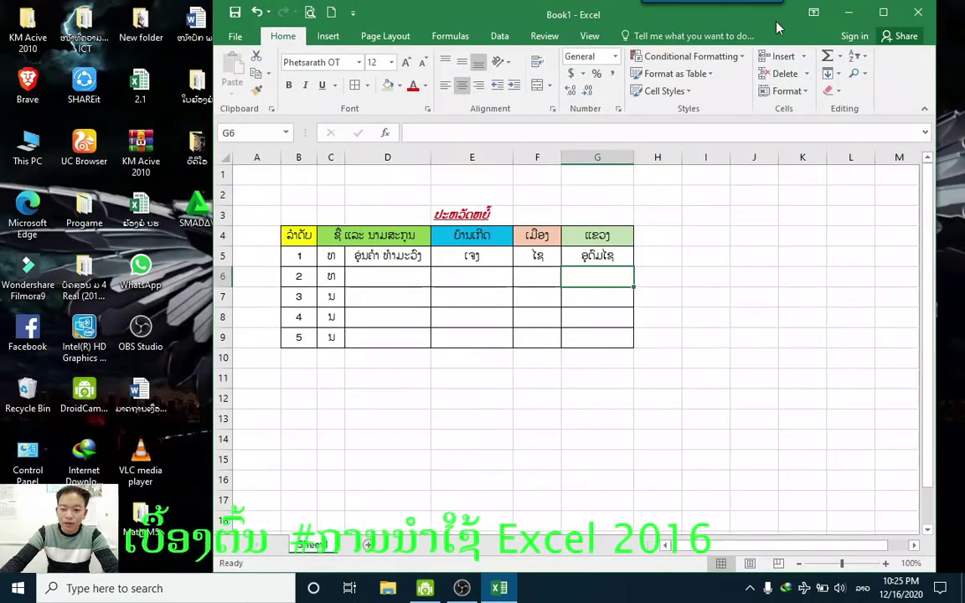
pyautogui.moveTo(764, 30); pyautogui.dragTo(682, 48)
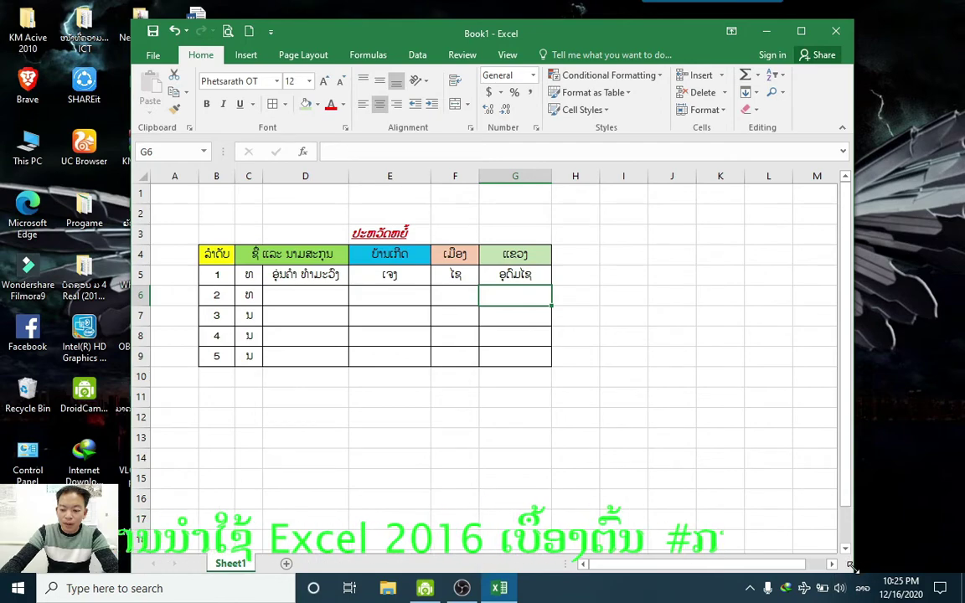
pyautogui.moveTo(852, 567); pyautogui.dragTo(660, 441)
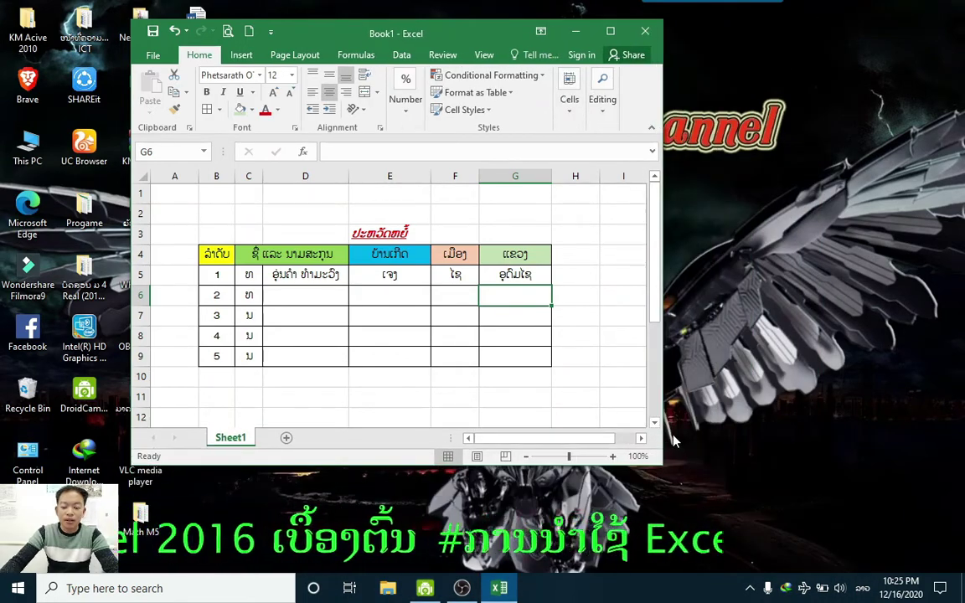
pyautogui.click(609, 33)
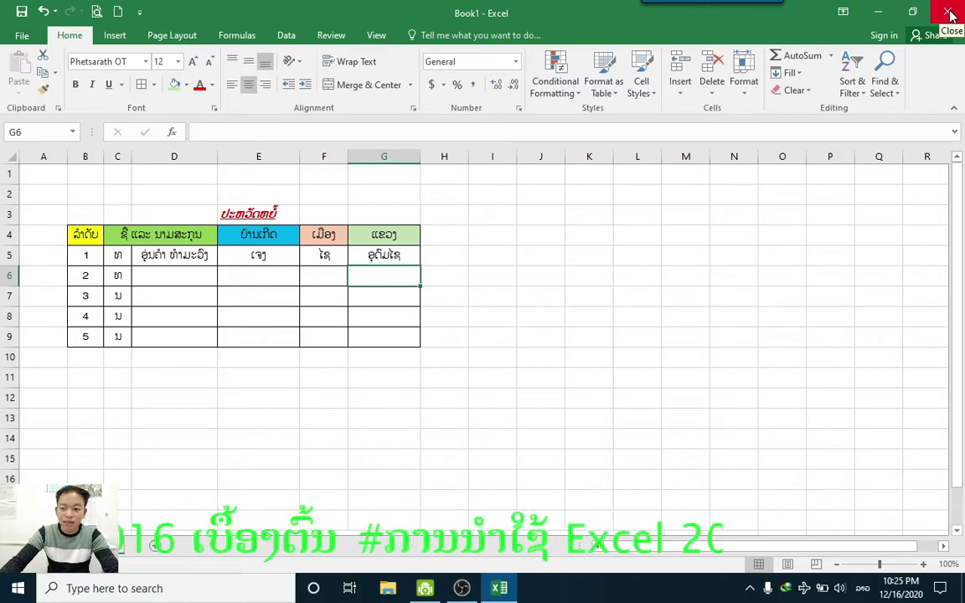
pyautogui.click(526, 272)
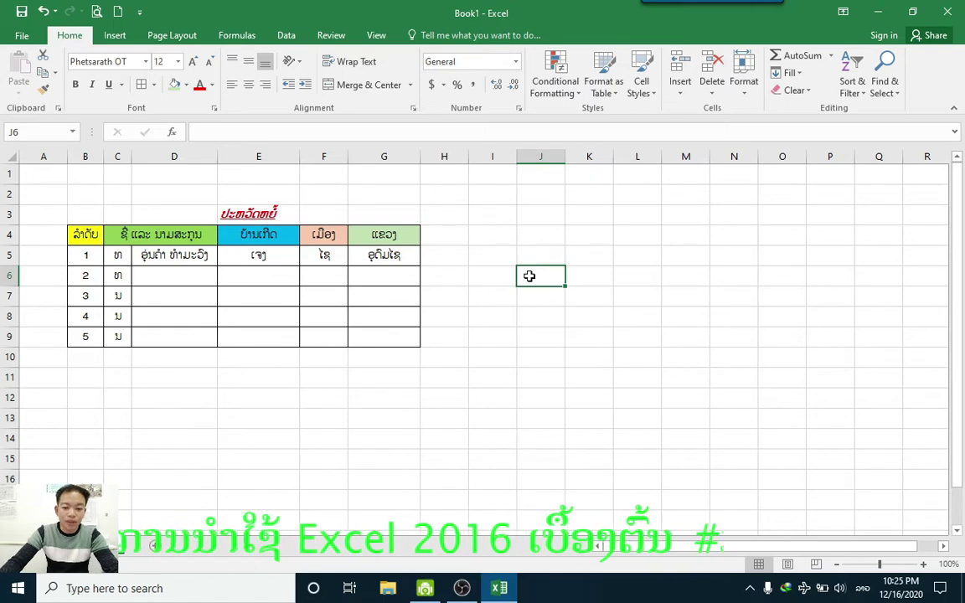
# Start Save As on This PC and choose the Documents folder as the location
pyautogui.click(21, 36)
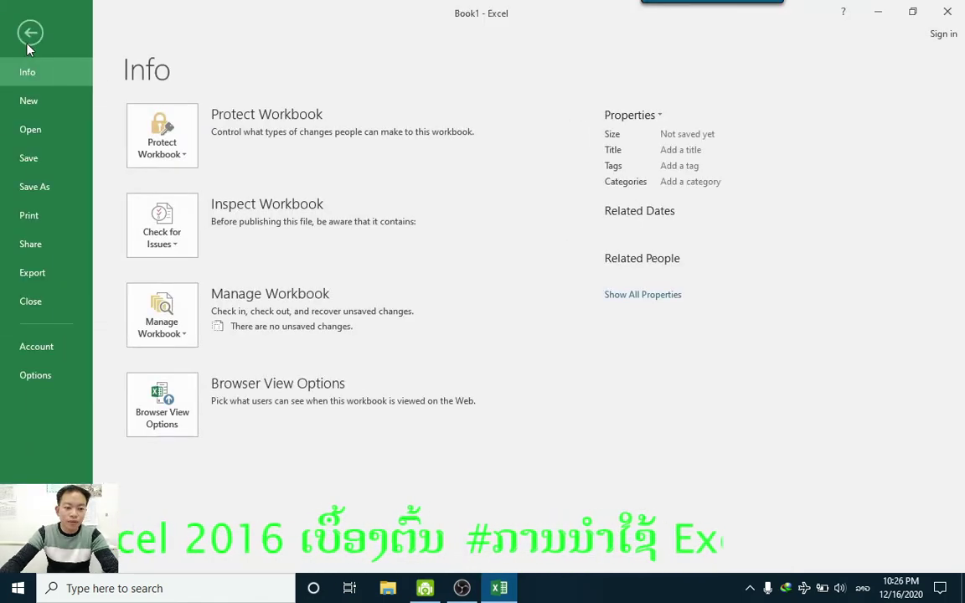
pyautogui.click(67, 191)
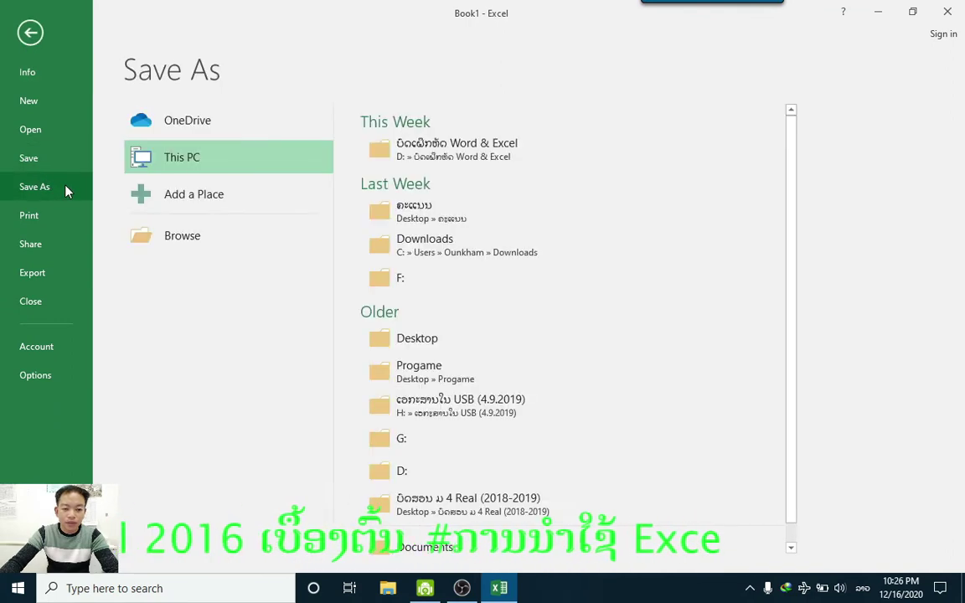
pyautogui.click(212, 162)
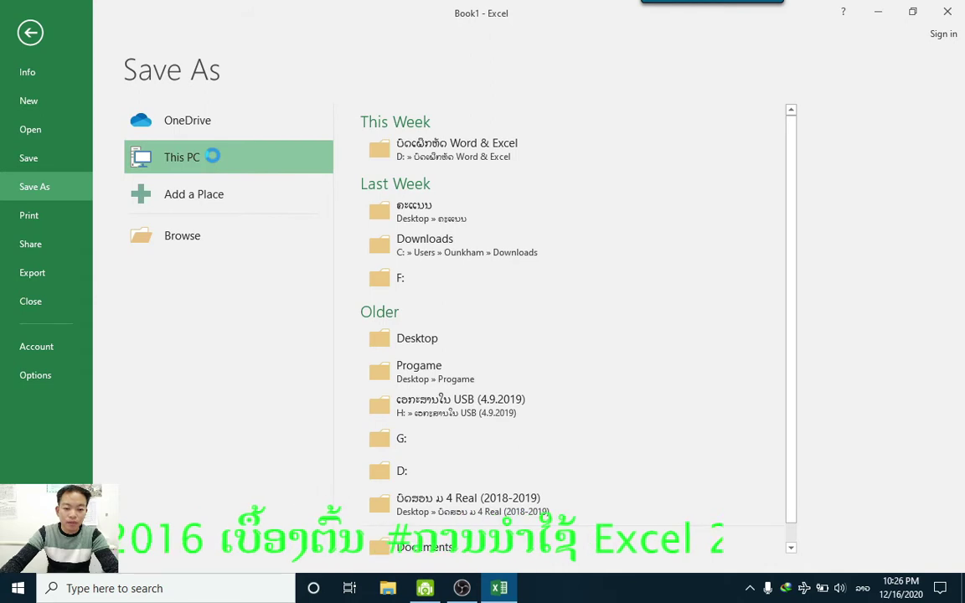
pyautogui.click(213, 162)
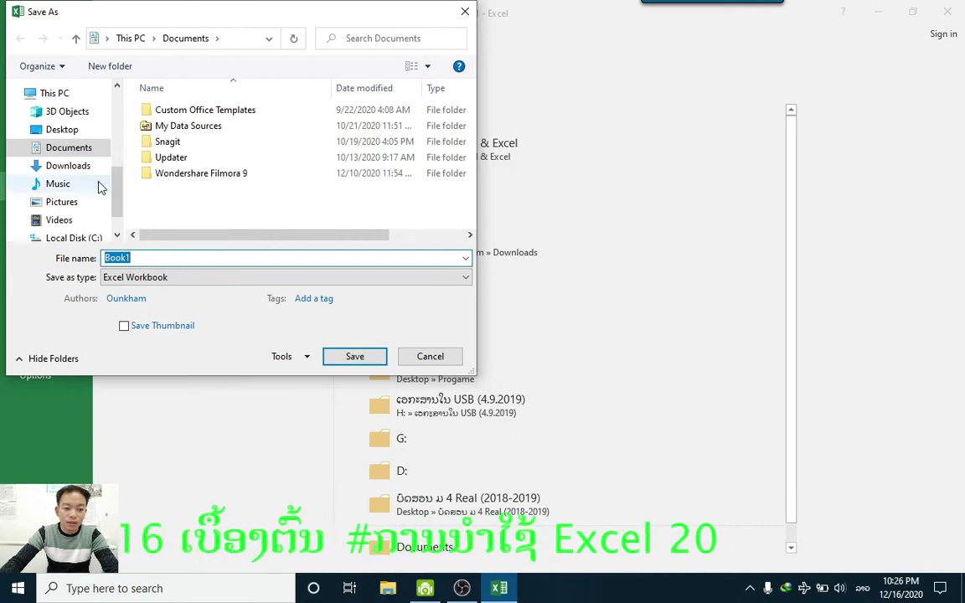
pyautogui.moveTo(68, 184)
pyautogui.click(61, 131)
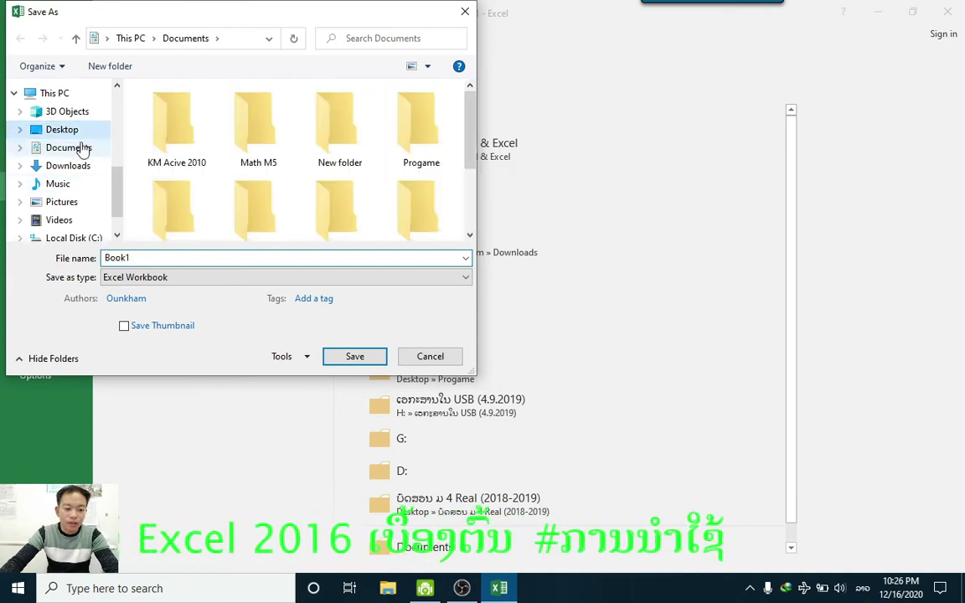
pyautogui.click(83, 150)
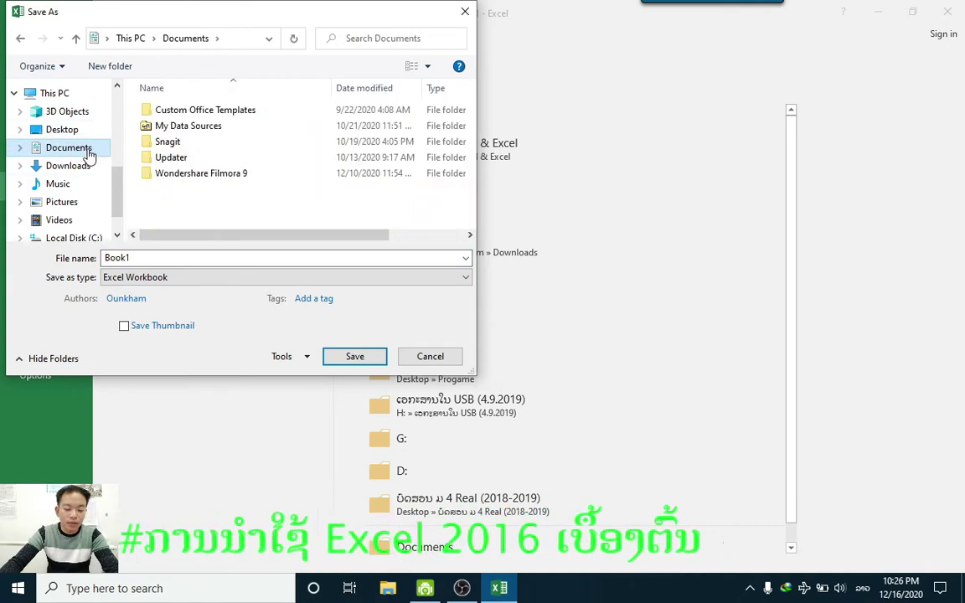
# Replace the default name Book1 with a Lao file name and save as Excel Workbook
pyautogui.moveTo(168, 258); pyautogui.dragTo(98, 260)
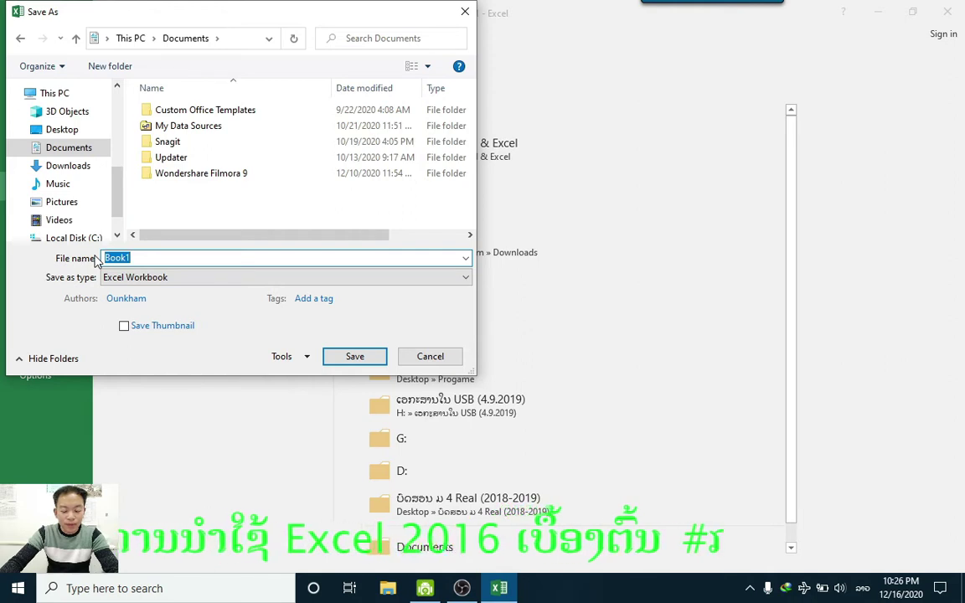
pyautogui.click(142, 258)
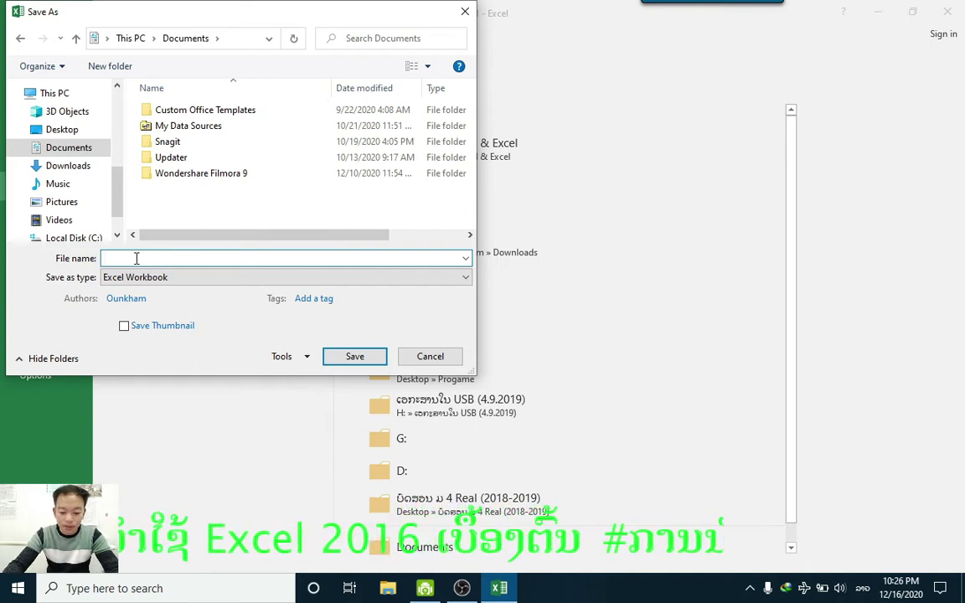
pyautogui.write('ສ')
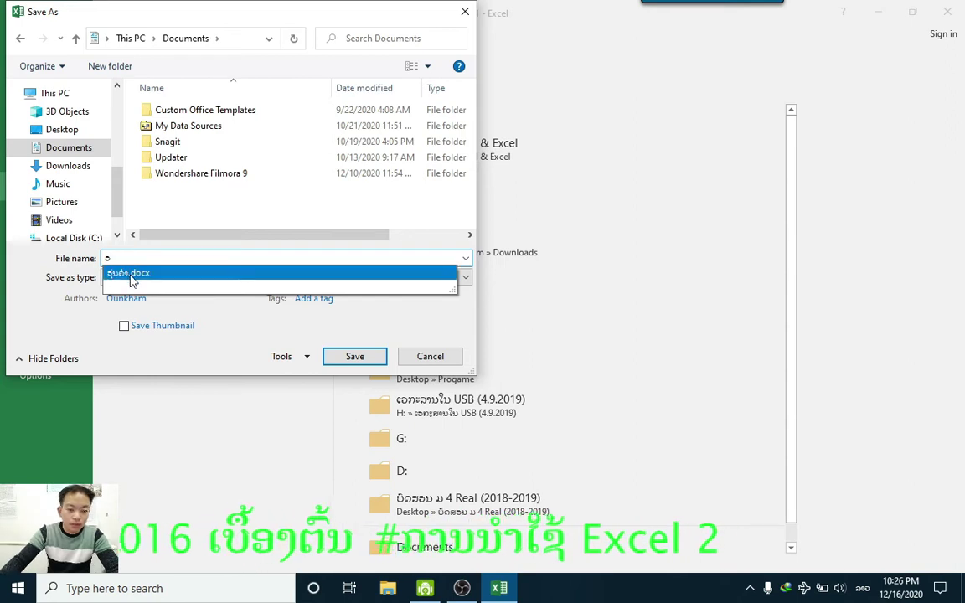
pyautogui.click(133, 274)
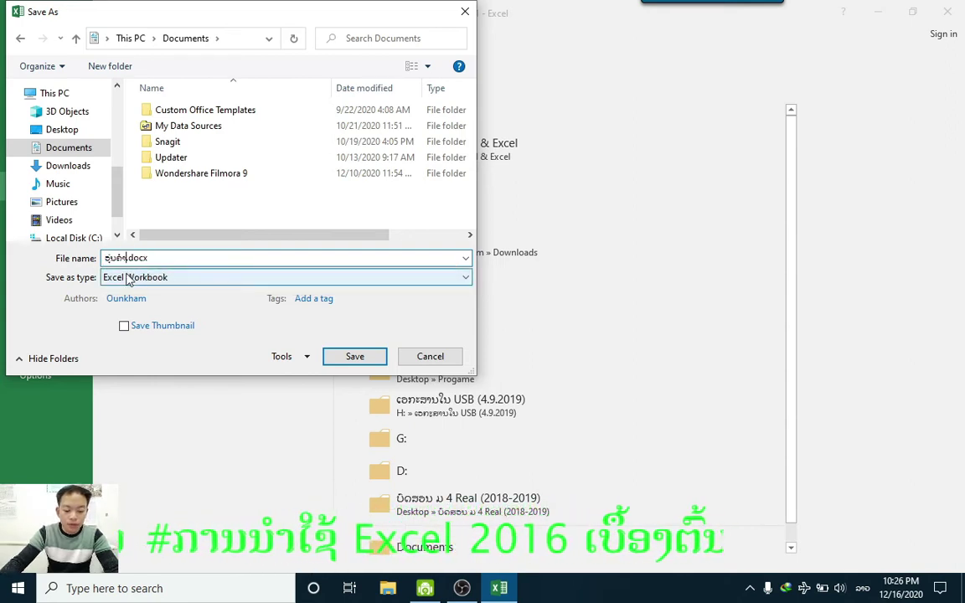
pyautogui.write('ສ')
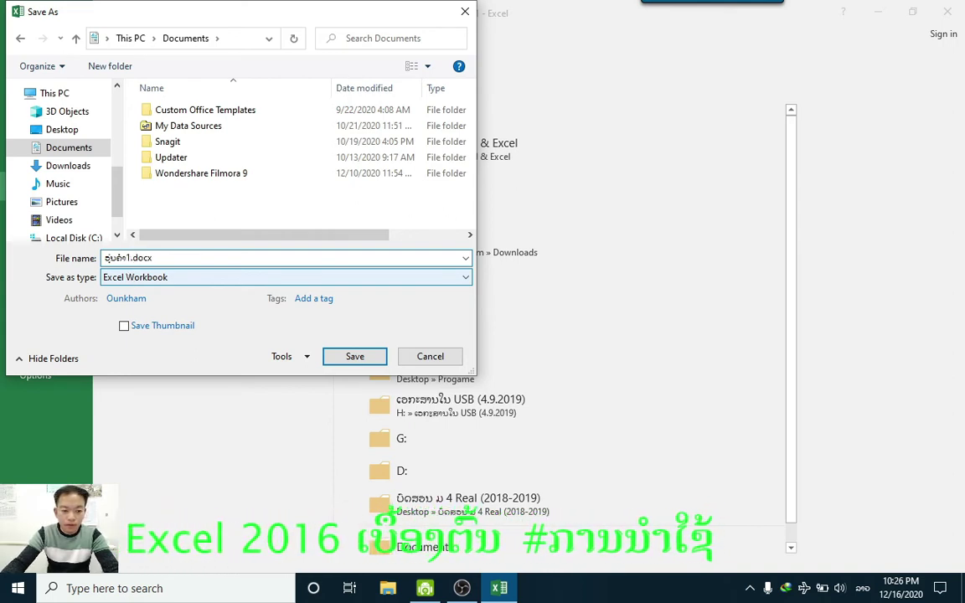
pyautogui.hotkey('shift', 'Tab')
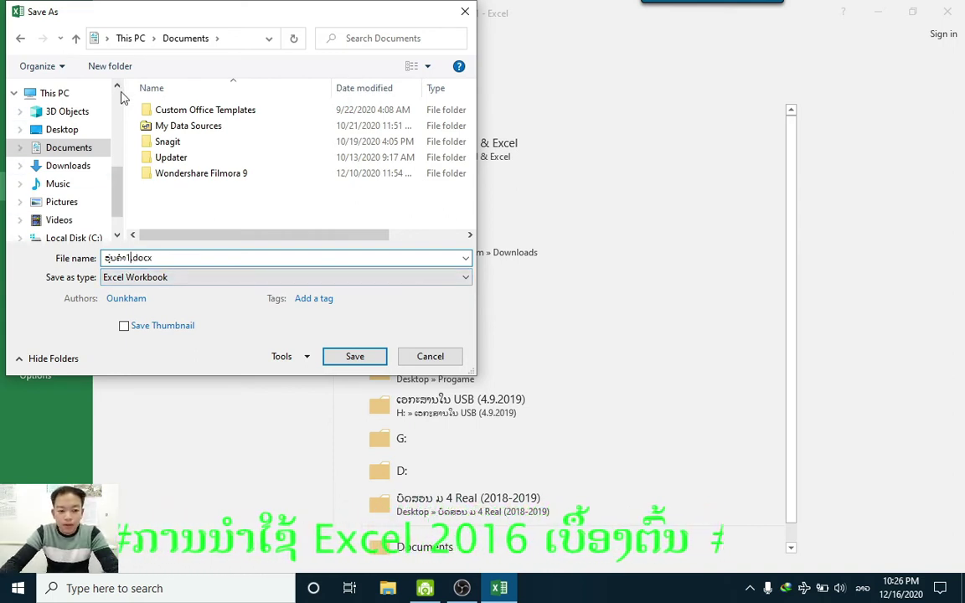
pyautogui.press('Right')
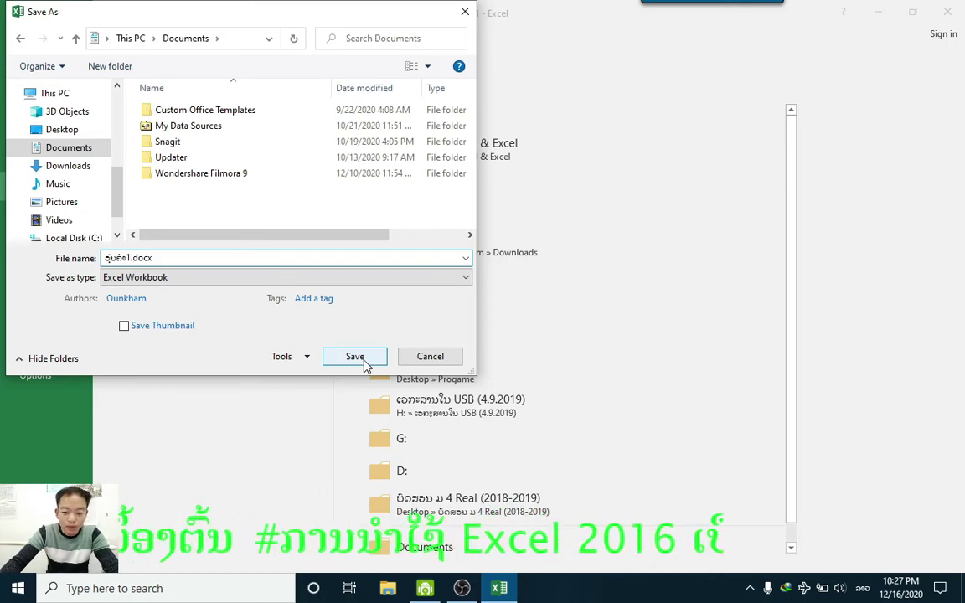
pyautogui.click(355, 356)
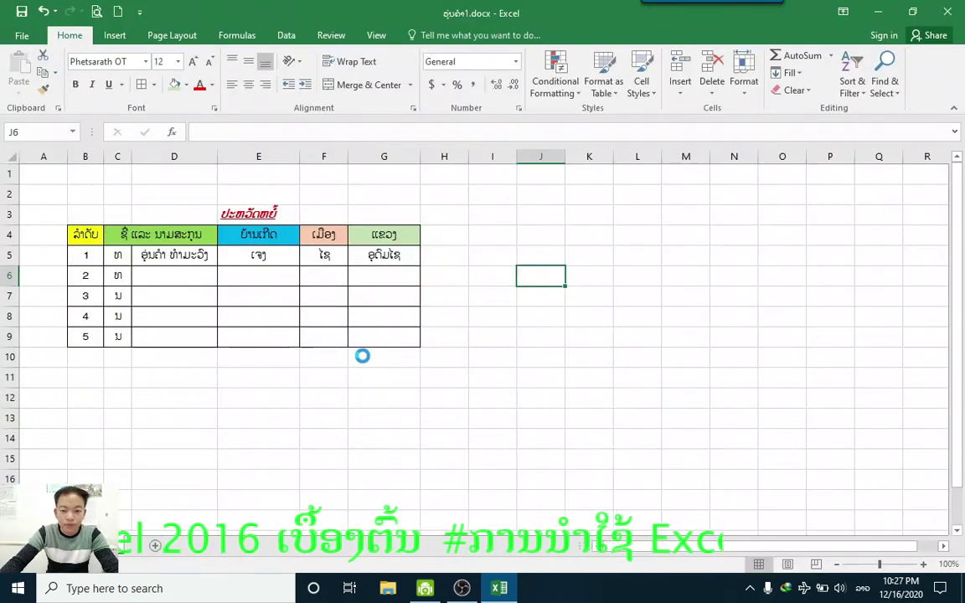
# Select empty cell H10, then close the Excel window with its X button
pyautogui.click(436, 354)
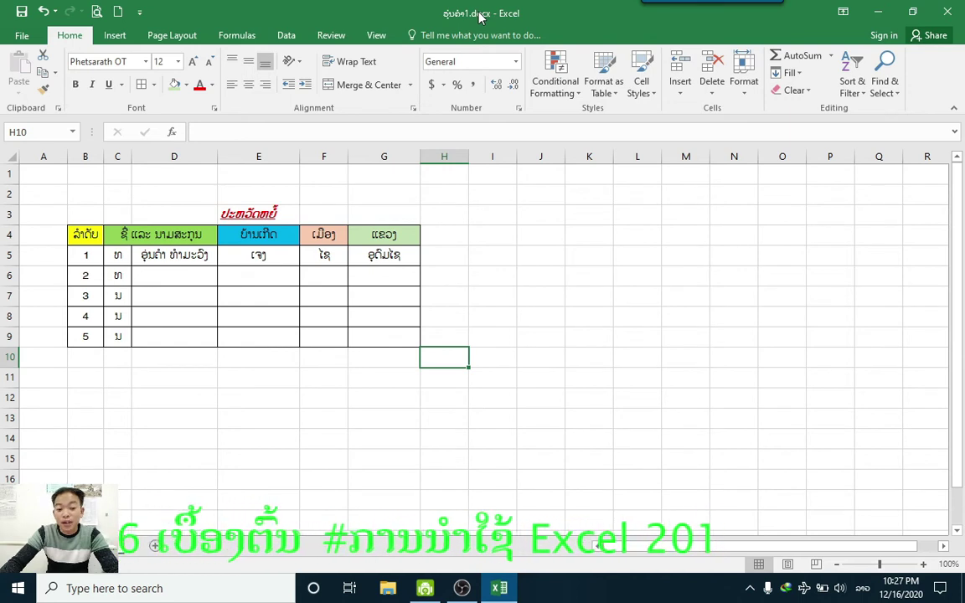
pyautogui.click(949, 12)
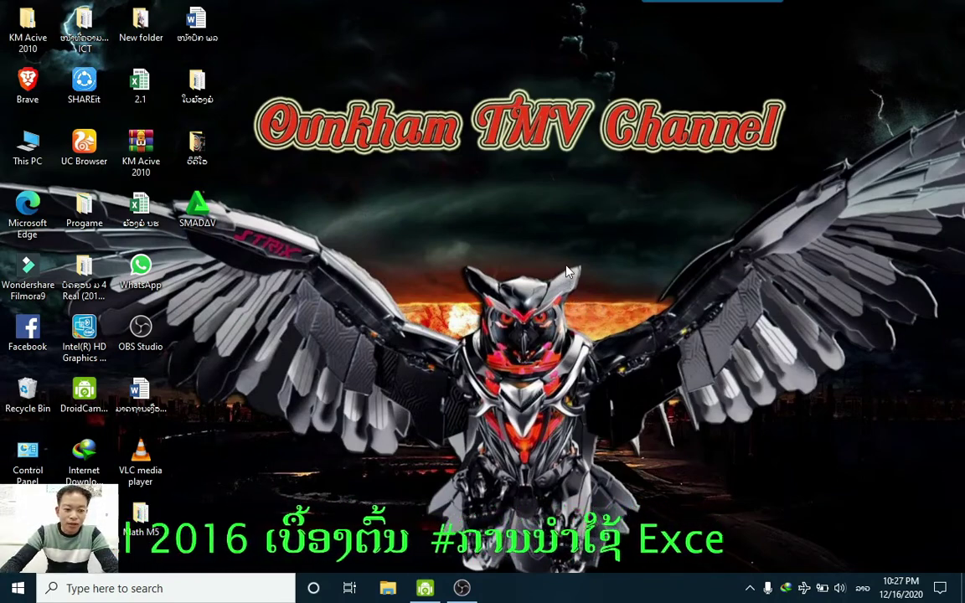
# Launch Excel 2016 from Start and open the saved workbook at the top of the Recent list
pyautogui.click(16, 589)
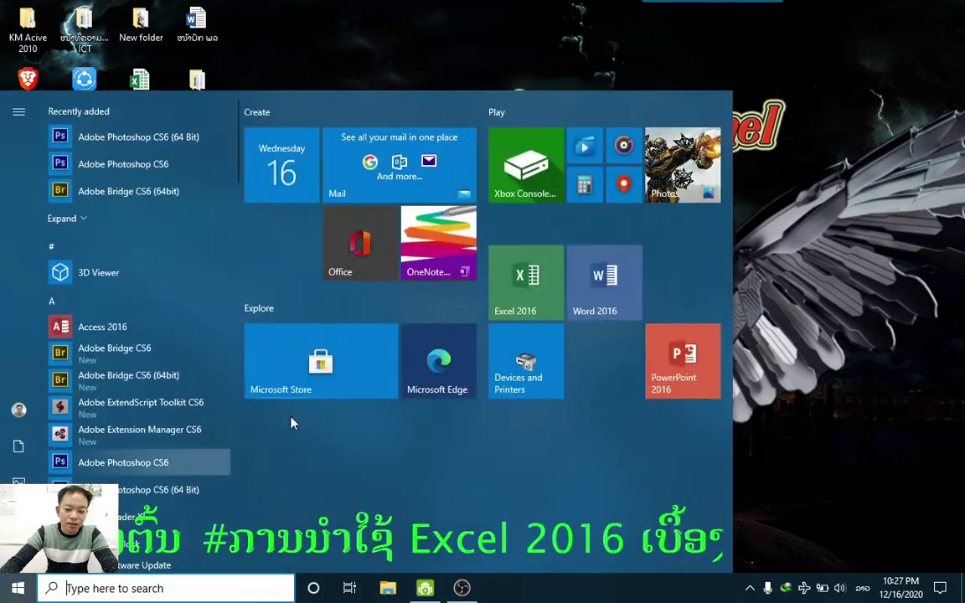
pyautogui.click(529, 310)
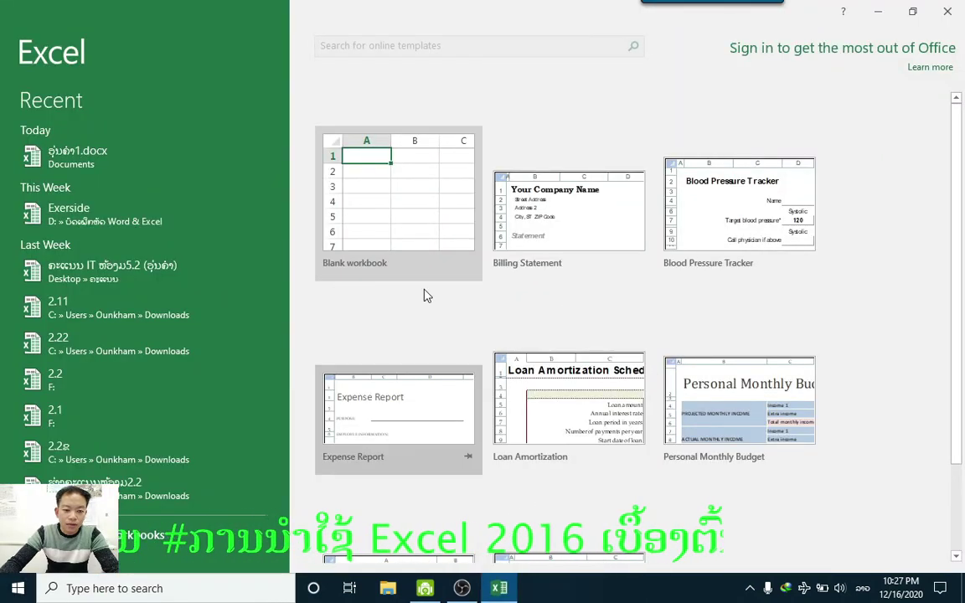
pyautogui.click(108, 158)
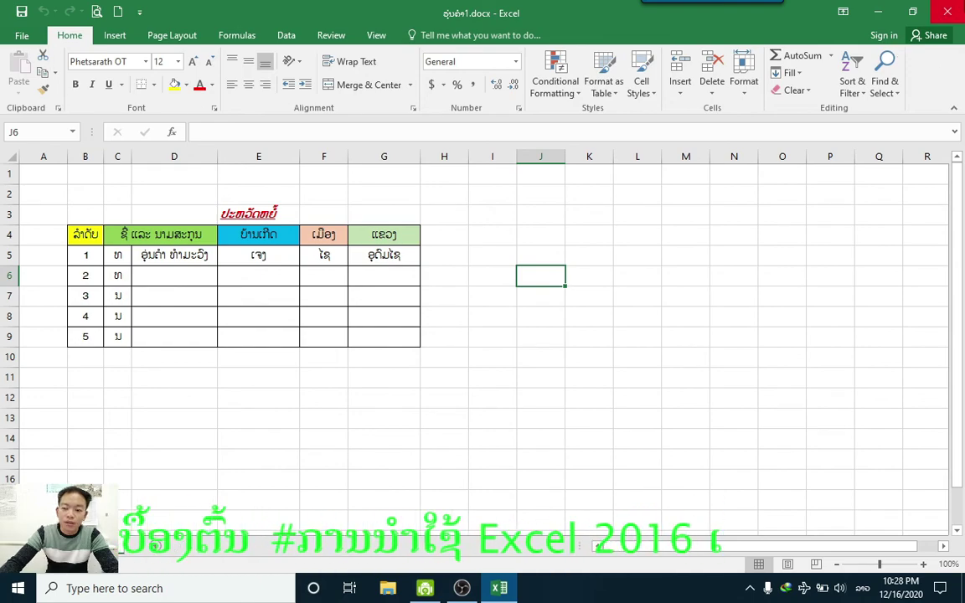
# Quit Excel, browse This PC > Documents in File Explorer and open the saved workbook
pyautogui.click(947, 14)
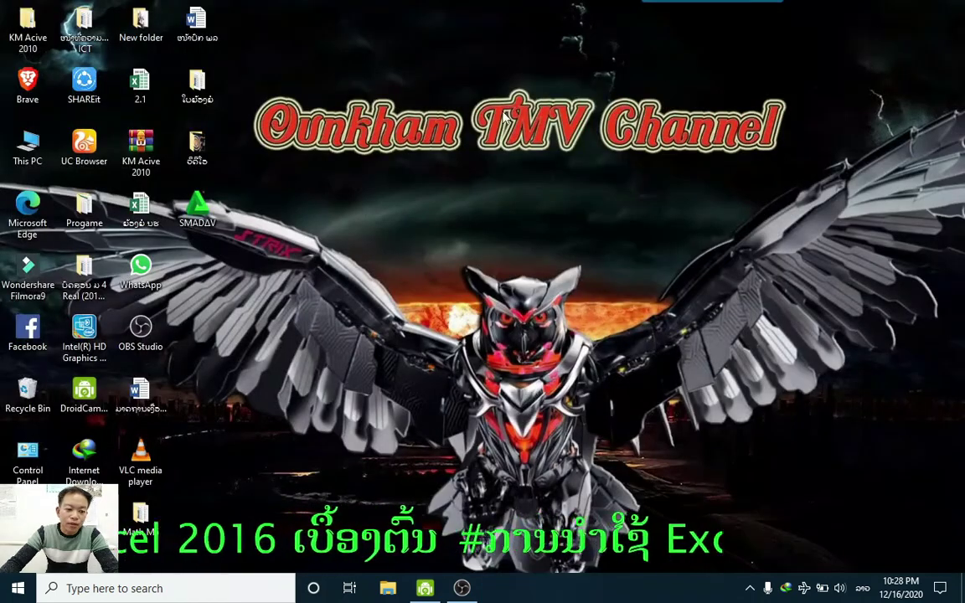
pyautogui.doubleClick(28, 149)
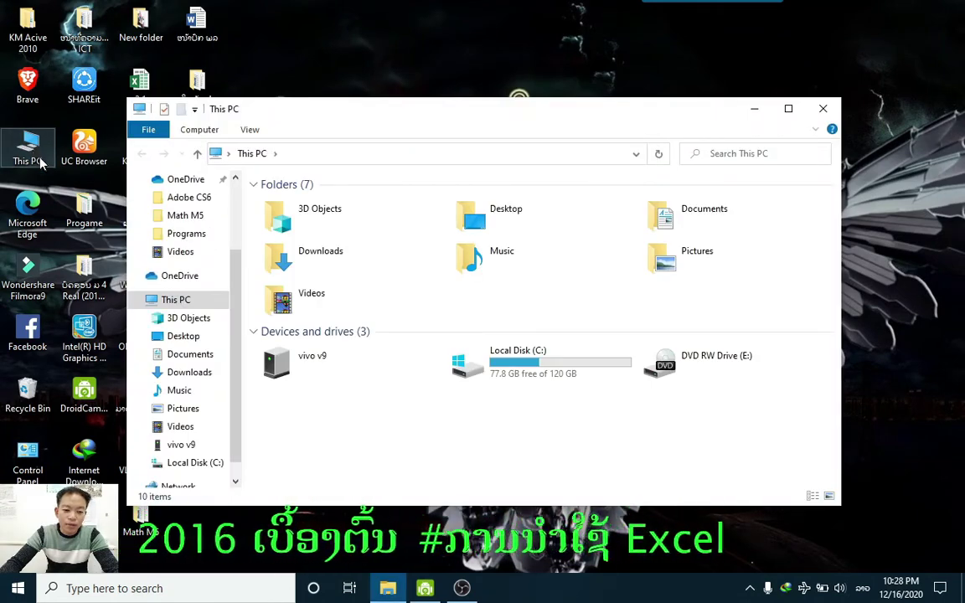
pyautogui.click(189, 356)
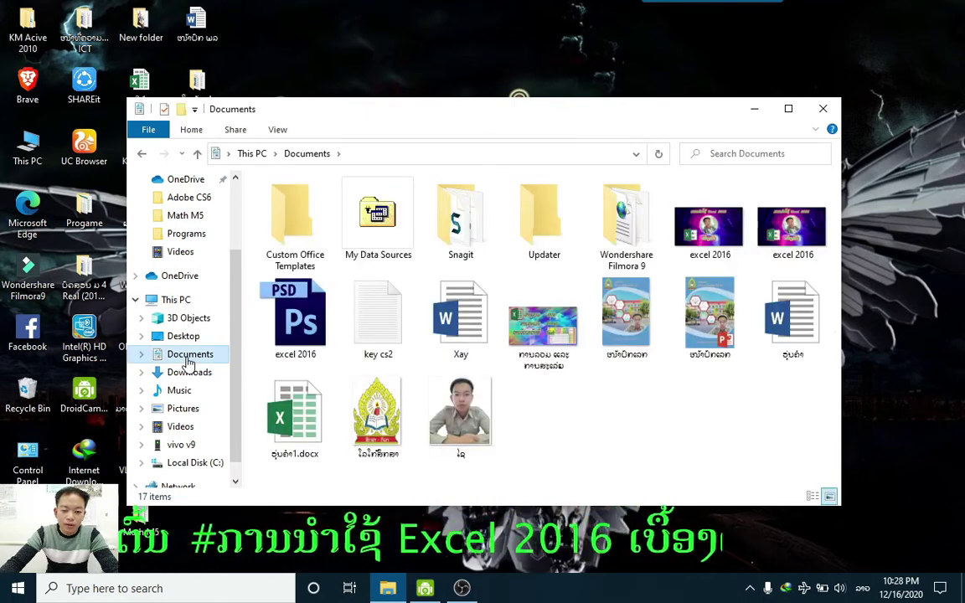
pyautogui.click(318, 455)
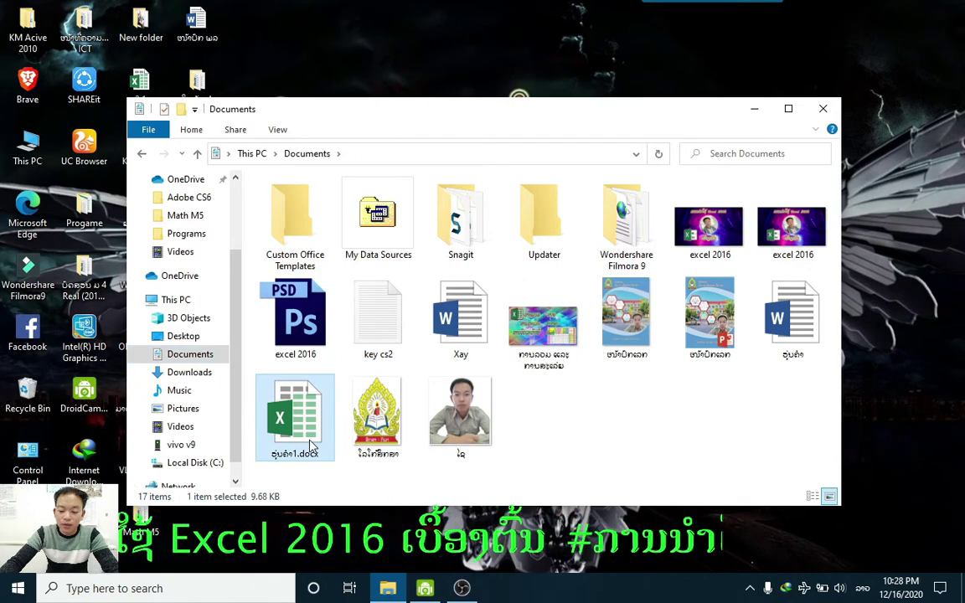
pyautogui.doubleClick(315, 431)
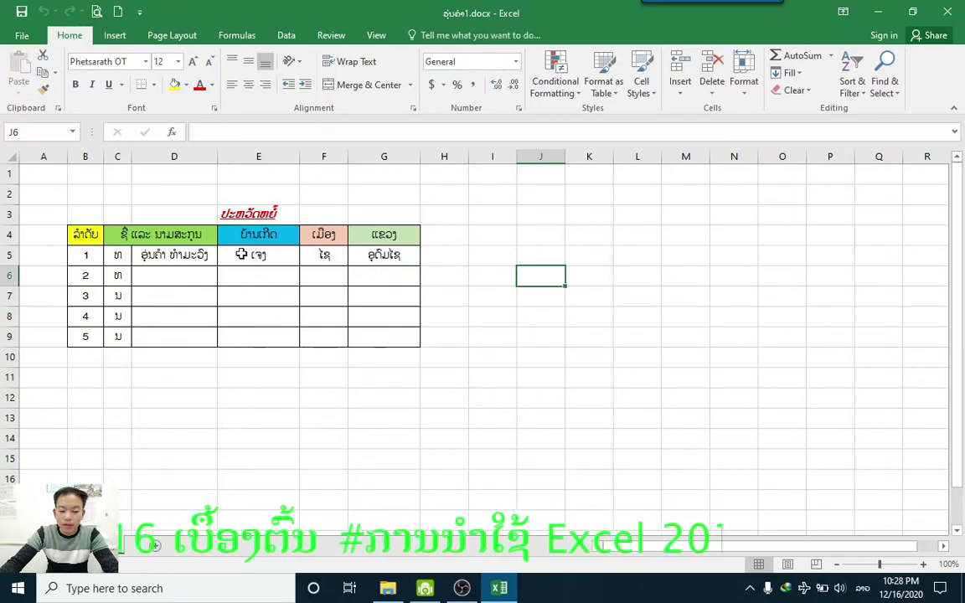
pyautogui.click(461, 338)
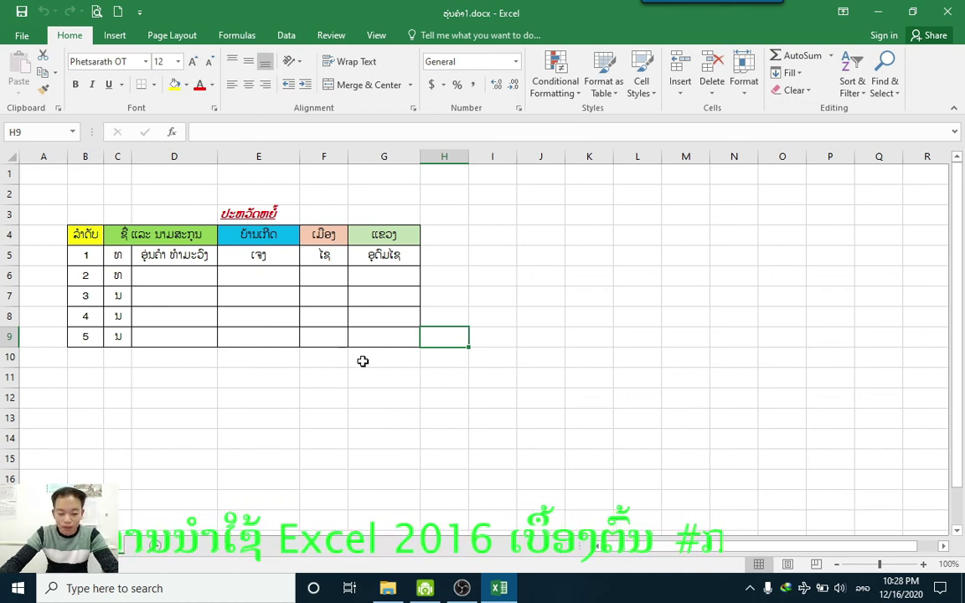
pyautogui.click(439, 315)
pyautogui.click(439, 292)
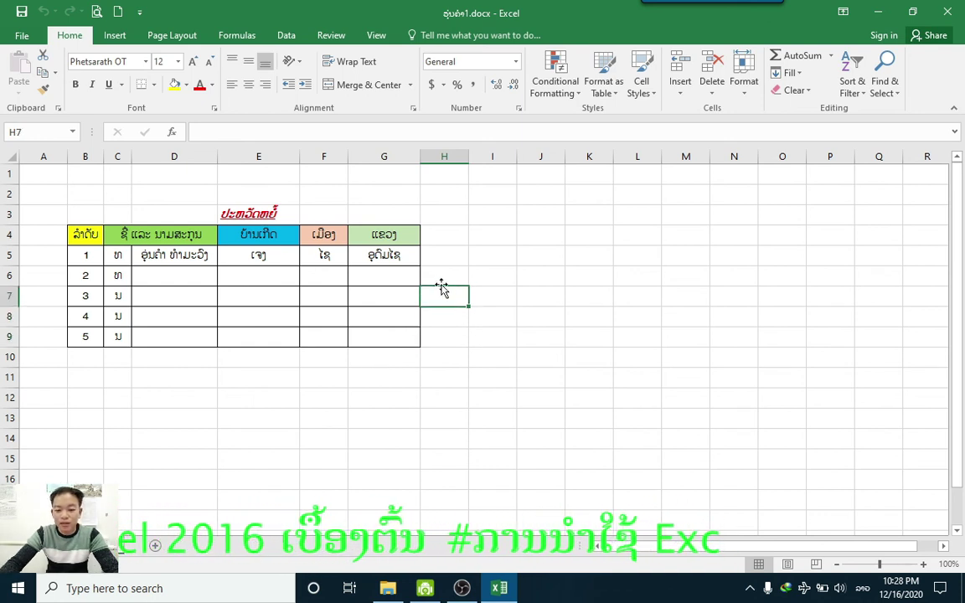